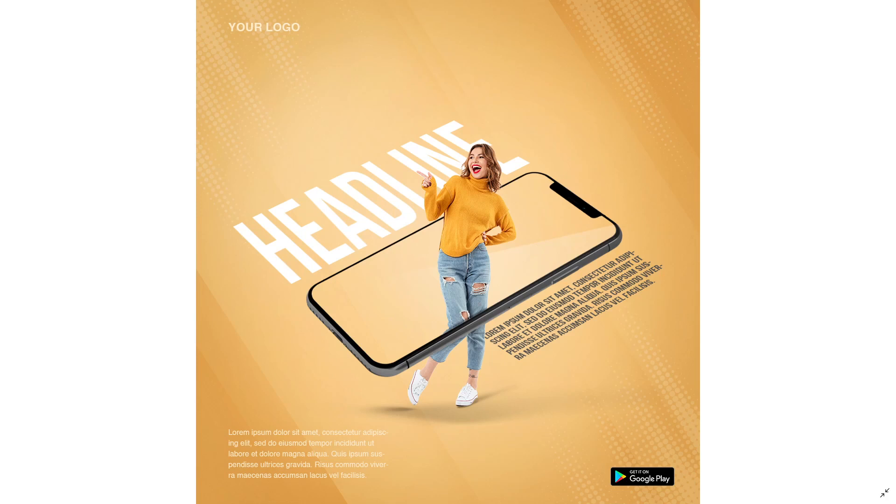
# Switch to Photoshop and create a new 1080 x 1080 px RGB document at 72 ppi with a white background.
pyautogui.click(884, 492)
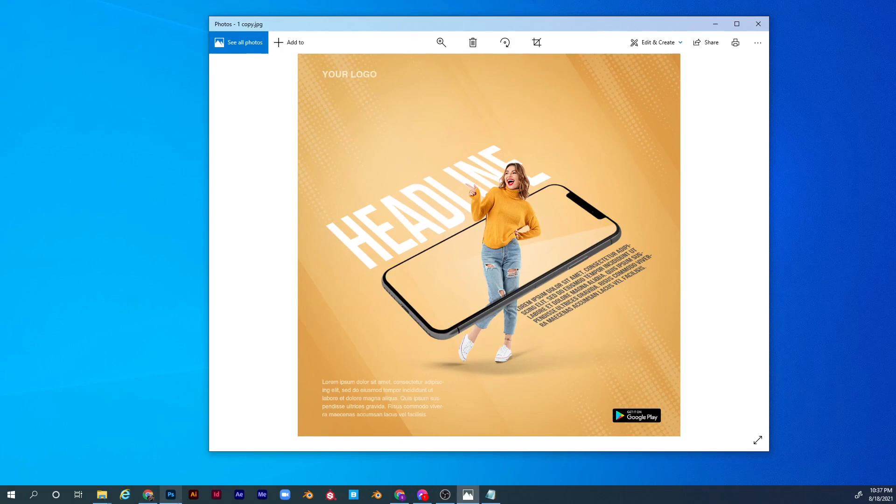
pyautogui.click(171, 495)
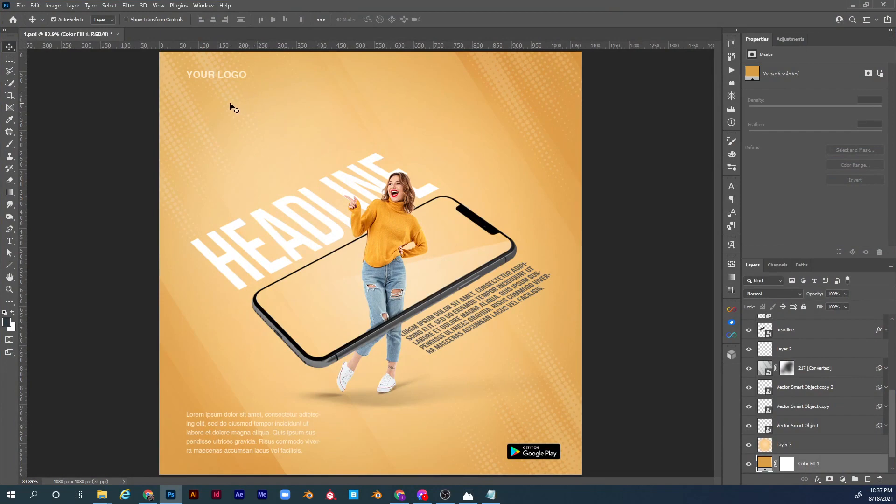
pyautogui.hotkey('ctrl', 'n')
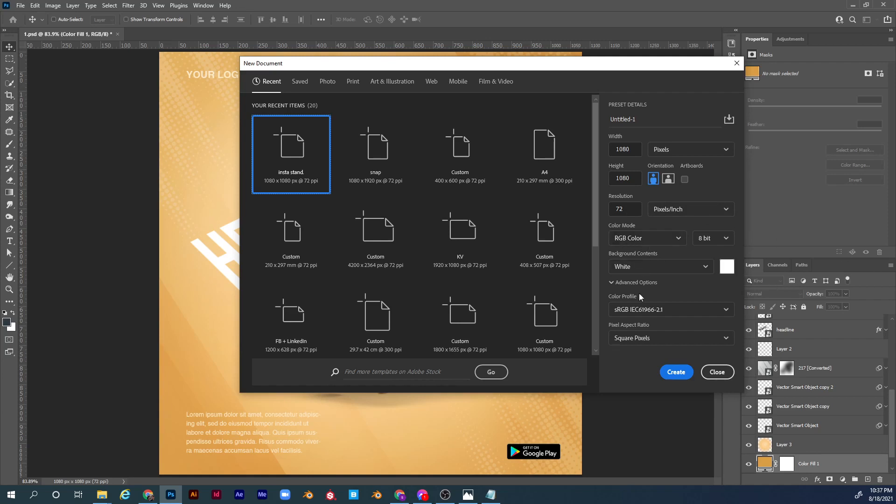
pyautogui.click(677, 372)
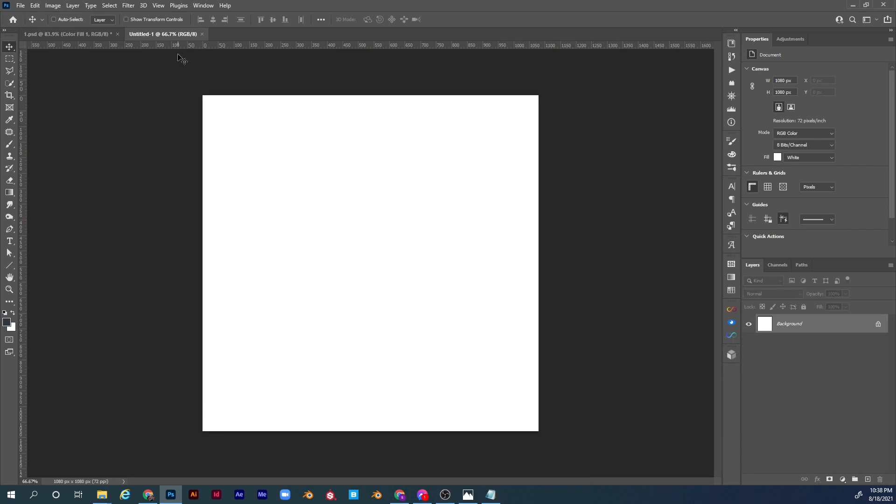
# Open the full-length cheerful woman JPG from the assets folder in Photoshop.
pyautogui.moveTo(102, 494)
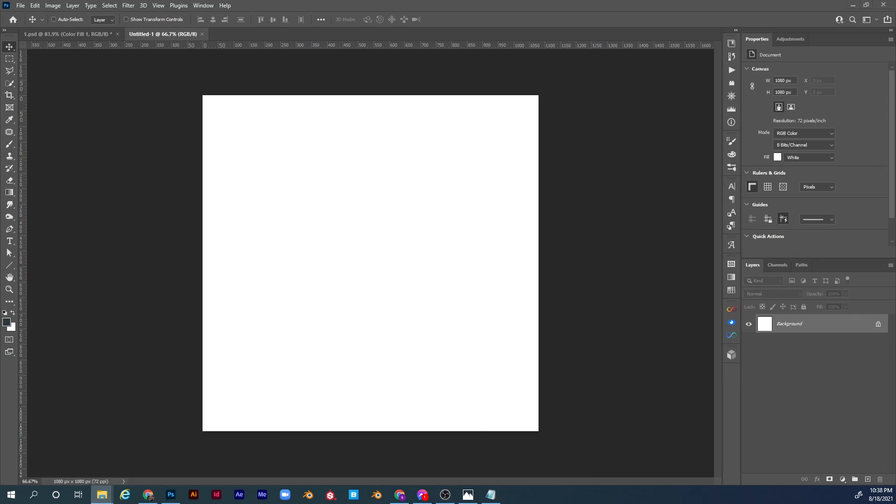
pyautogui.moveTo(0, 70); pyautogui.dragTo(401, 59)
pyautogui.click(380, 117)
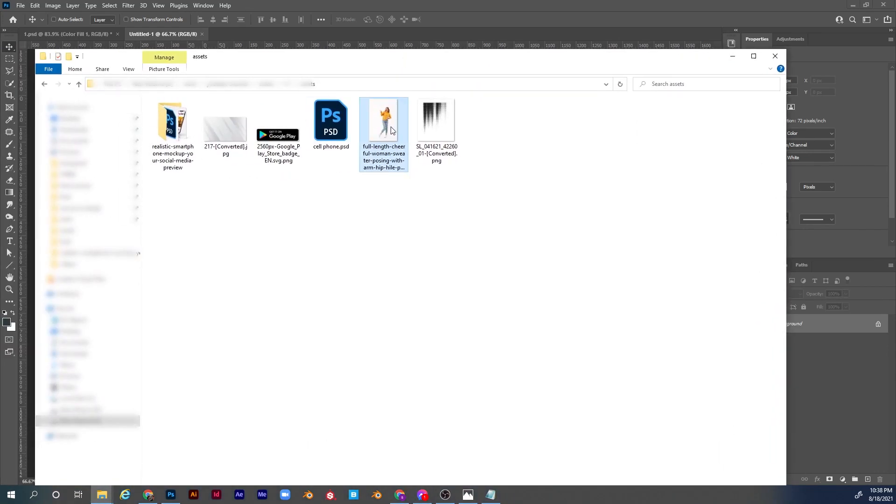
pyautogui.rightClick(393, 122)
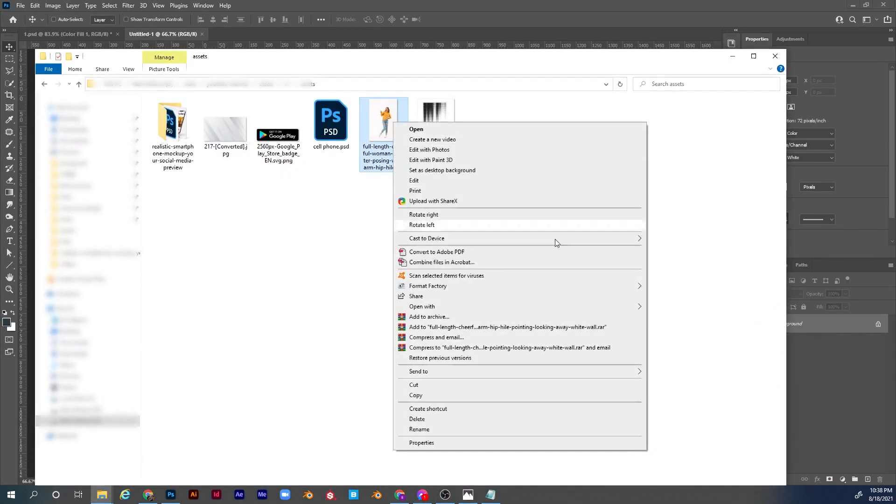
pyautogui.moveTo(634, 307)
pyautogui.click(688, 328)
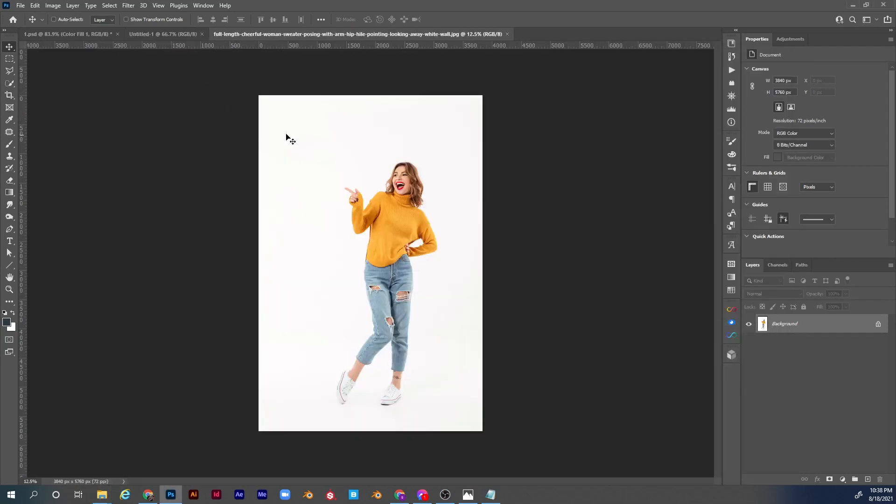
# Unlock the photo's background layer and remove the white background around the woman.
pyautogui.click(878, 325)
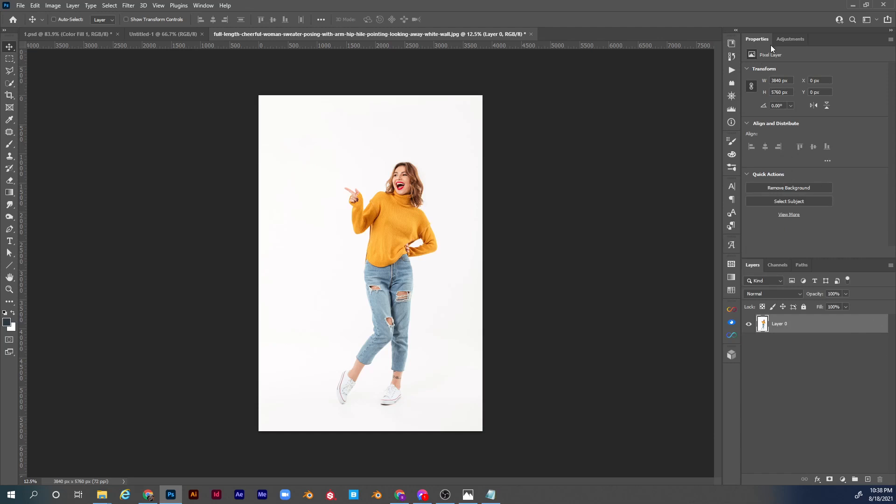
pyautogui.click(203, 5)
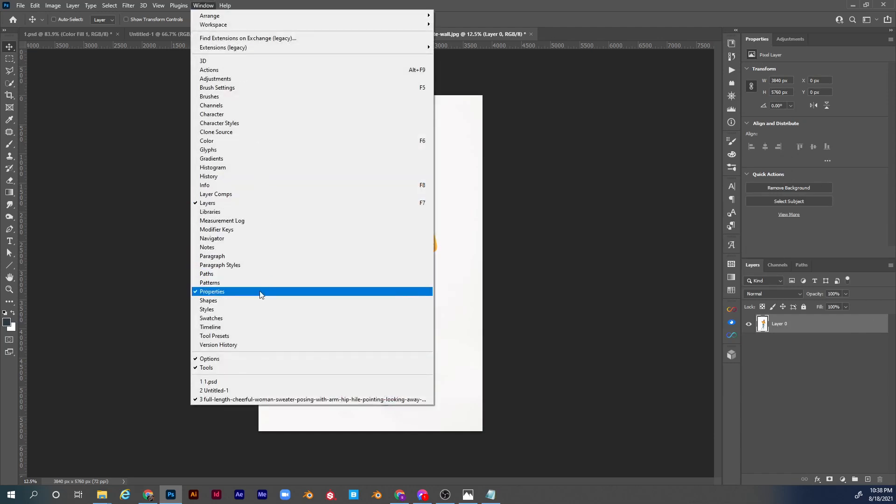
pyautogui.click(819, 232)
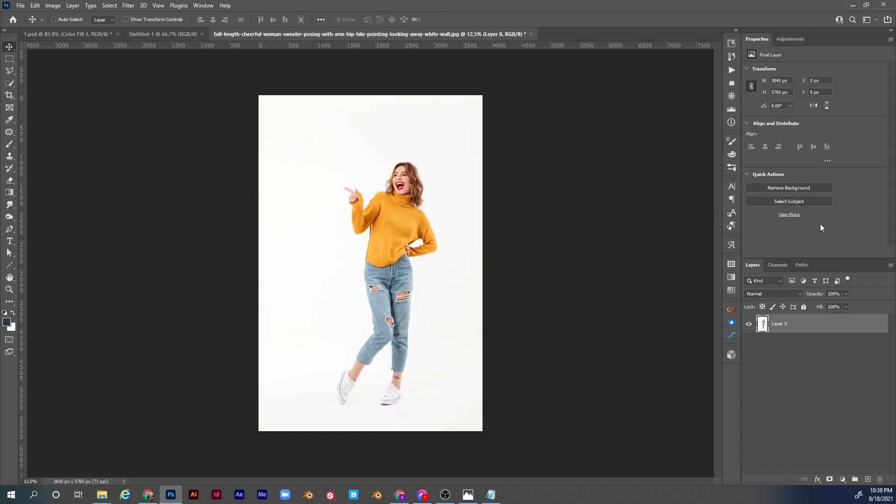
pyautogui.click(806, 189)
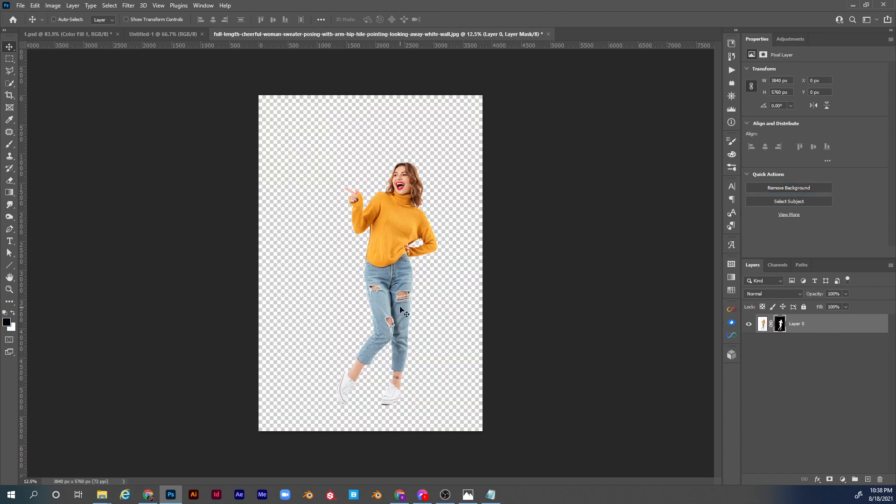
# Check the cutout edges from head to shoes and convert the masked woman layer to a smart object.
pyautogui.press('z')
pyautogui.moveTo(405, 244); pyautogui.dragTo(446, 326)
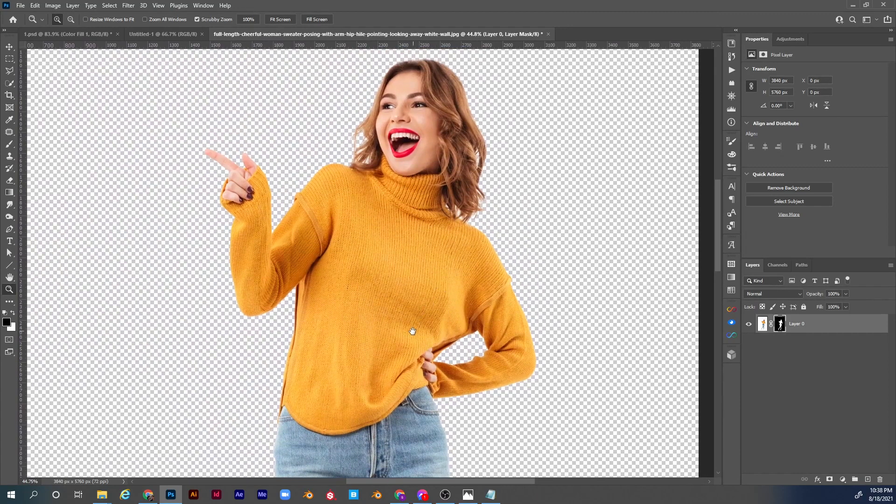
pyautogui.scroll(-10, 397, 353)
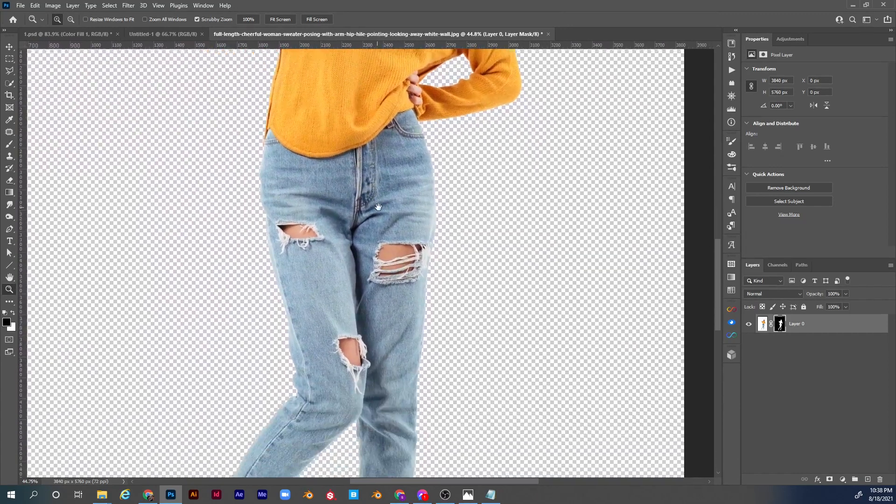
pyautogui.scroll(-8, 373, 317)
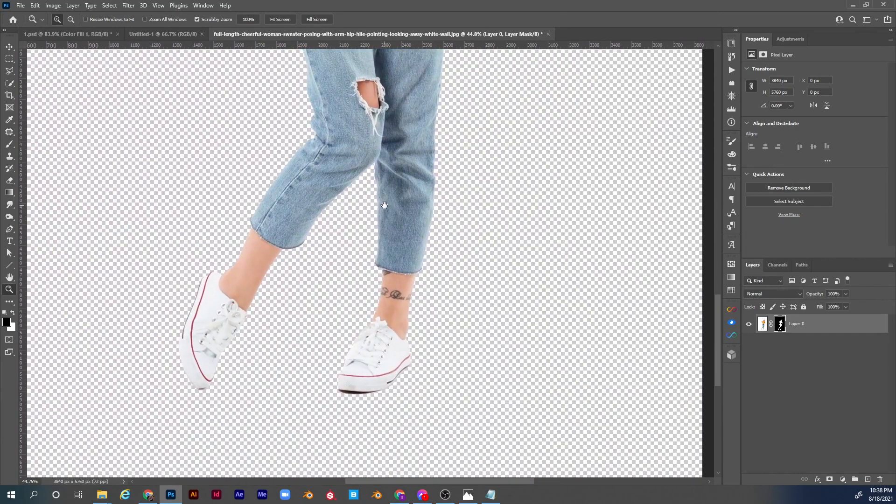
pyautogui.scroll(2, 415, 271)
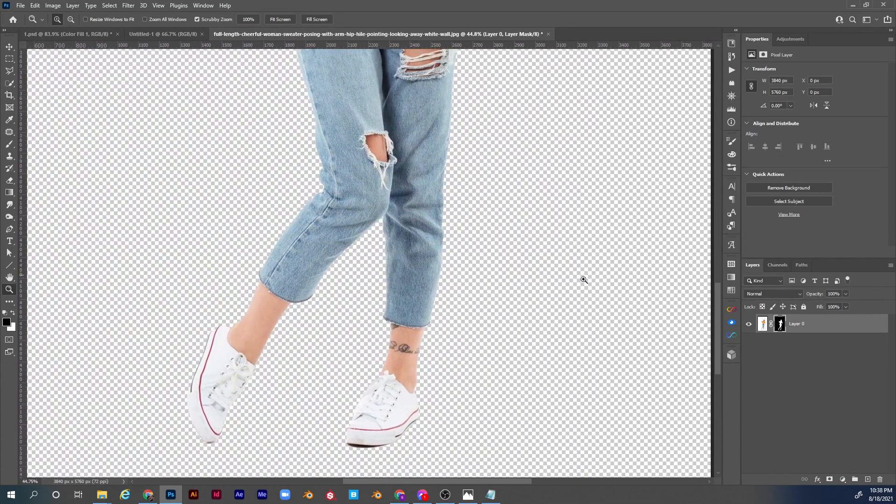
pyautogui.rightClick(843, 326)
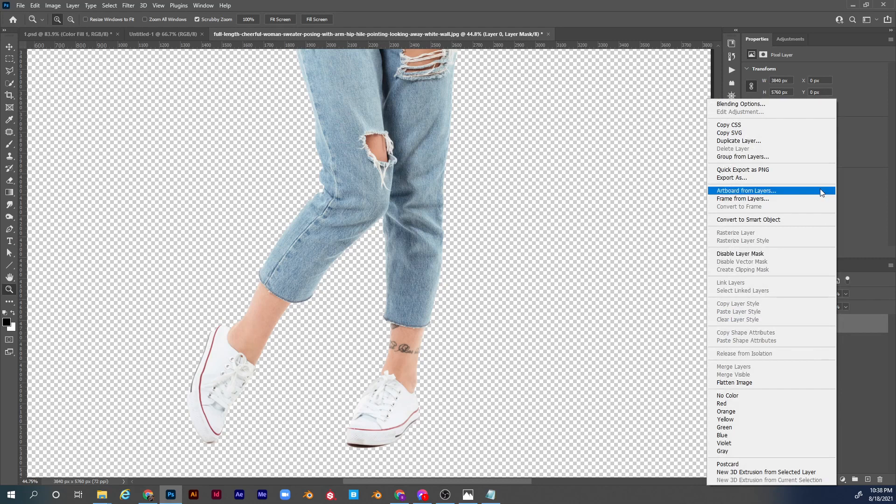
pyautogui.click(857, 326)
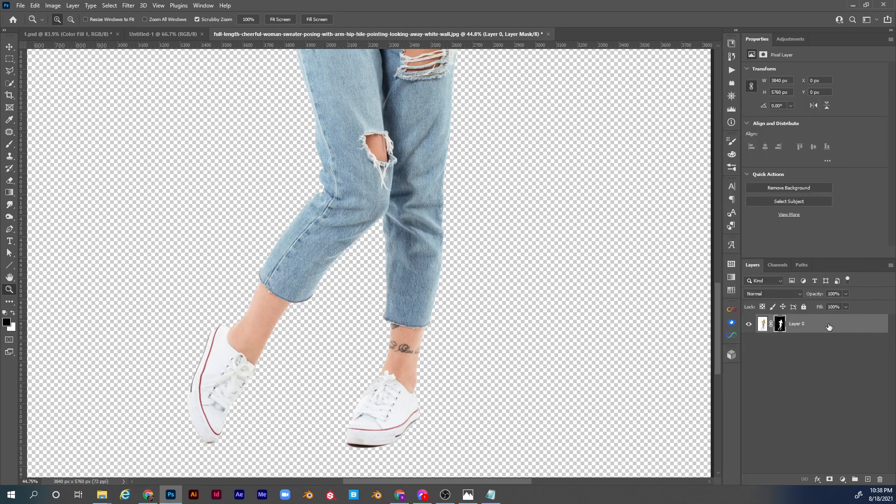
pyautogui.rightClick(829, 323)
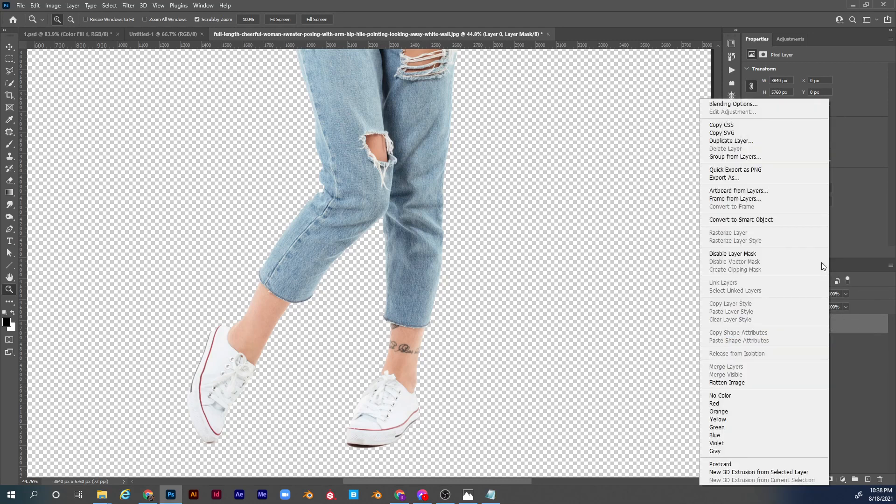
pyautogui.click(785, 216)
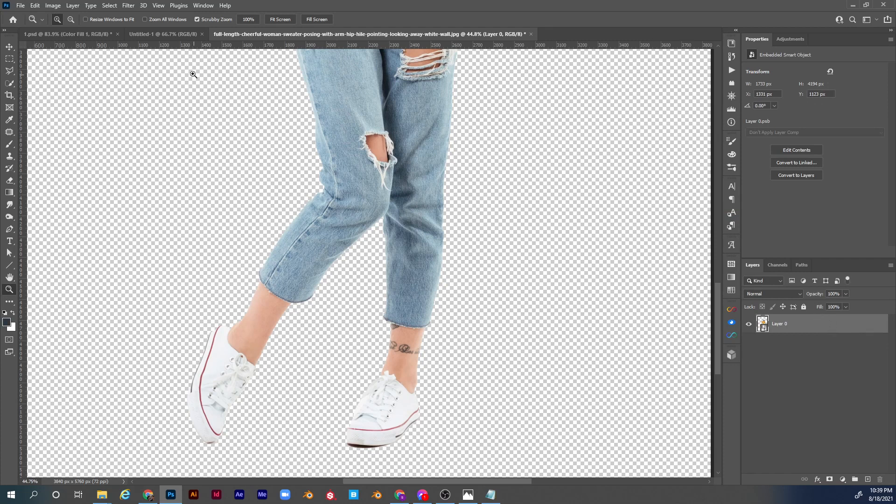
# Paste the woman cutout into the blank Untitled-1 document and scale it to about 269 x 652 px near the canvas centre.
pyautogui.click(169, 35)
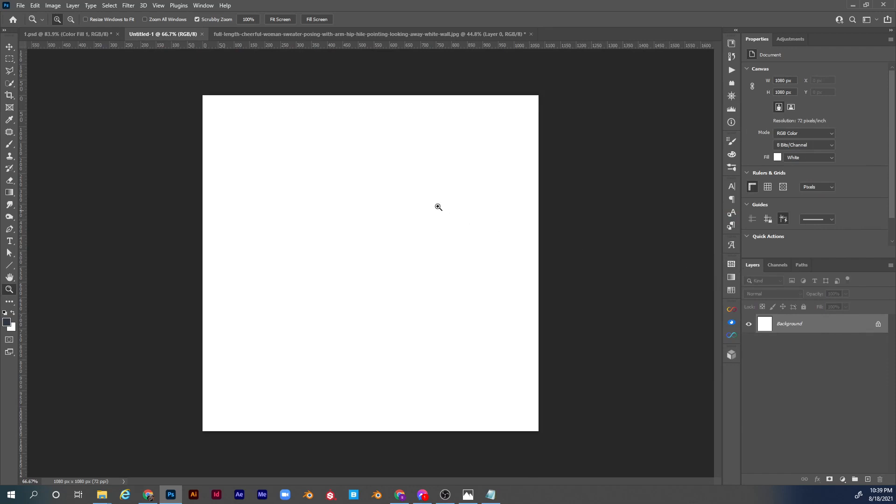
pyautogui.hotkey('ctrl', 'v')
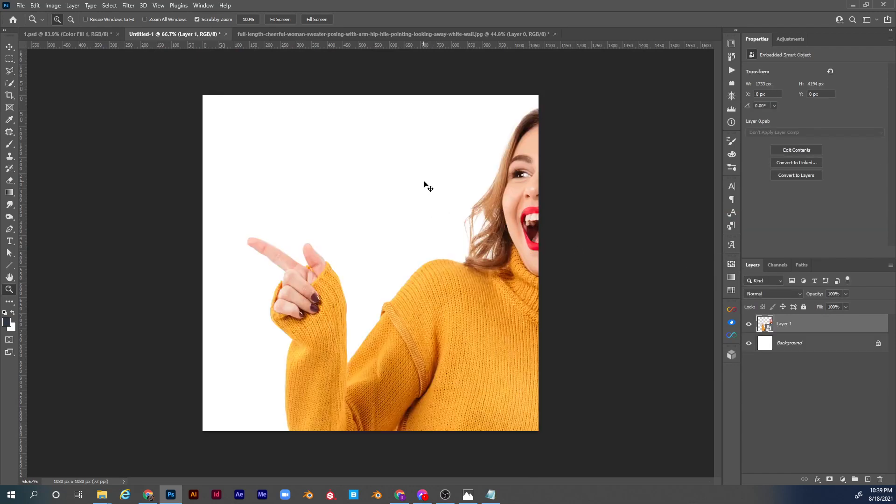
pyautogui.hotkey('ctrl', 't')
pyautogui.moveTo(203, 95); pyautogui.dragTo(379, 162)
pyautogui.moveTo(368, 115); pyautogui.dragTo(380, 280)
pyautogui.moveTo(392, 368); pyautogui.dragTo(378, 182)
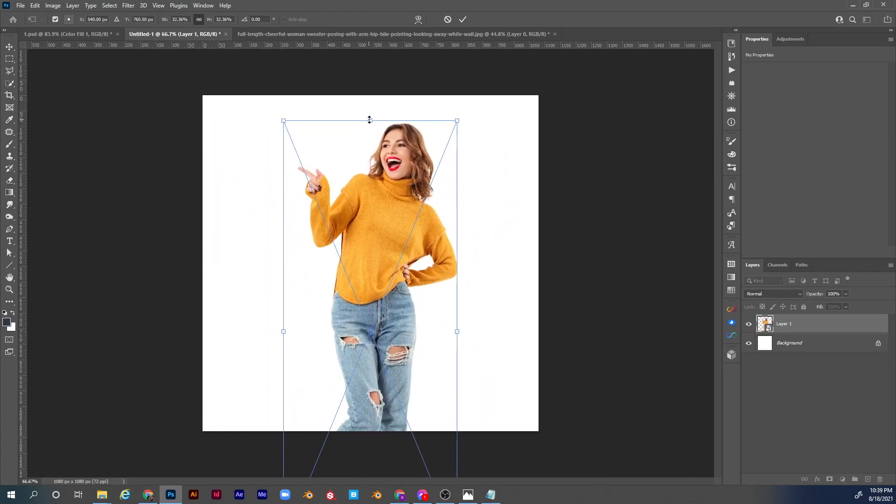
pyautogui.moveTo(370, 120); pyautogui.dragTo(370, 206)
pyautogui.moveTo(391, 288); pyautogui.dragTo(381, 243)
pyautogui.moveTo(366, 156); pyautogui.dragTo(366, 176)
pyautogui.moveTo(393, 255); pyautogui.dragTo(400, 253)
pyautogui.press('Return')
pyautogui.press('z')
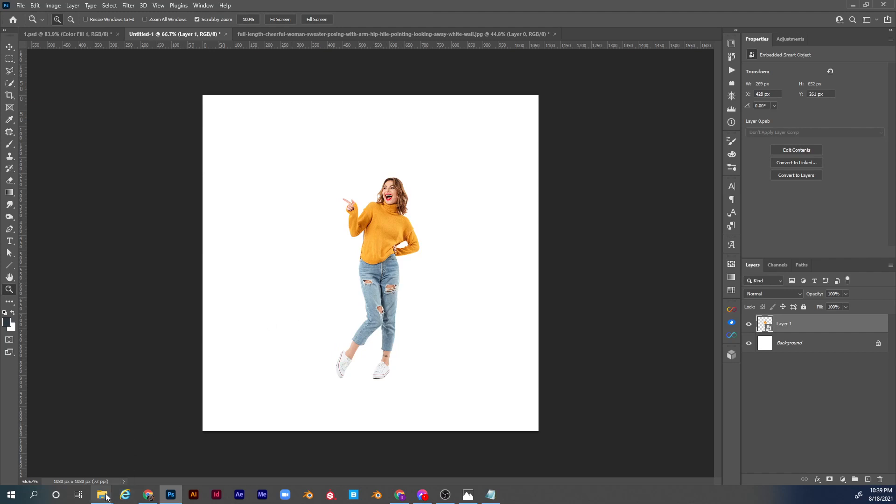
# Open cell phone.psd from the assets folder.
pyautogui.moveTo(102, 494)
pyautogui.click(513, 450)
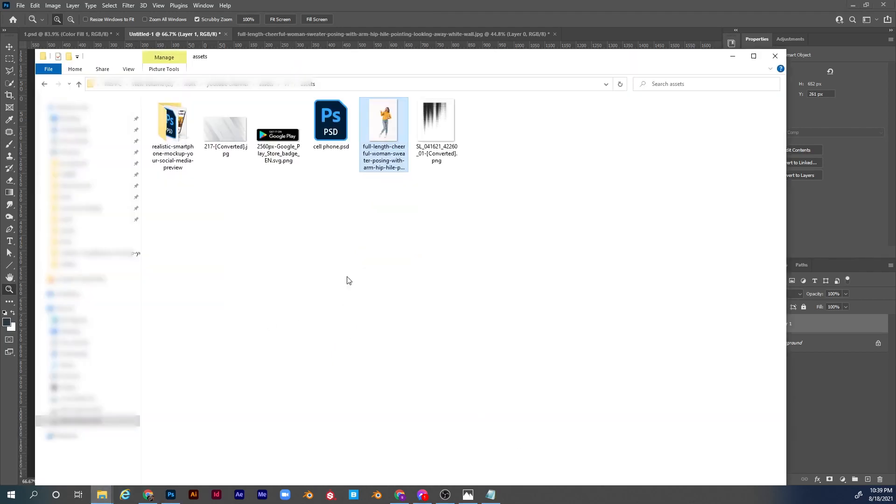
pyautogui.click(338, 133)
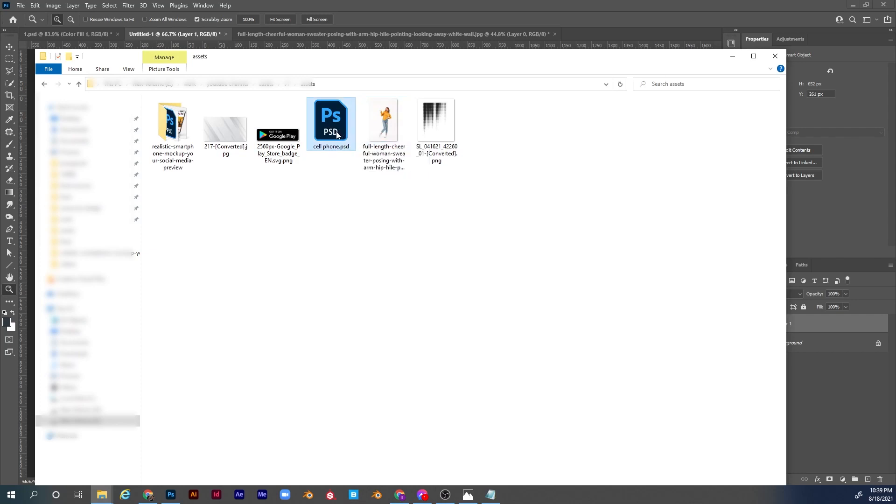
pyautogui.doubleClick(337, 134)
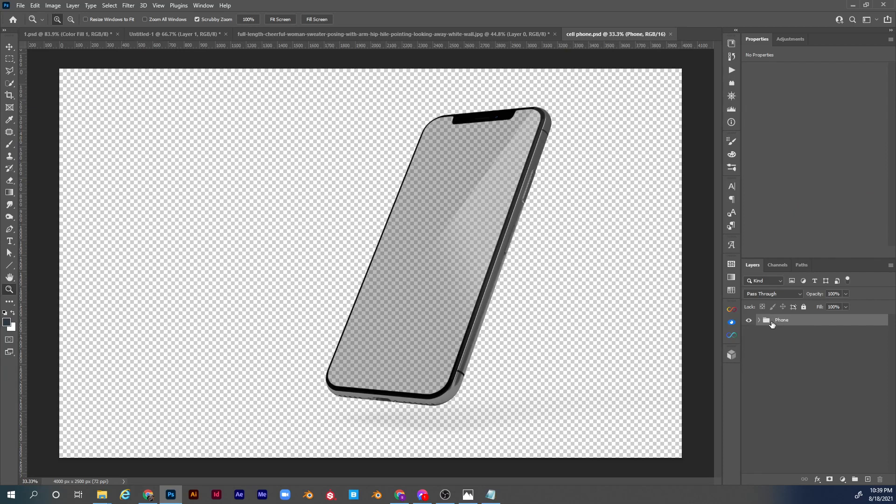
# Paste the Phone group into Untitled-1, scale it to 27.83% and position it over the woman.
pyautogui.click(174, 34)
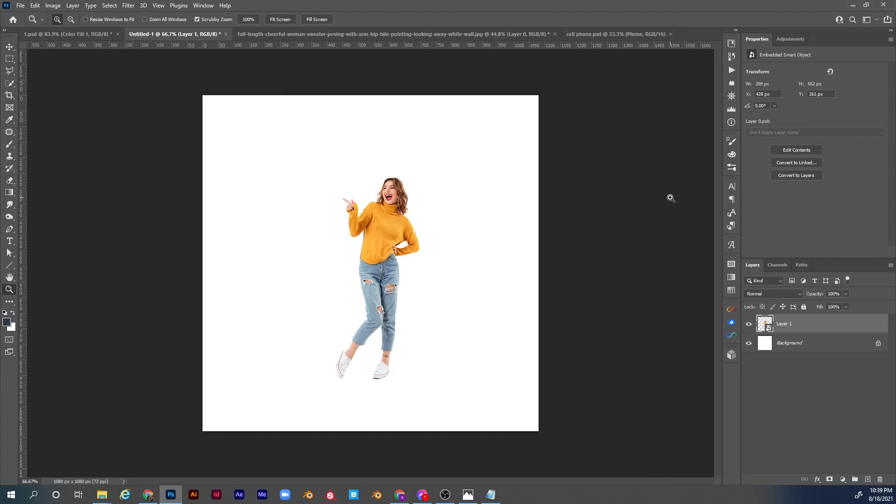
pyautogui.hotkey('ctrl', 'v')
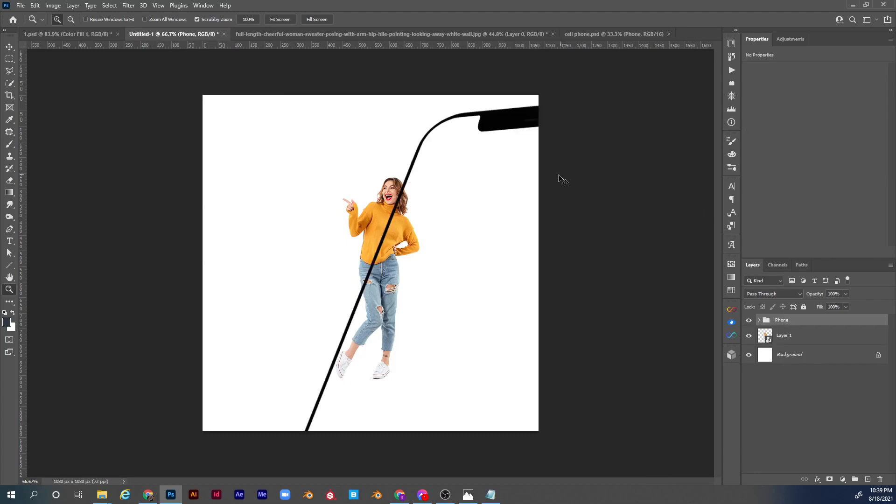
pyautogui.hotkey('ctrl', 't')
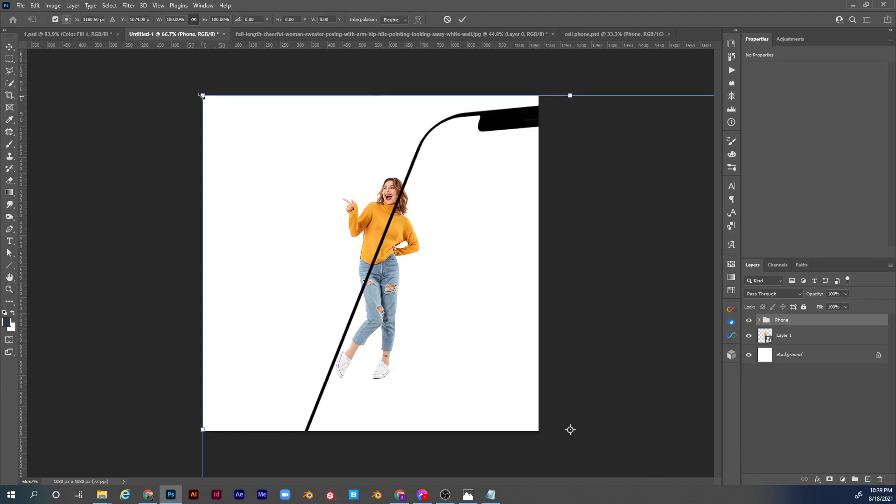
pyautogui.moveTo(202, 96); pyautogui.dragTo(497, 302)
pyautogui.moveTo(479, 362); pyautogui.dragTo(348, 242)
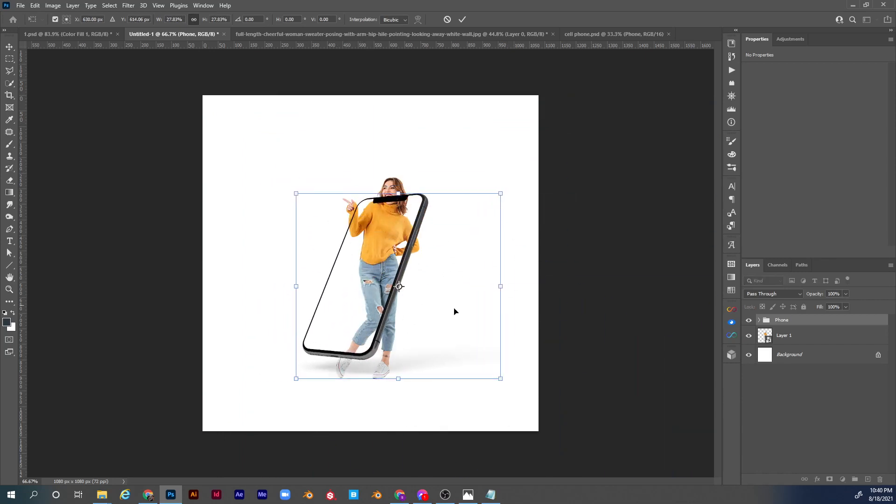
pyautogui.press('Return')
pyautogui.press('z')
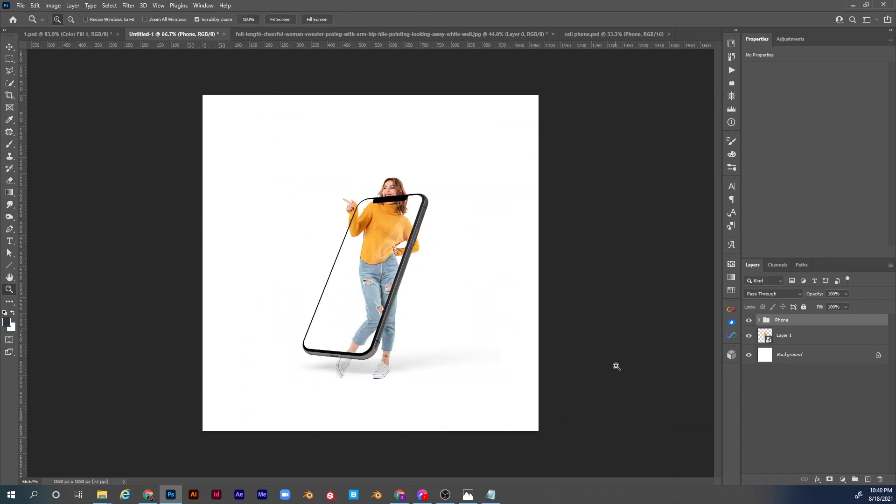
# Rotate the Phone group's Object subgroup 42°, scale it to 106.07% and position it diagonally across the woman's body.
pyautogui.click(760, 320)
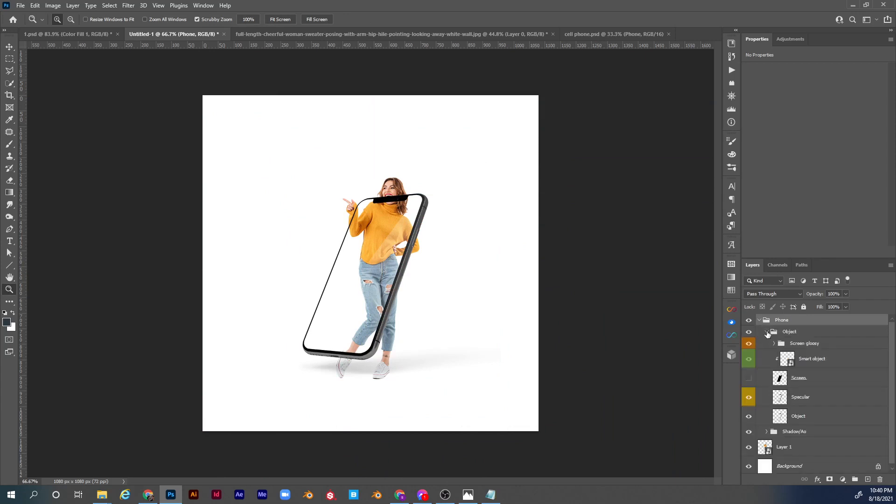
pyautogui.click(767, 332)
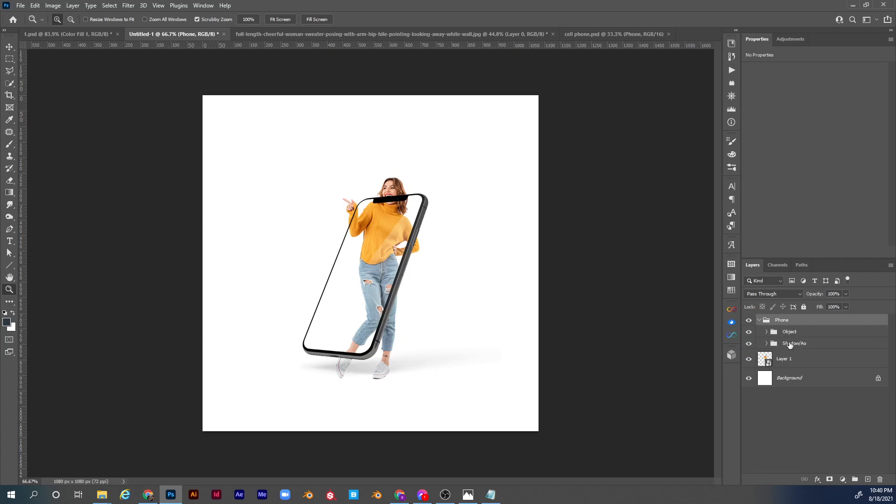
pyautogui.click(789, 345)
pyautogui.click(794, 336)
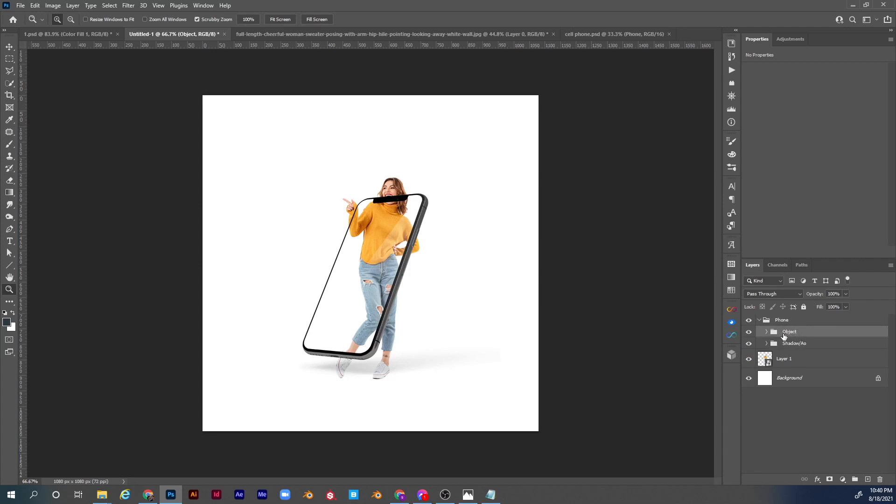
pyautogui.hotkey('ctrl', 't')
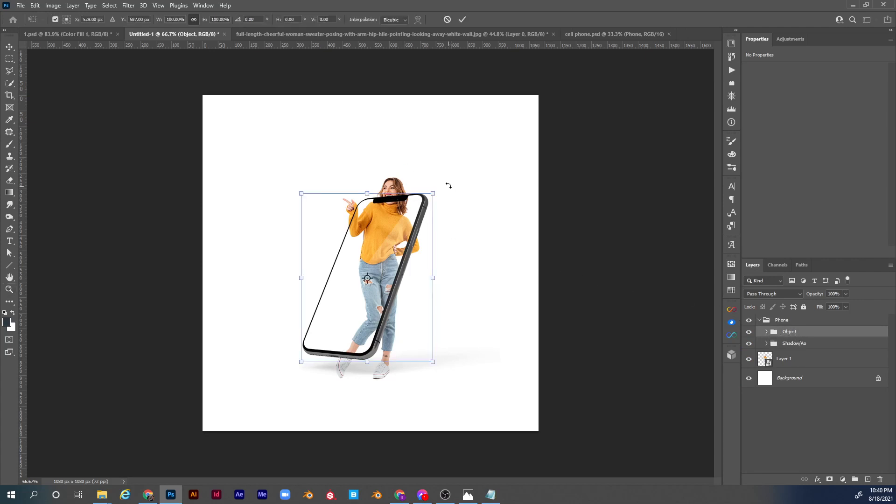
pyautogui.moveTo(449, 185); pyautogui.dragTo(504, 250)
pyautogui.moveTo(420, 274); pyautogui.dragTo(418, 272)
pyautogui.moveTo(482, 265); pyautogui.dragTo(489, 264)
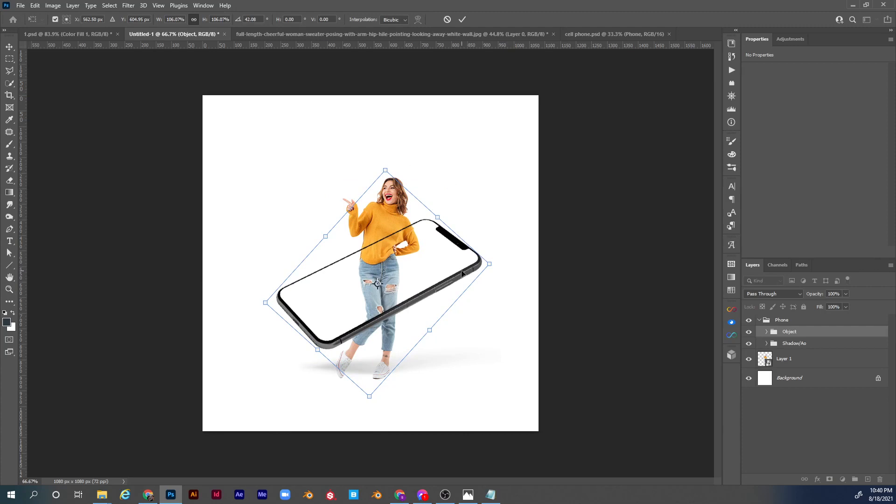
pyautogui.press('Up')
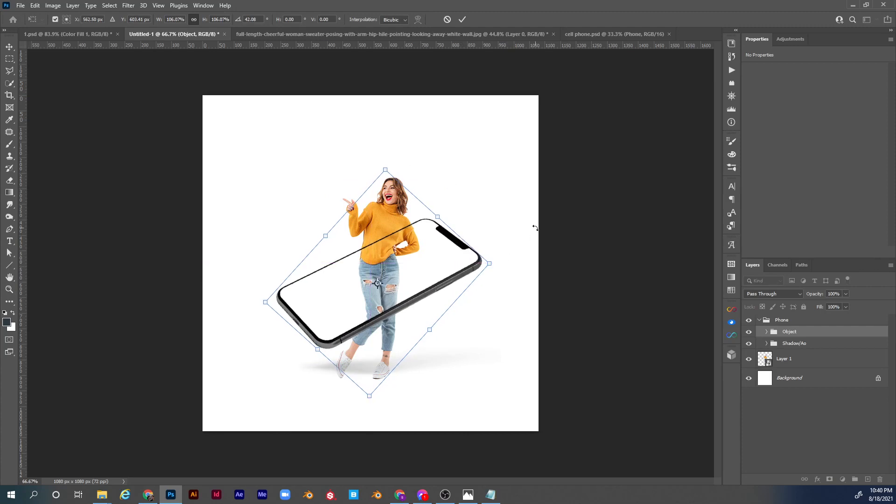
pyautogui.press('Return')
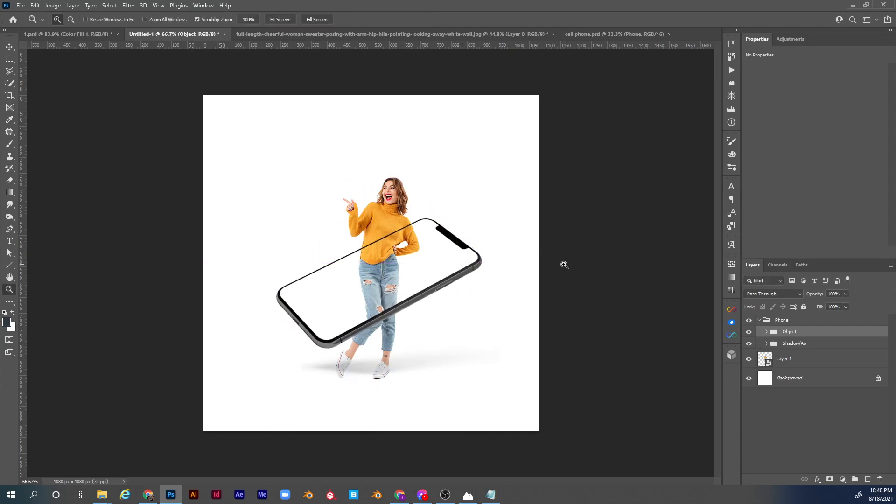
# Scale the woman on Layer 1 down to 14.55%, keeping her feet in place on the floor shadow.
pyautogui.click(792, 359)
pyautogui.hotkey('ctrl', 't')
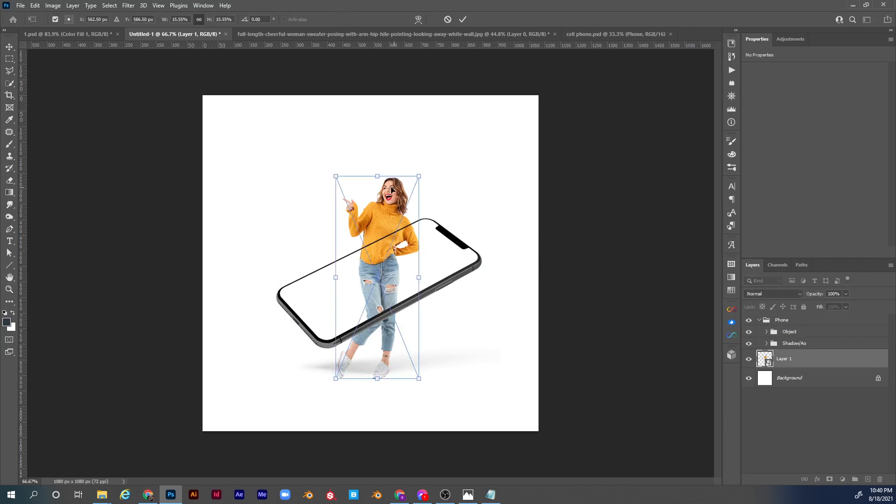
pyautogui.moveTo(380, 178); pyautogui.dragTo(378, 190)
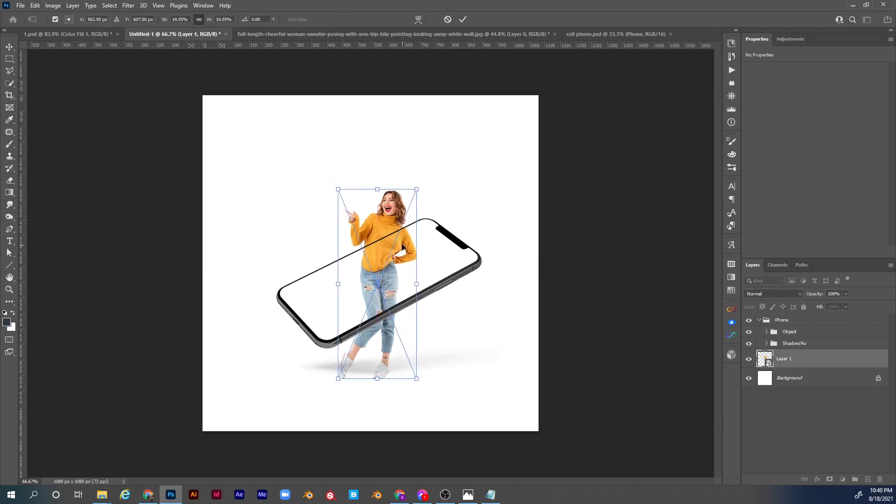
pyautogui.press('Return')
pyautogui.press('z')
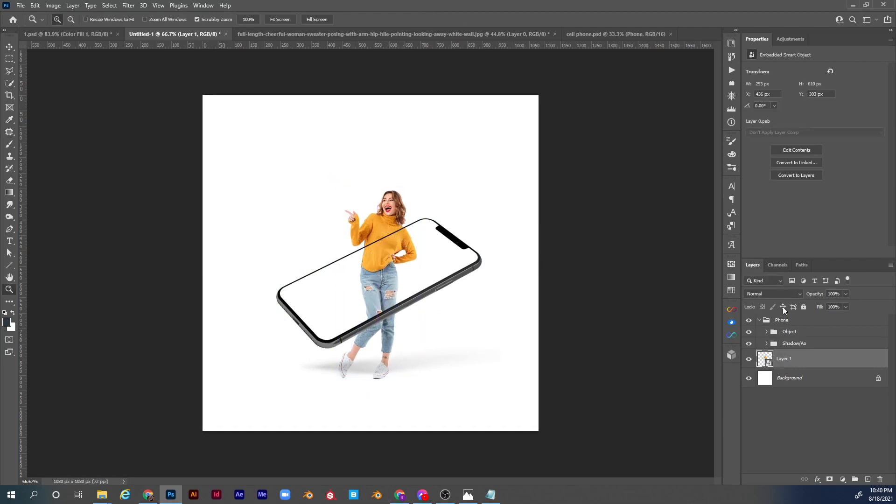
# Add a solid colour fill layer above the Background, based on the sweater's yellow-orange, using colour ffb94b.
pyautogui.click(790, 384)
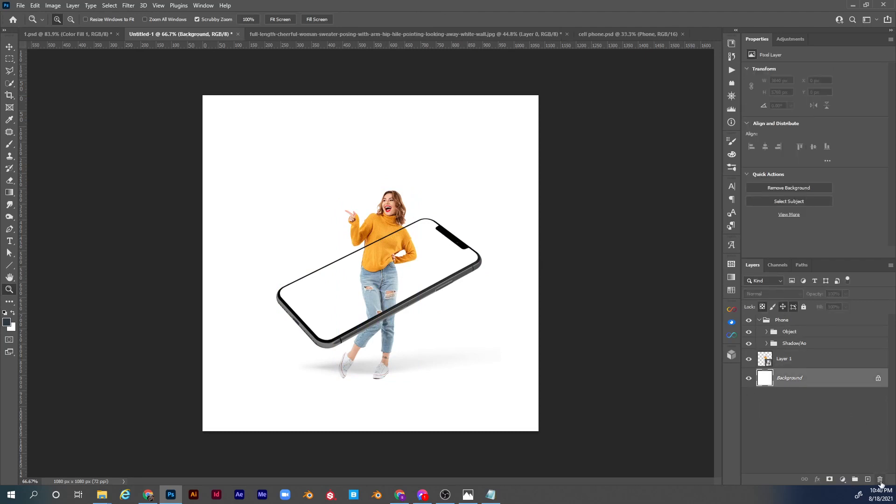
pyautogui.click(843, 480)
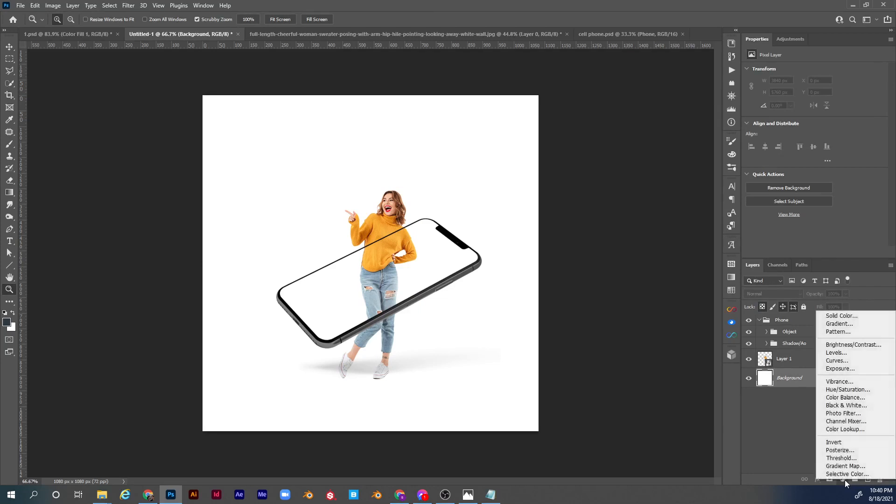
pyautogui.click(834, 321)
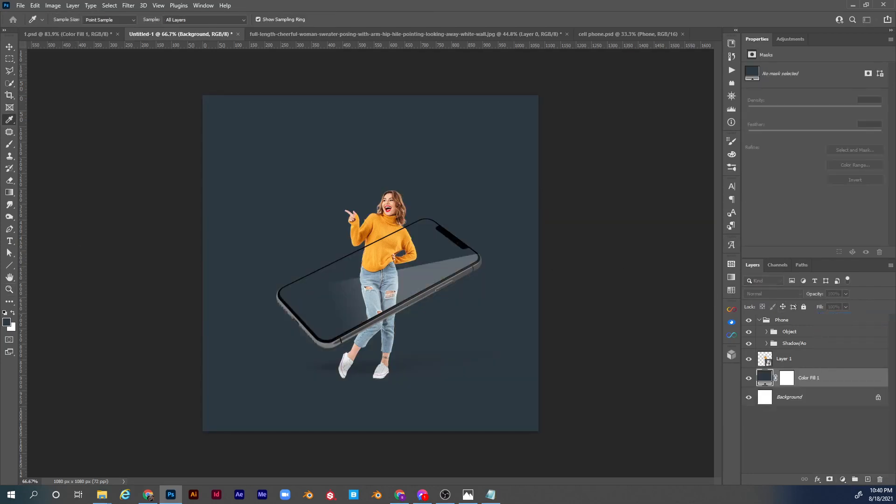
pyautogui.moveTo(455, 200); pyautogui.dragTo(619, 115)
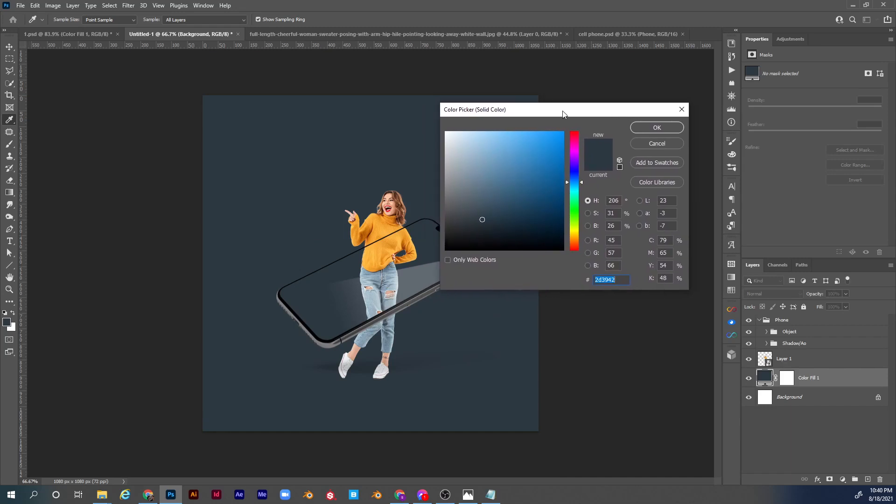
pyautogui.hotkey('ctrl', '+')
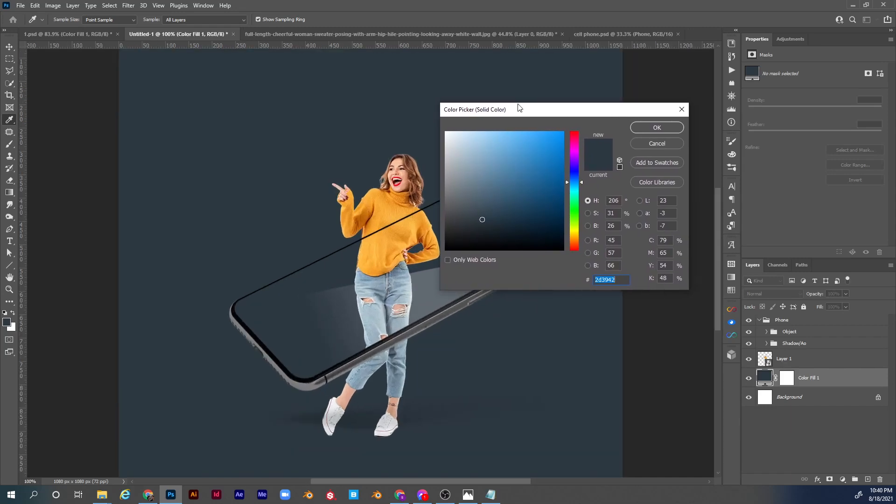
pyautogui.click(400, 209)
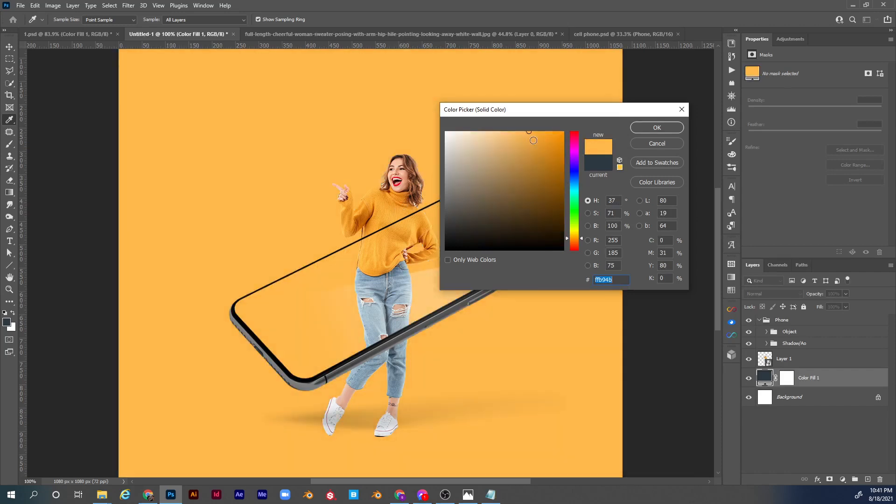
pyautogui.click(656, 128)
pyautogui.press('z')
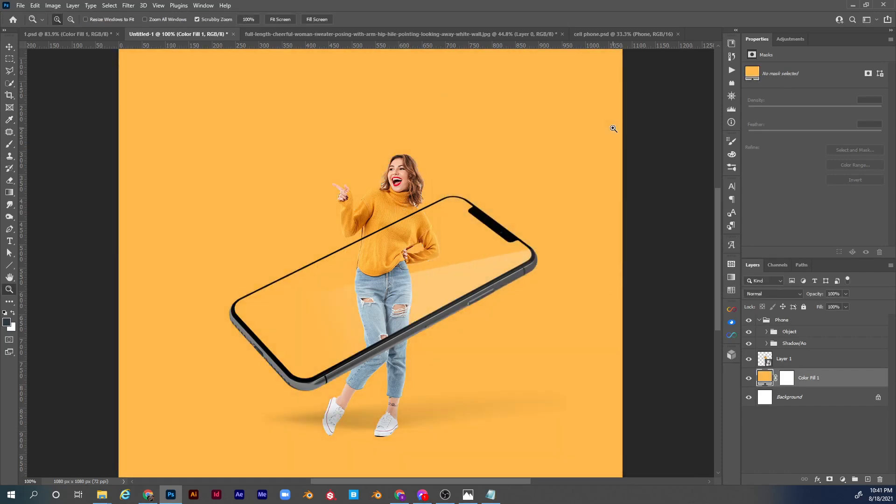
pyautogui.hotkey('ctrl', '0')
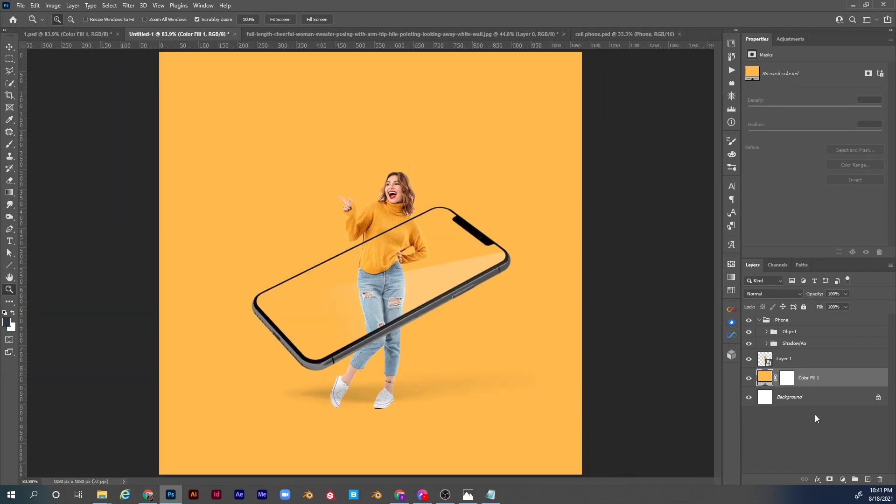
# Create a new layer above the colour fill, enlarge the brush to 799 px and set the foreground colour to fcc773.
pyautogui.click(867, 480)
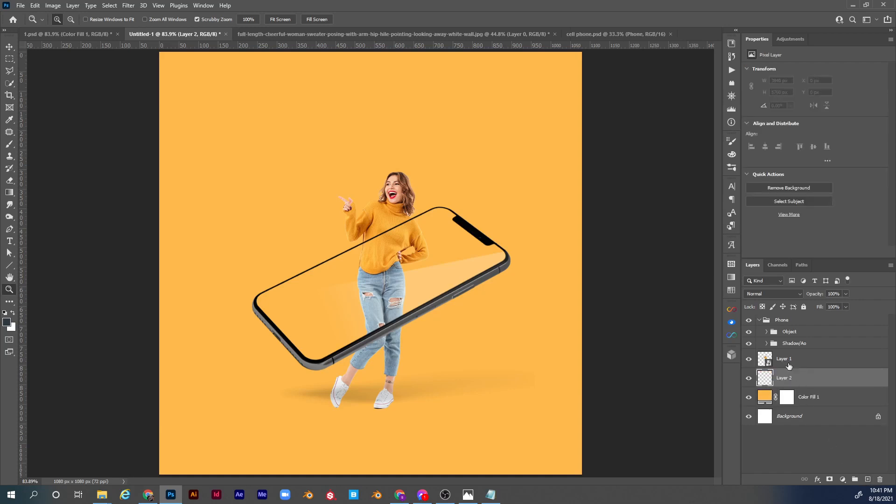
pyautogui.press('b')
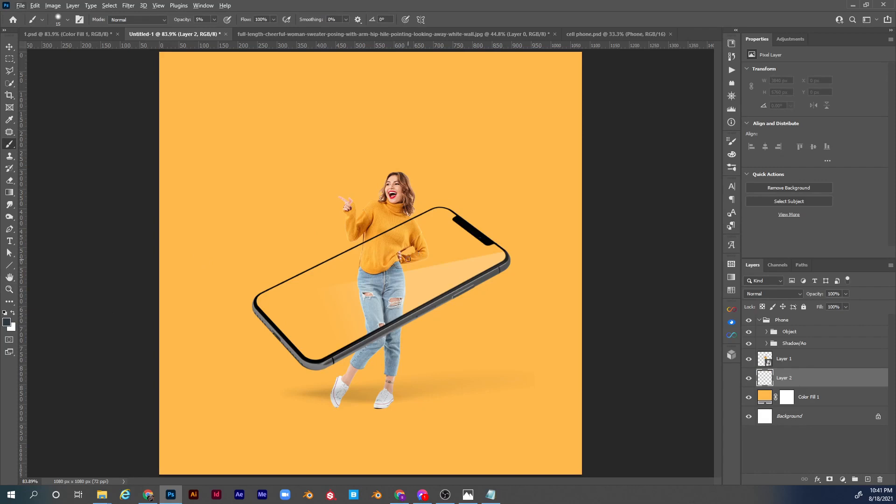
pyautogui.moveTo(414, 256); pyautogui.dragTo(567, 256)
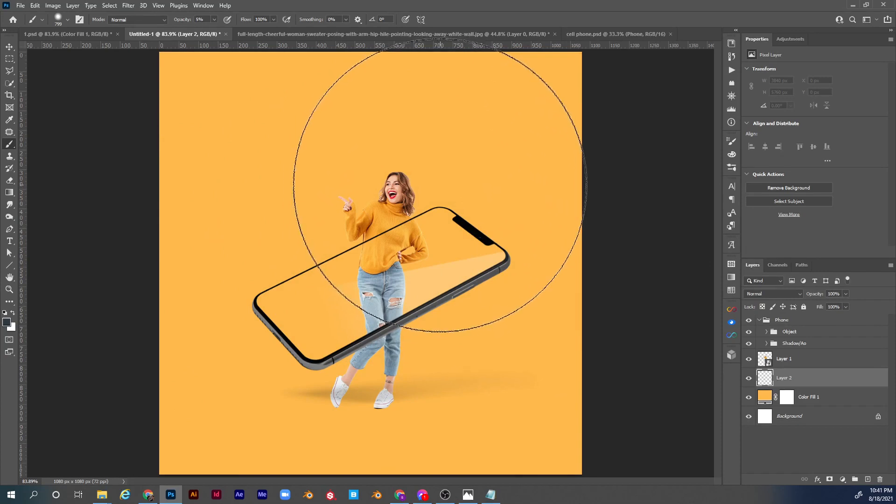
pyautogui.keyDown('alt'); pyautogui.click(475, 159); pyautogui.keyUp('alt')
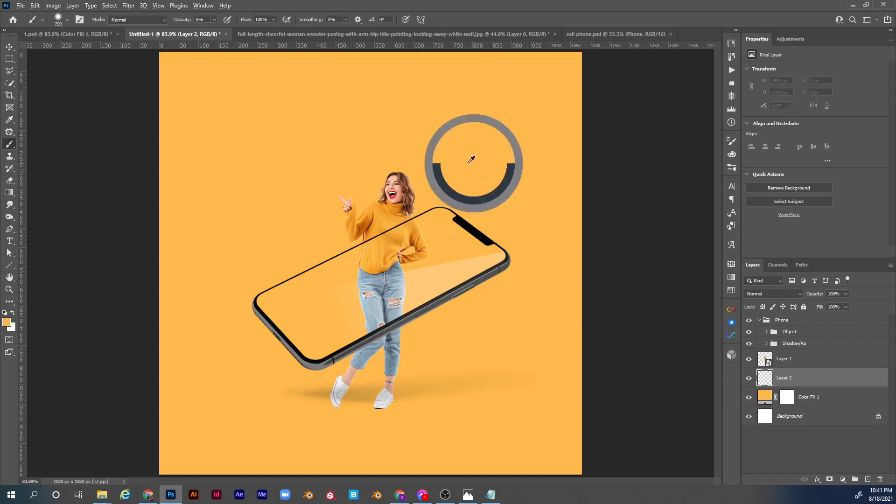
pyautogui.click(8, 325)
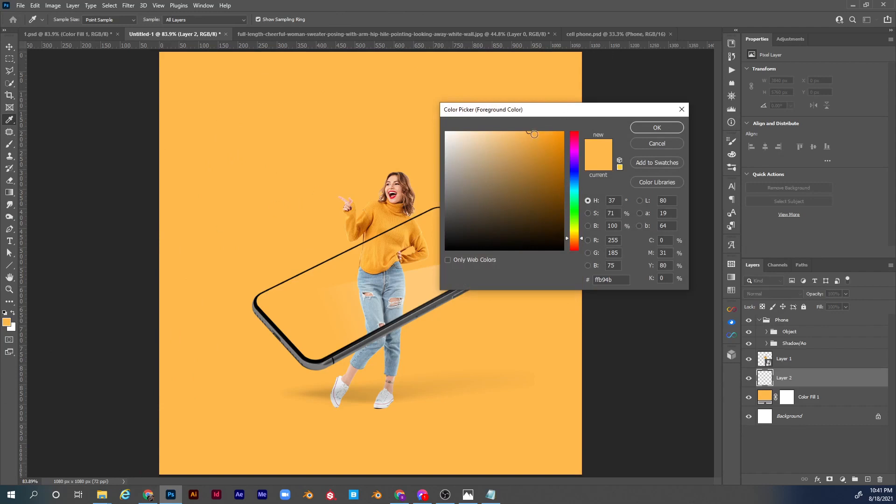
pyautogui.moveTo(519, 133); pyautogui.dragTo(510, 133)
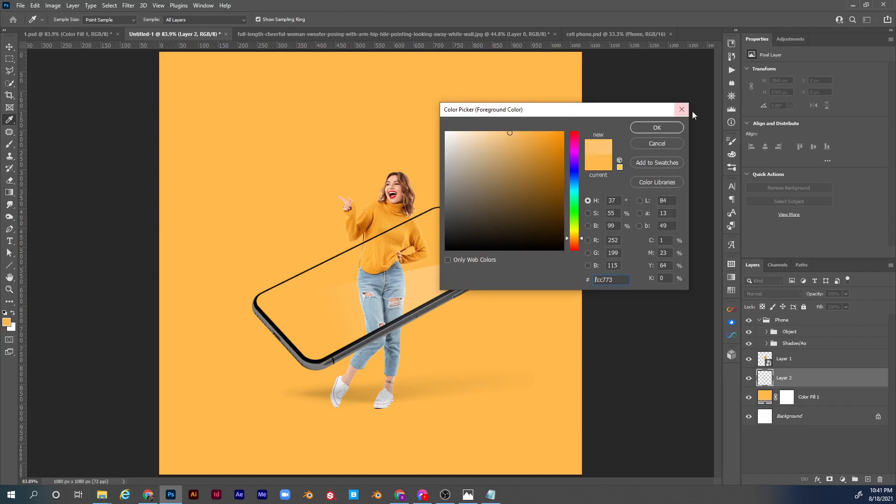
pyautogui.click(651, 132)
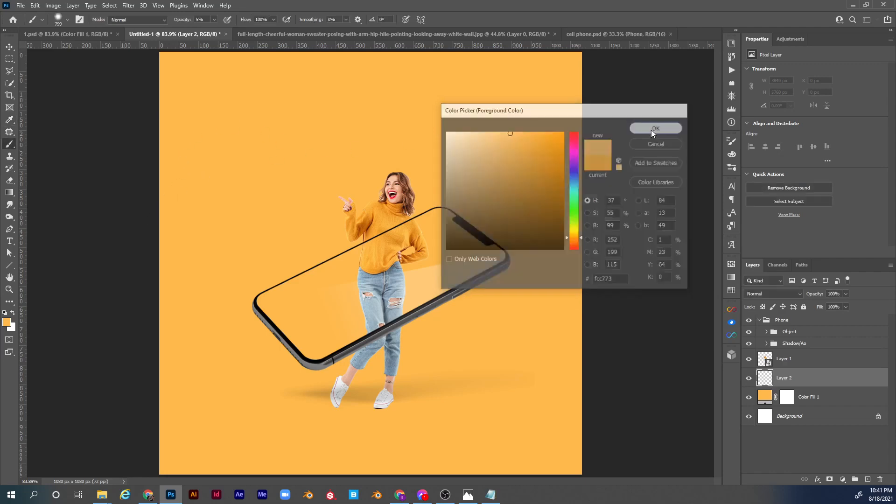
# Paint a soft glow behind the woman on Layer 2 at 100% brush opacity, enlarging the brush from 799 up to 1000 px.
pyautogui.press('b')
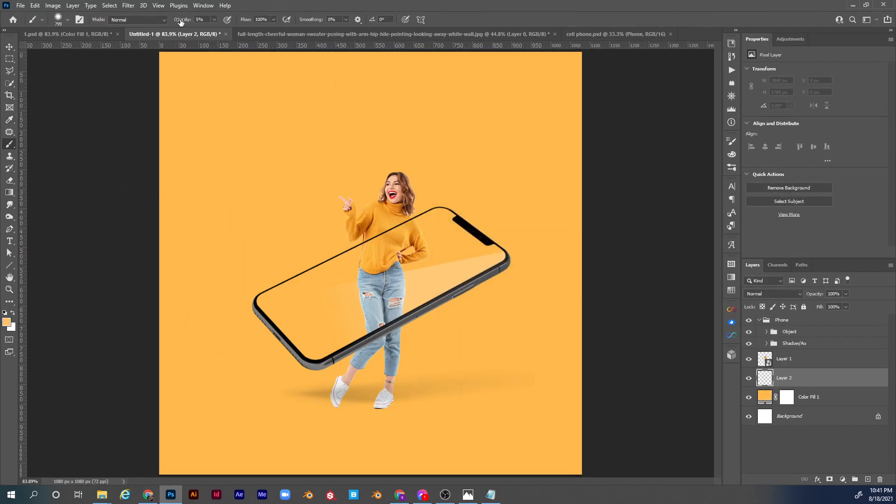
pyautogui.moveTo(181, 20); pyautogui.dragTo(247, 22)
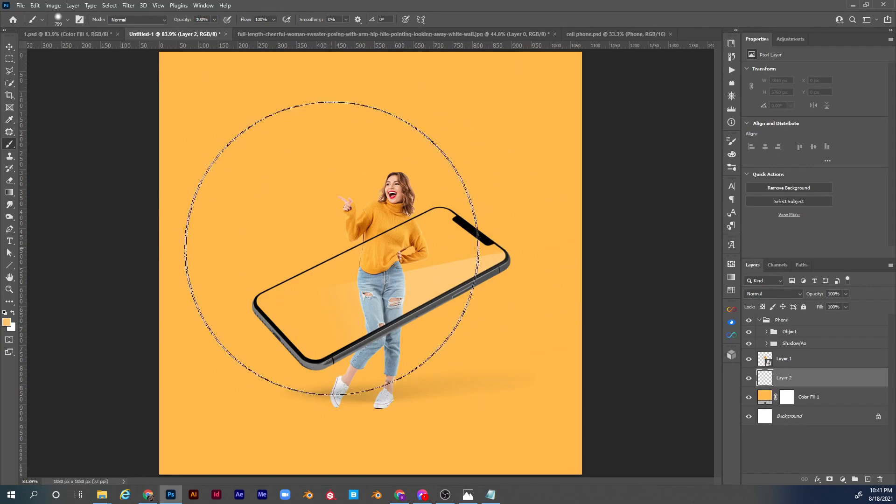
pyautogui.click(392, 245)
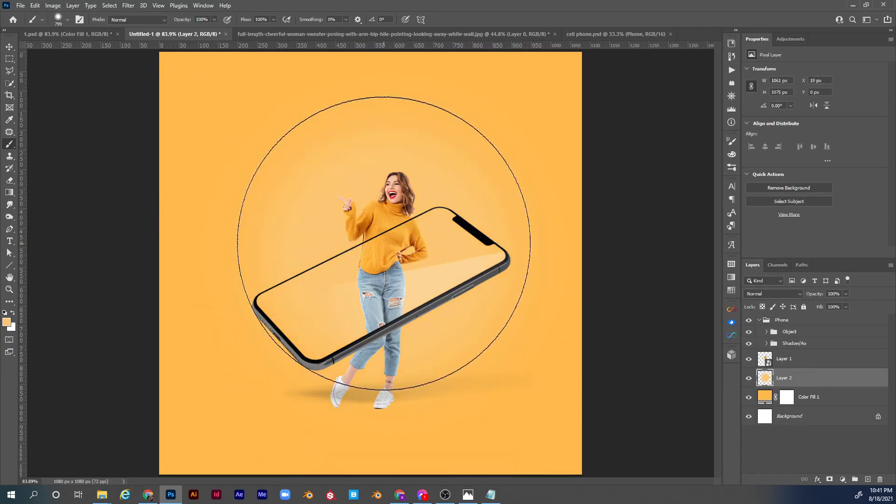
pyautogui.press(']')
pyautogui.press(']')
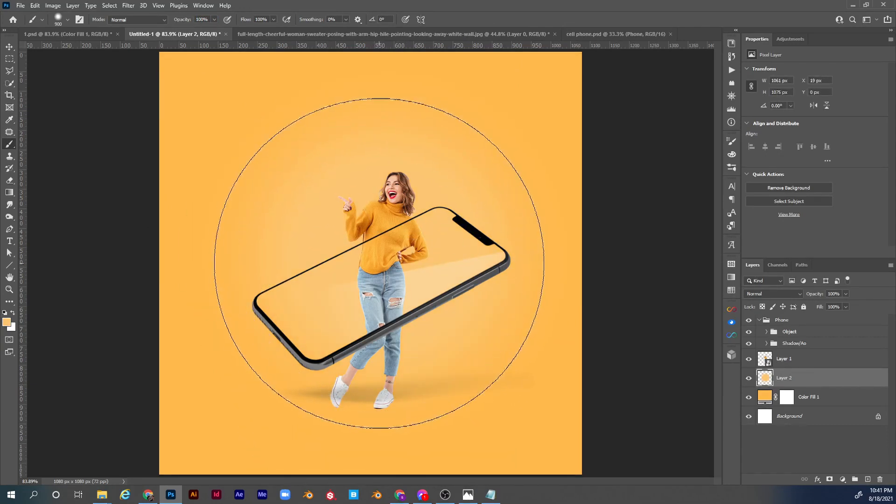
pyautogui.click(370, 260)
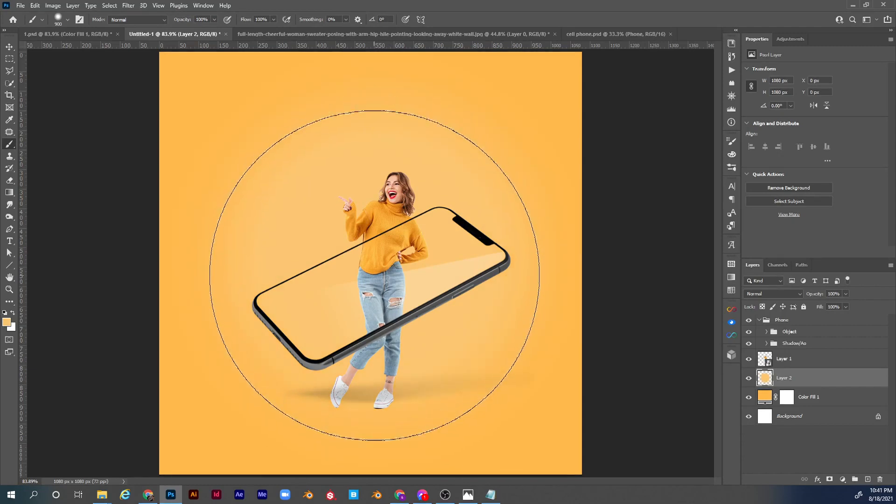
pyautogui.press(']')
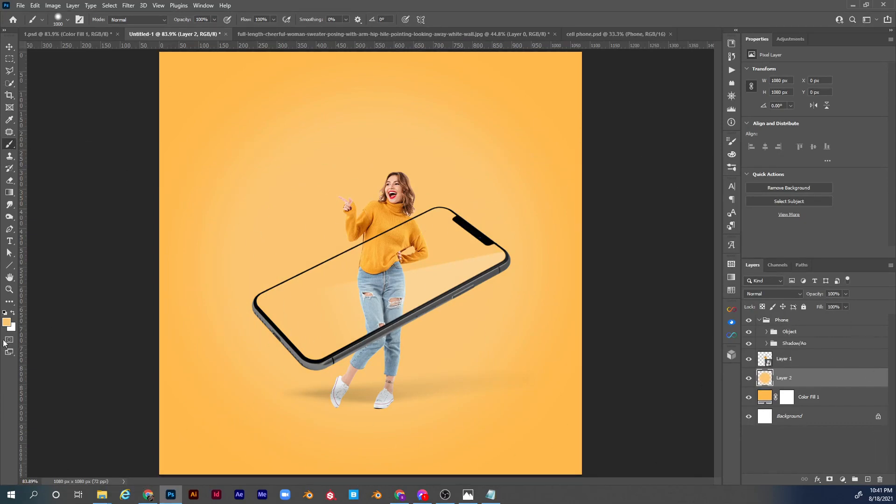
# Add a lighter glow centred behind the woman on a new layer above Layer 2, using colour fbd69d and a 700 px brush.
pyautogui.click(7, 322)
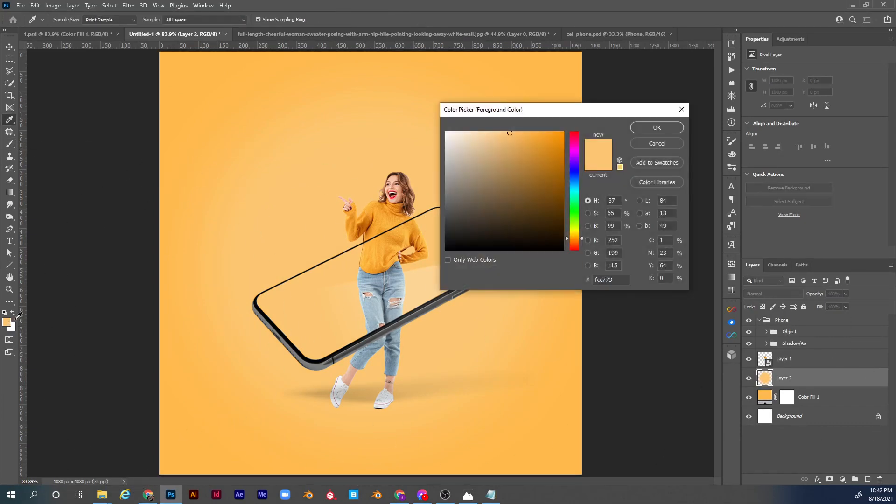
pyautogui.moveTo(500, 134); pyautogui.dragTo(490, 133)
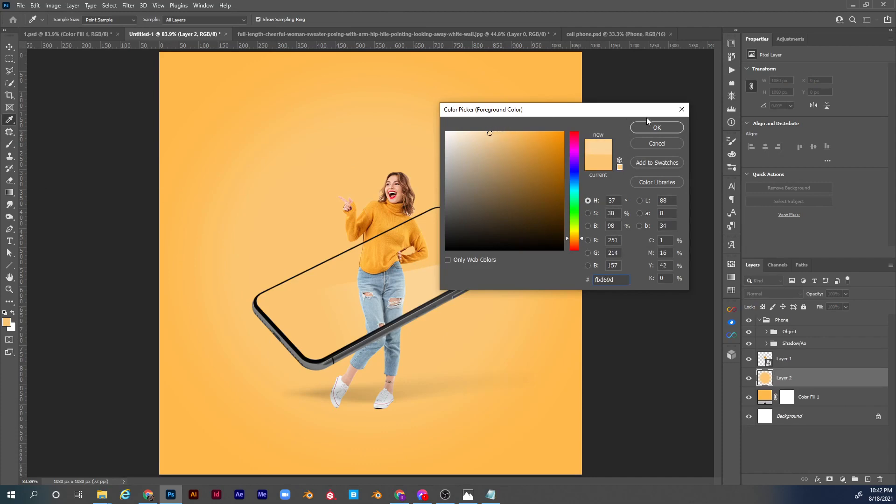
pyautogui.click(648, 126)
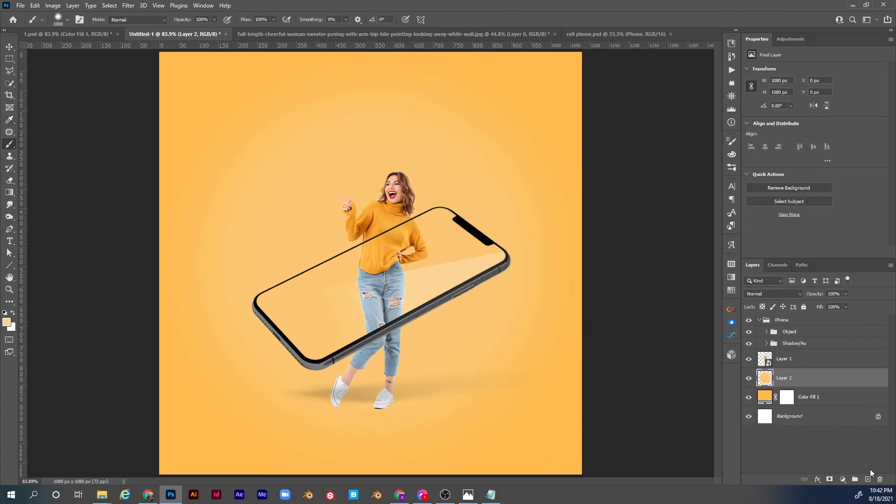
pyautogui.click(867, 478)
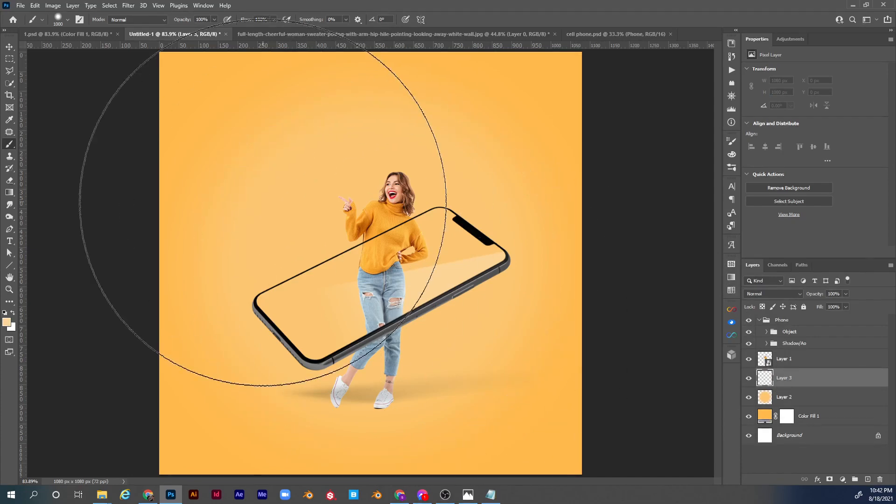
pyautogui.press('[')
pyautogui.press('[')
pyautogui.press('[')
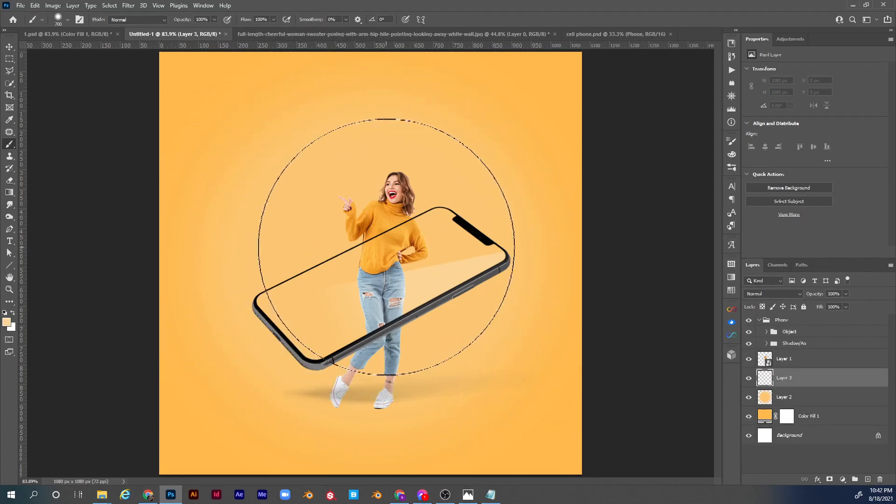
pyautogui.click(386, 246)
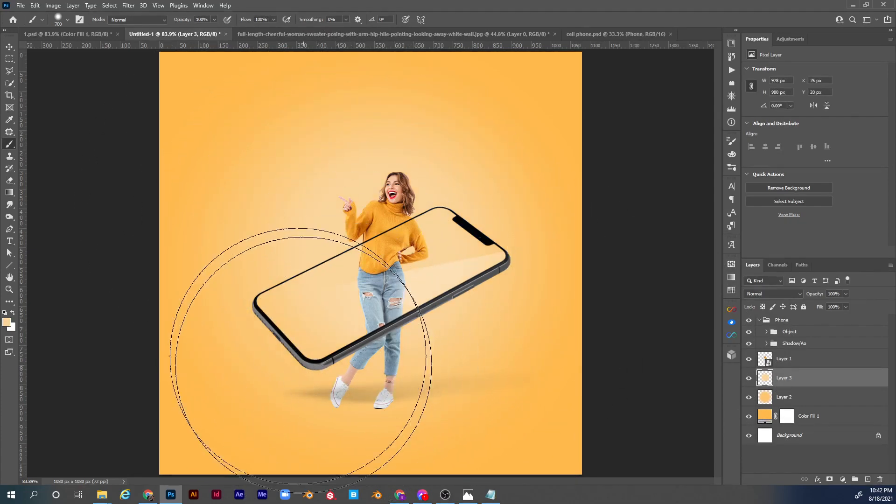
# Paint a paler, smaller glow behind the woman on a new layer above Layer 3, using a lighter cream foreground colour and a 500 px brush.
pyautogui.click(8, 322)
pyautogui.moveTo(485, 134); pyautogui.dragTo(472, 133)
pyautogui.press('Return')
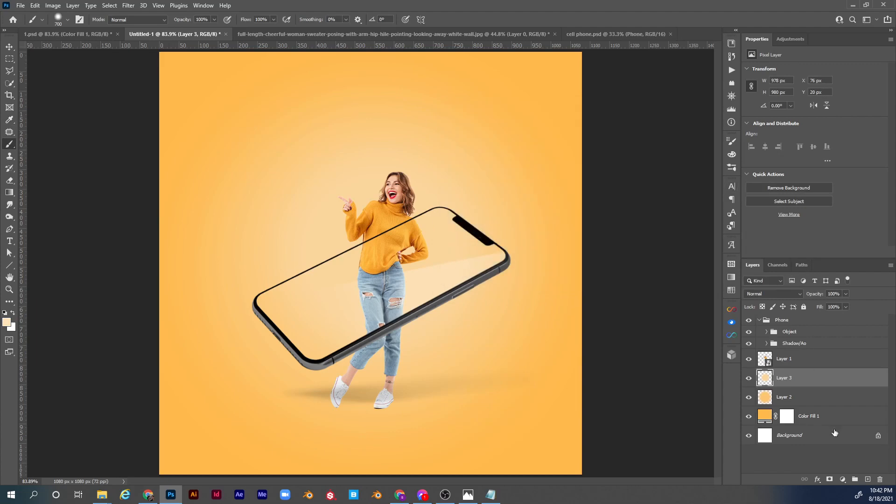
pyautogui.click(868, 479)
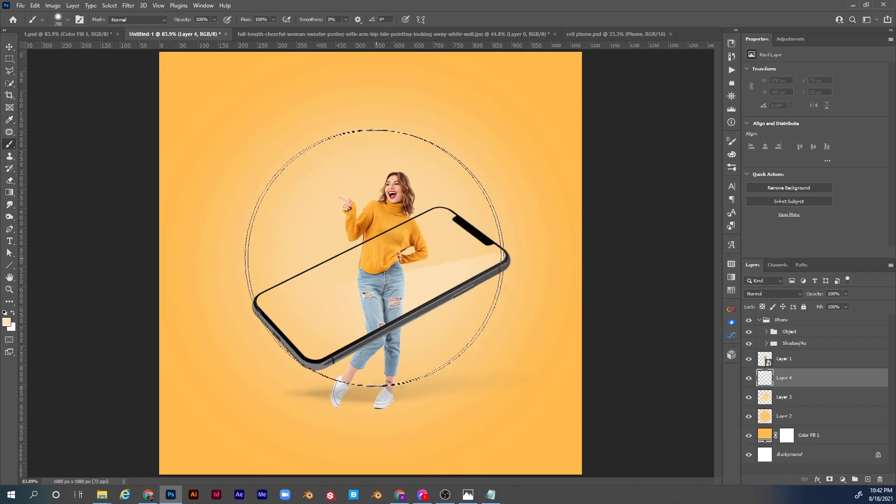
pyautogui.press('[')
pyautogui.press('[')
pyautogui.click(385, 262)
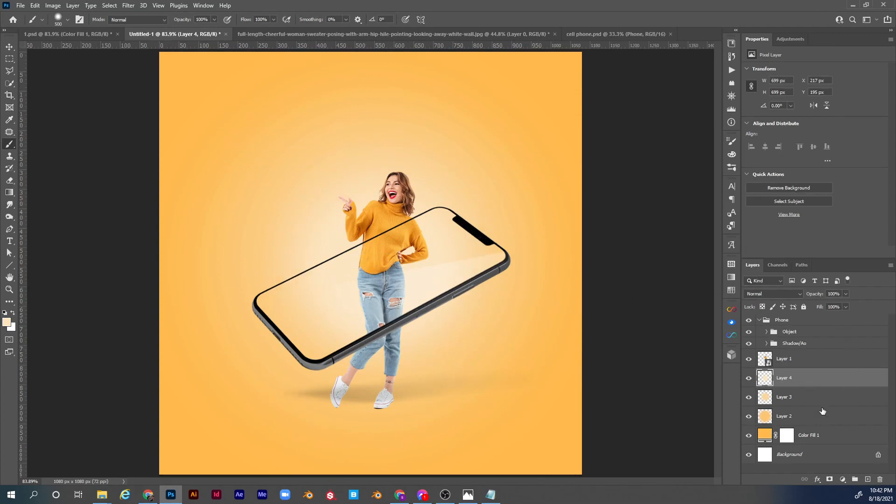
# Group Layer 4, Layer 3, Layer 2 and Color Fill 1, and rename the group BG.
pyautogui.keyDown('shift'); pyautogui.click(827, 437); pyautogui.keyUp('shift')
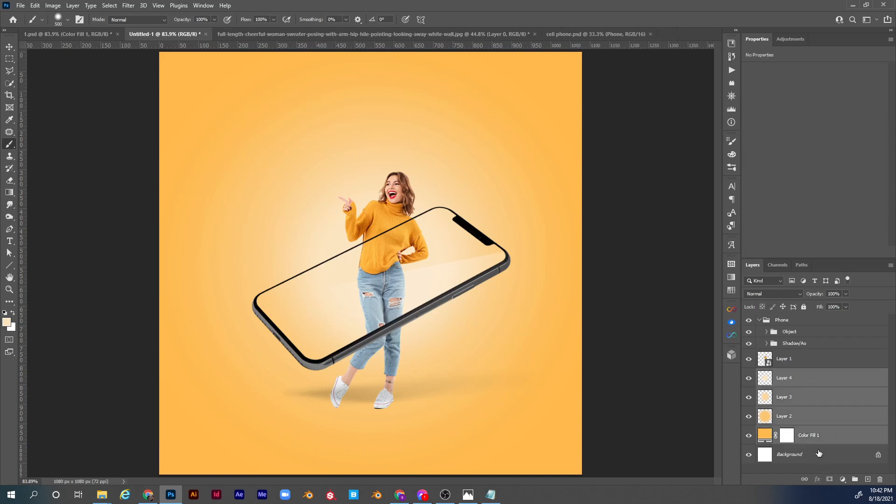
pyautogui.hotkey('ctrl', 'g')
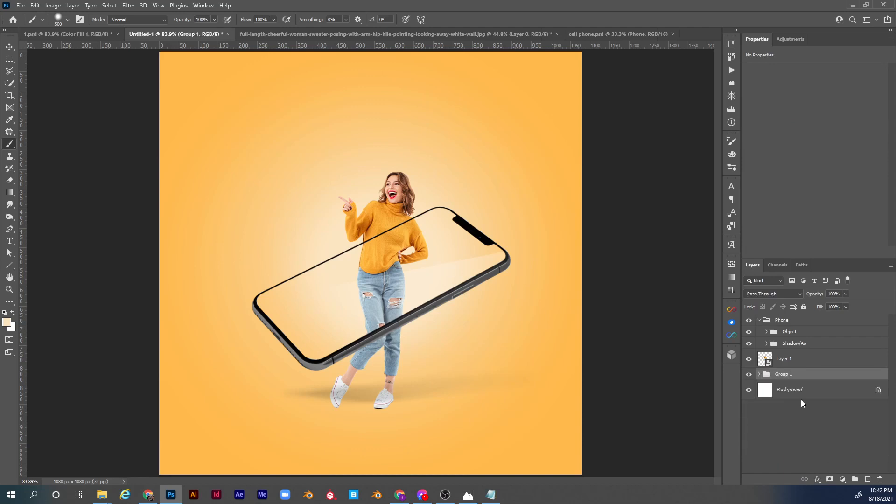
pyautogui.doubleClick(787, 375)
pyautogui.write('BG')
pyautogui.press('Return')
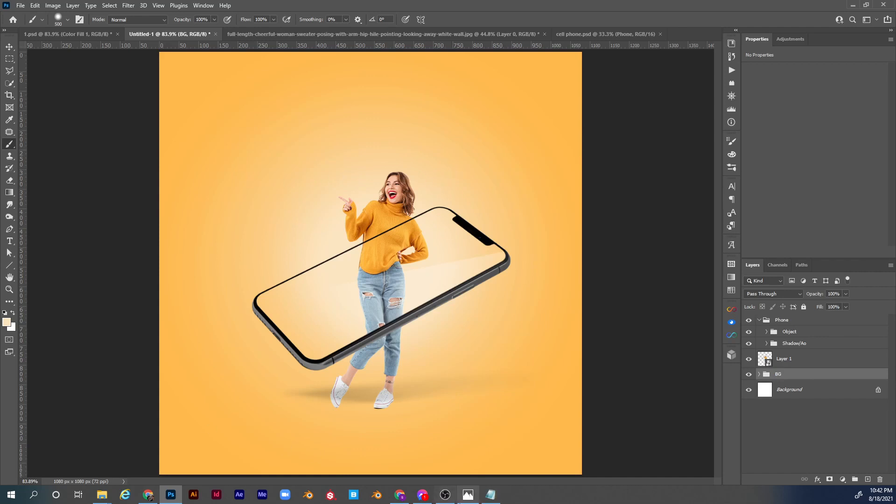
pyautogui.click(467, 494)
pyautogui.moveTo(544, 27); pyautogui.dragTo(0, 26)
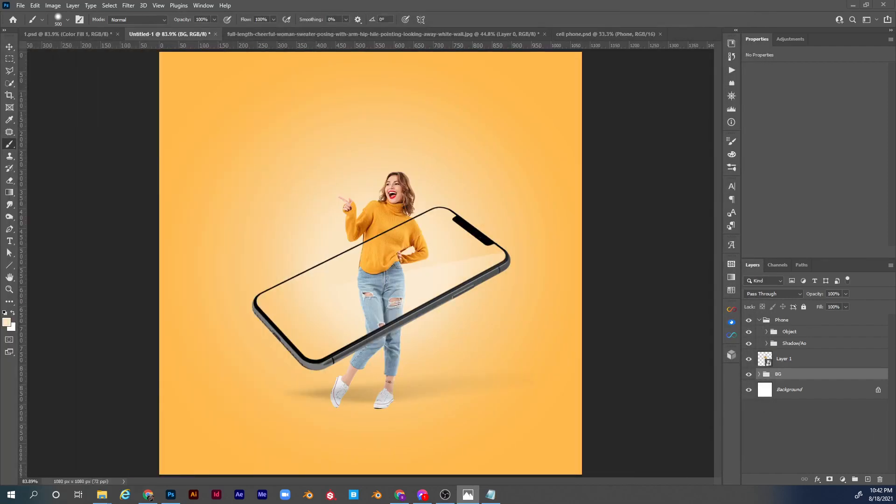
pyautogui.click(786, 365)
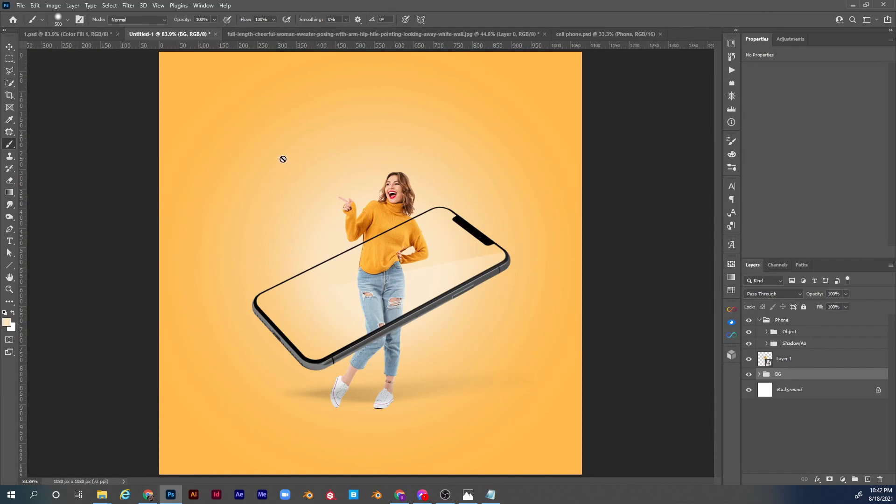
# Add a text layer reading "headline" directly above the BG group, placed near the woman's pointing hand.
pyautogui.press('t')
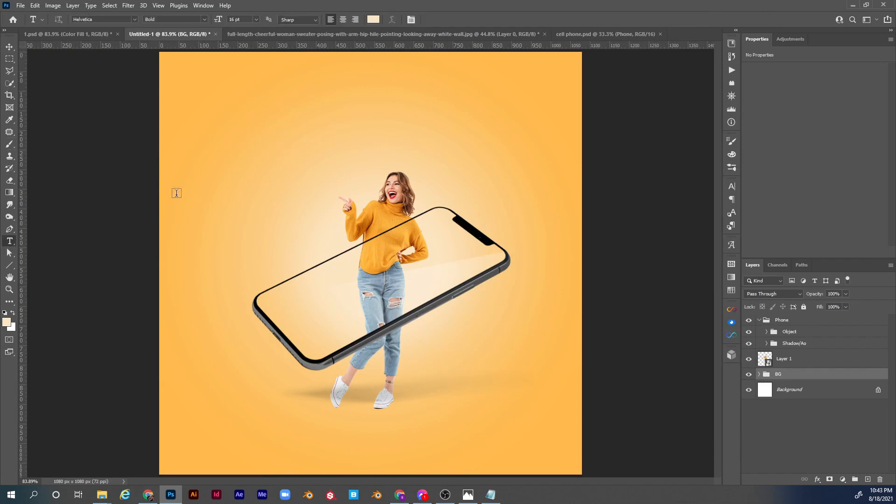
pyautogui.click(280, 167)
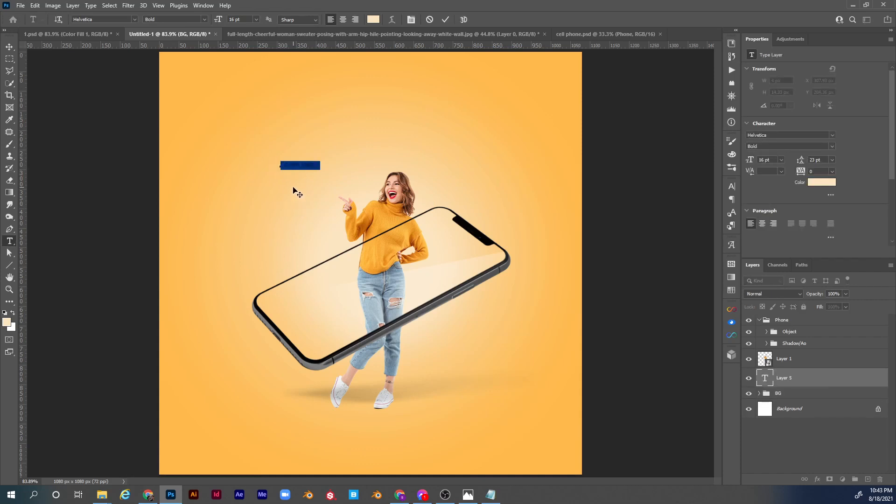
pyautogui.press('BackSpace')
pyautogui.click(297, 193)
# Set the headline's font to Bebas Neue Bold and scale the text up to about 207 pt.
pyautogui.click(770, 134)
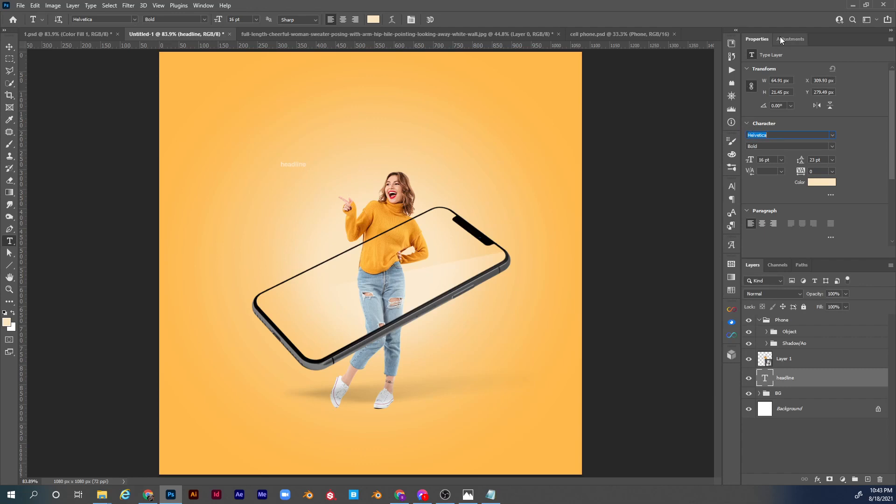
pyautogui.write('bebas')
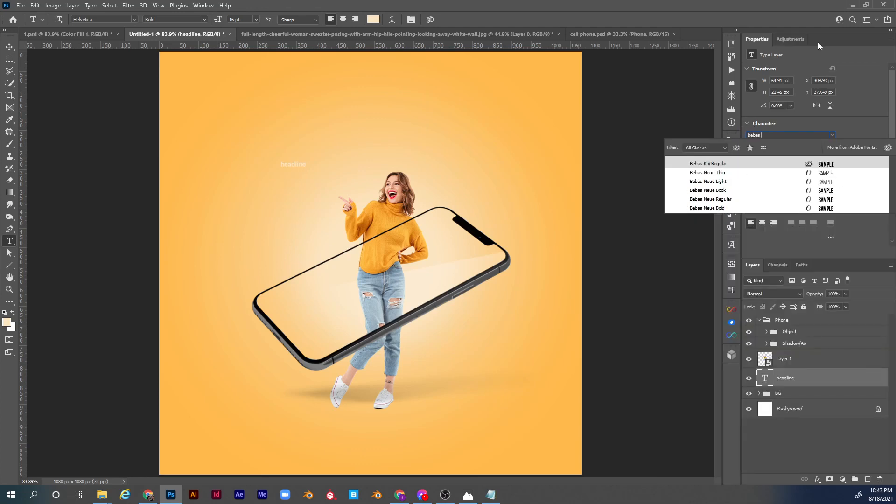
pyautogui.write(' n')
pyautogui.click(706, 199)
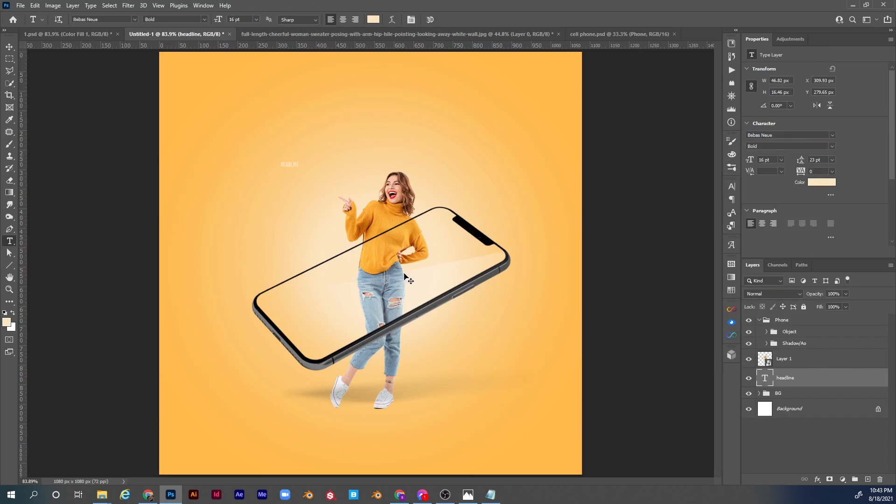
pyautogui.hotkey('ctrl', 't')
pyautogui.moveTo(301, 167); pyautogui.dragTo(518, 242)
pyautogui.press('Return')
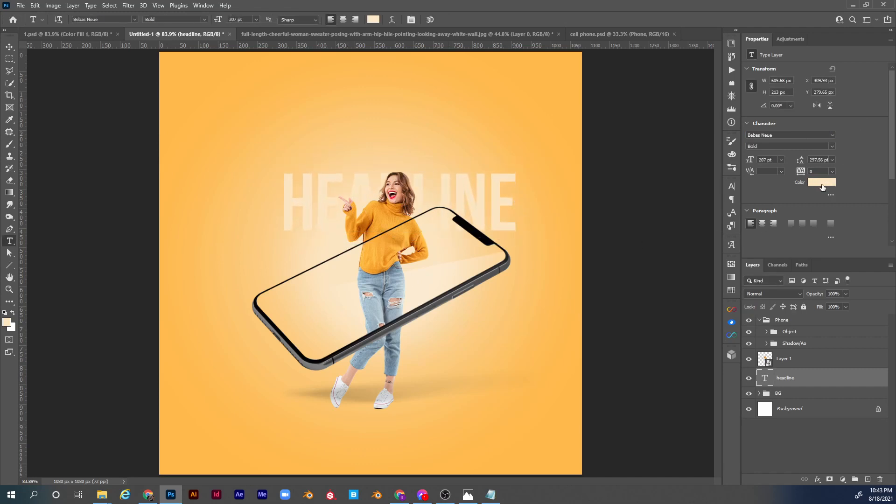
# Colour the headline white (ffffff) and move it up and left to about X 114 px, Y 205 px.
pyautogui.click(822, 186)
pyautogui.moveTo(459, 136); pyautogui.dragTo(445, 130)
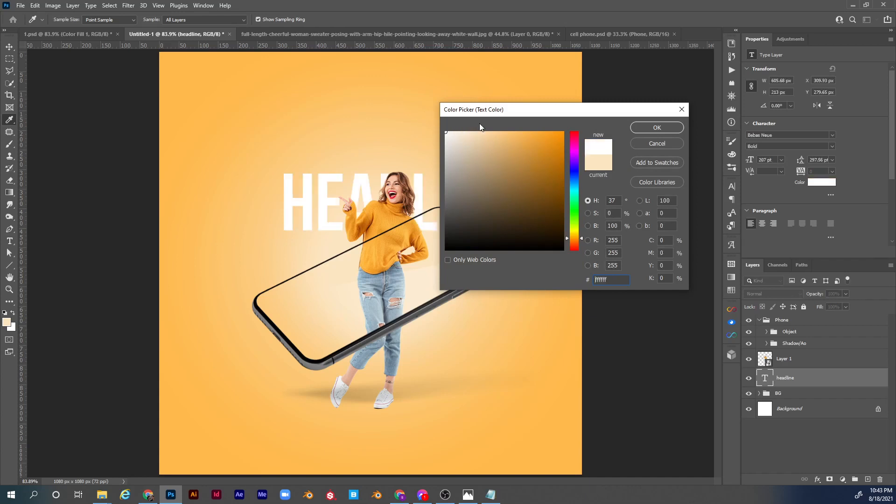
pyautogui.click(655, 126)
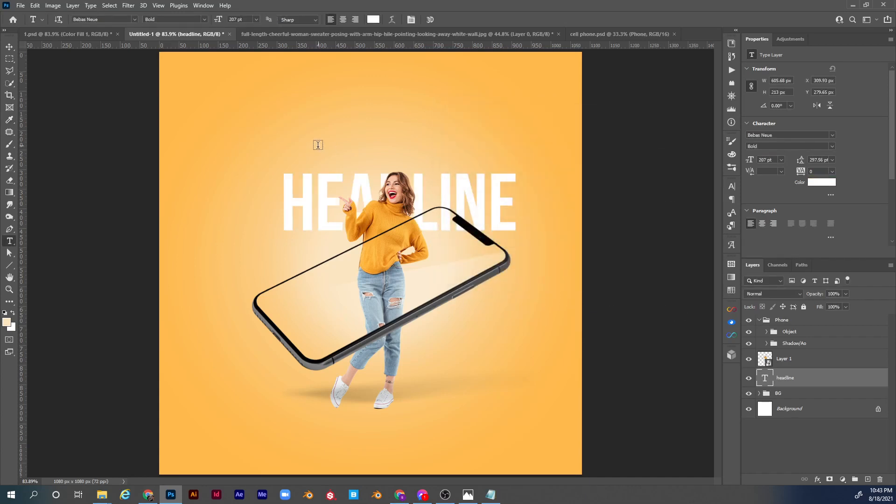
pyautogui.press('v')
pyautogui.moveTo(487, 203); pyautogui.dragTo(411, 174)
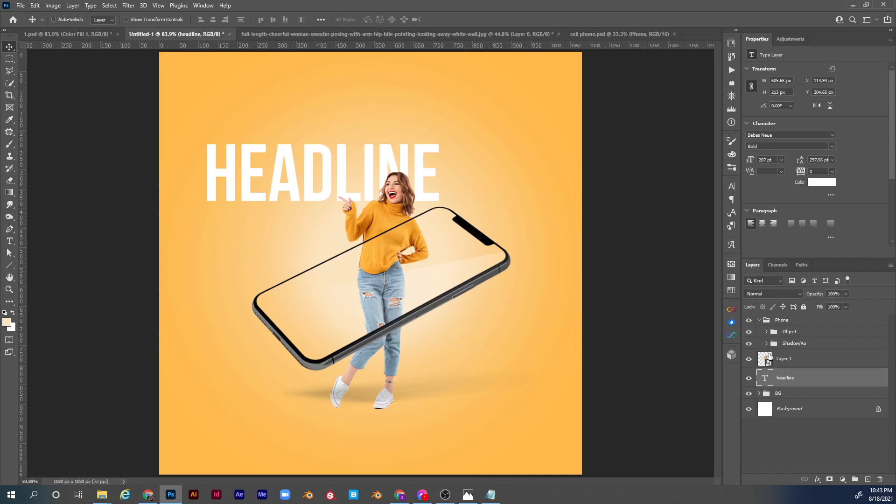
# Draw a straight line about 758 px long with the Line tool, extending the phone's lower-left edge past the canvas's left side.
pyautogui.click(11, 268)
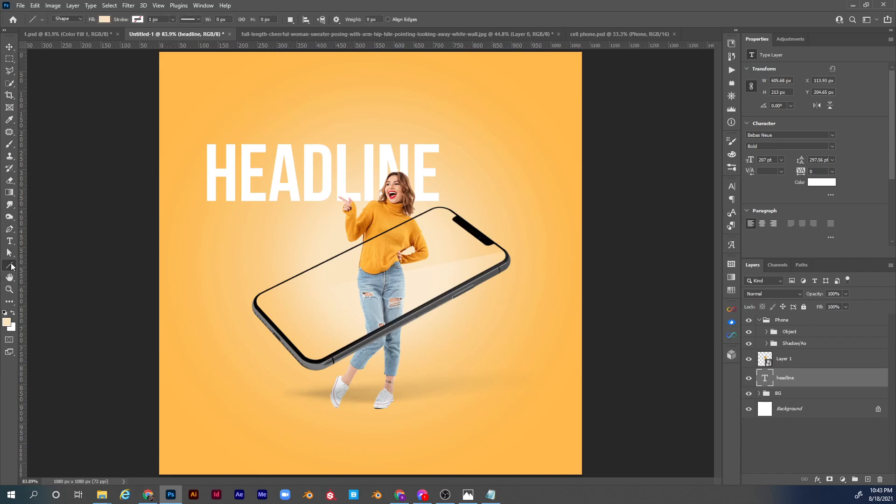
pyautogui.rightClick(11, 268)
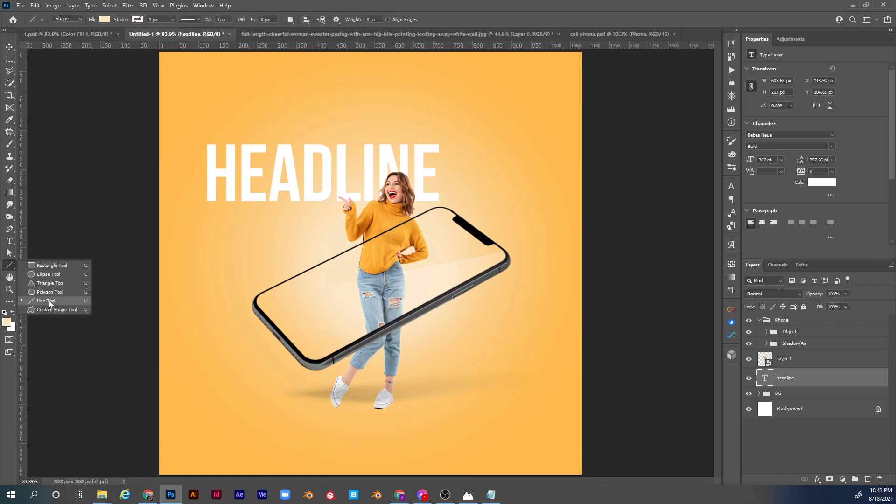
pyautogui.click(49, 300)
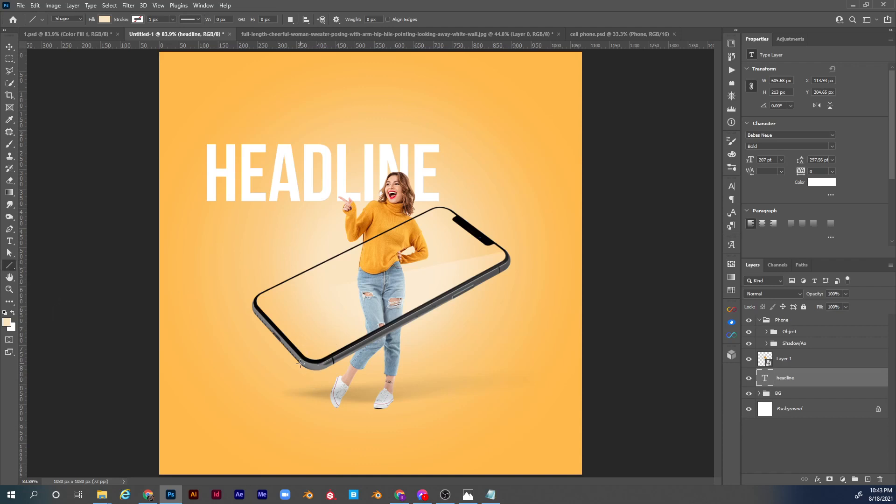
pyautogui.moveTo(300, 364); pyautogui.dragTo(102, 143)
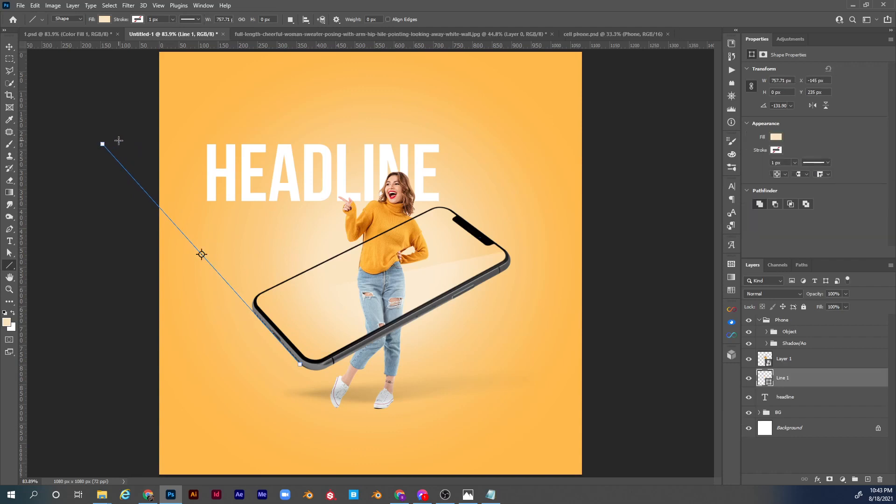
# Give the line no fill and a dark blue-grey stroke 5 px wide.
pyautogui.click(775, 137)
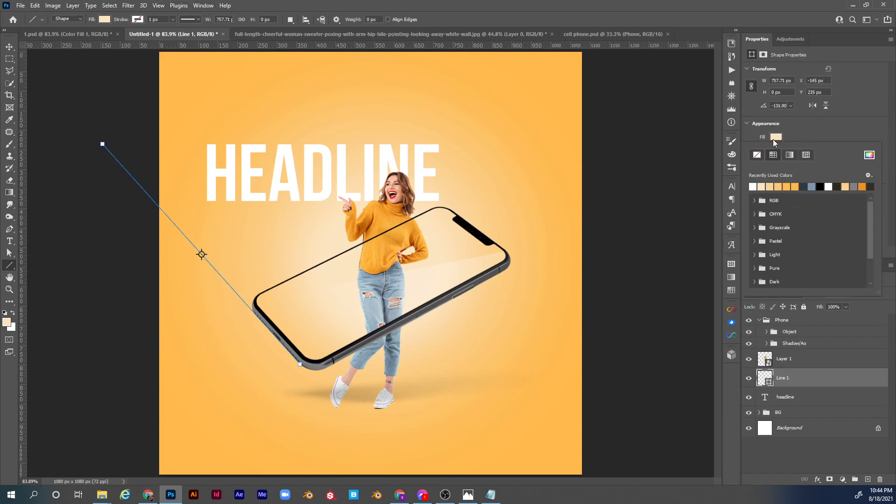
pyautogui.click(757, 155)
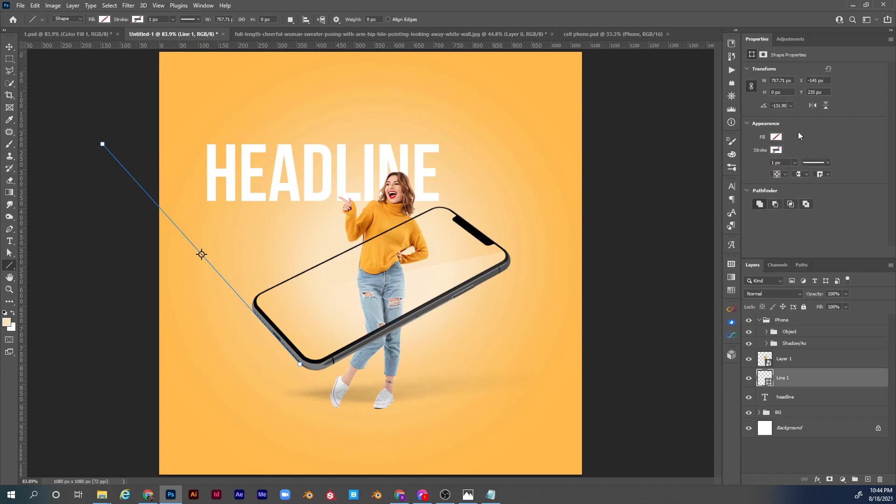
pyautogui.click(776, 150)
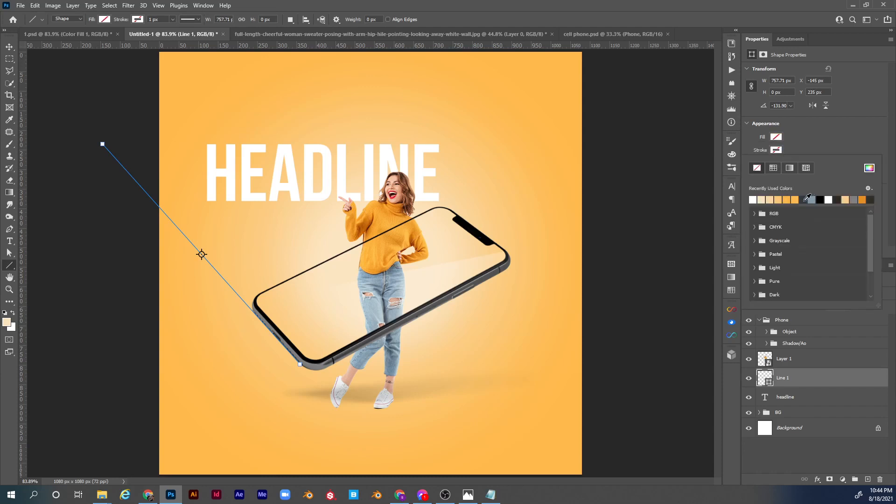
pyautogui.click(808, 199)
pyautogui.click(820, 143)
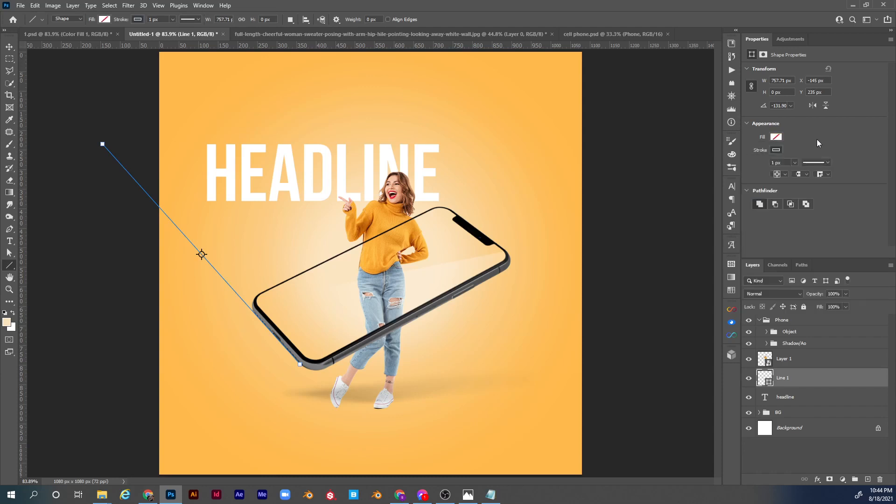
pyautogui.click(785, 164)
pyautogui.write('5')
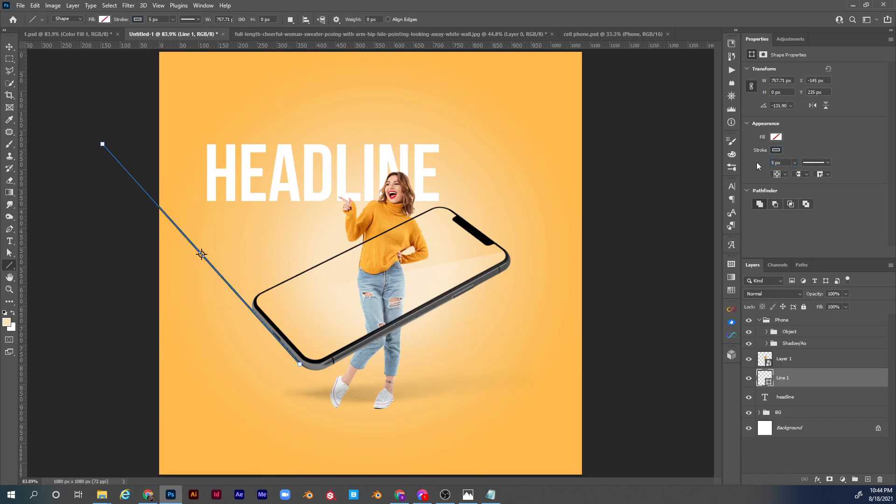
pyautogui.press('Return')
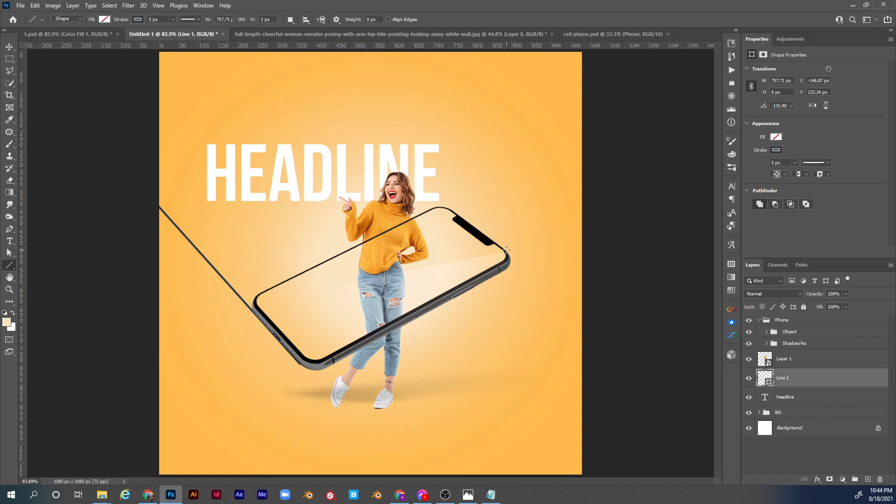
# Draw a second line about 798 px long, extending the phone's notch-side edge up and left across the headline.
pyautogui.moveTo(506, 252); pyautogui.dragTo(258, 61)
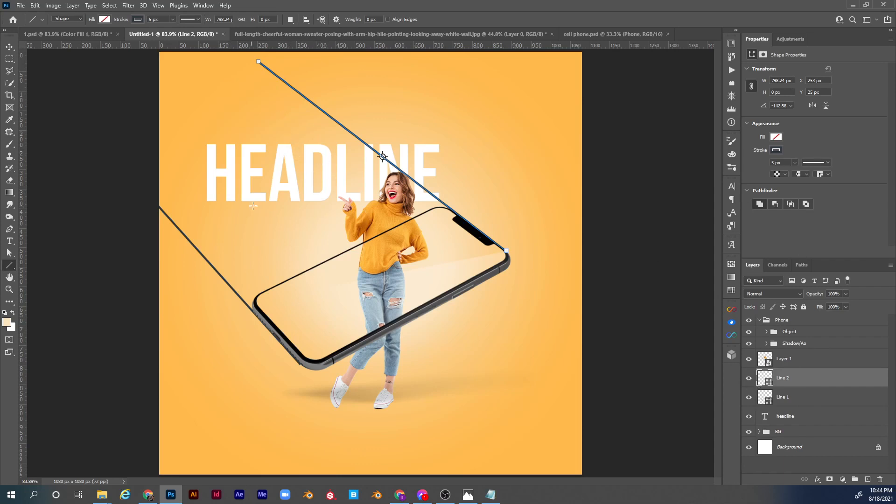
# Convert the headline text layer to a Smart Object.
pyautogui.click(776, 422)
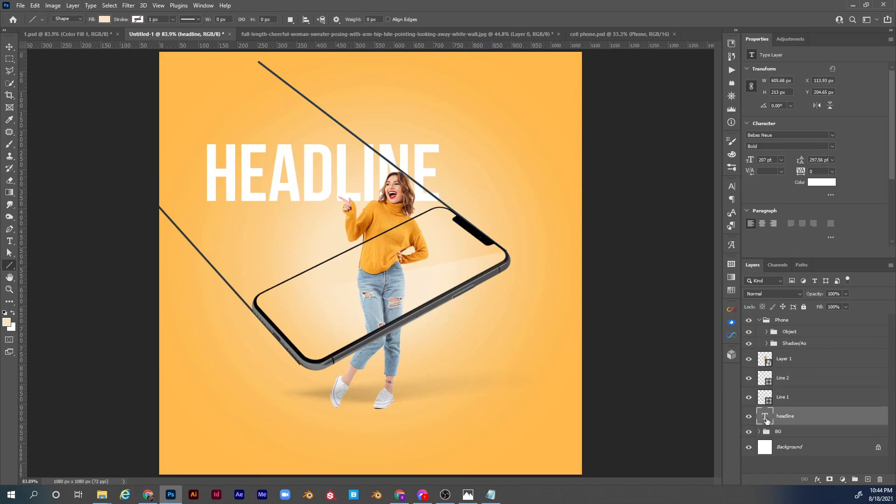
pyautogui.rightClick(829, 415)
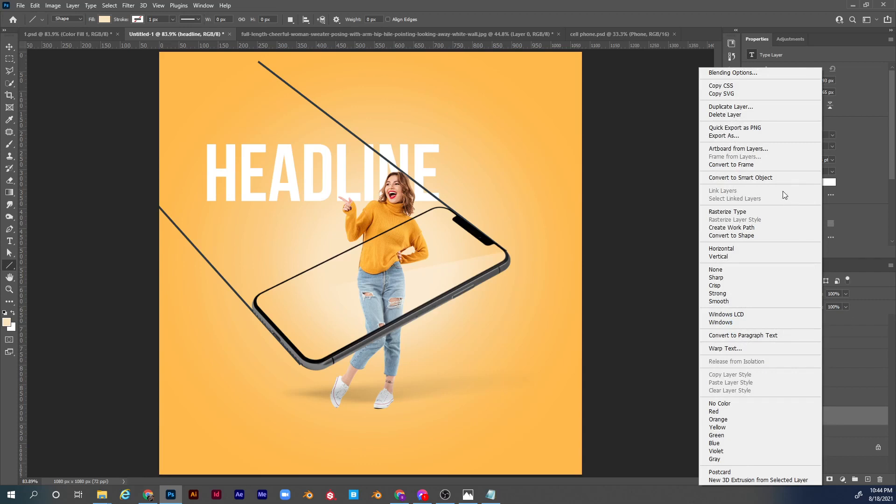
pyautogui.click(763, 177)
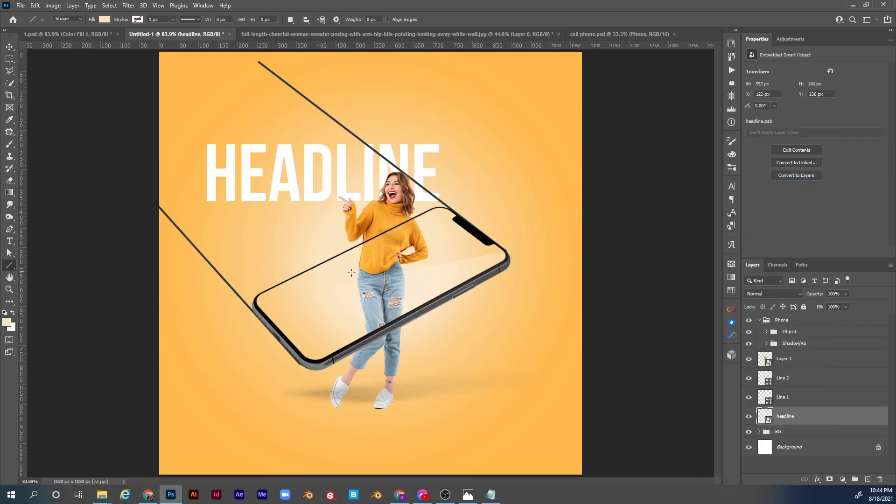
# Distort the headline to follow the phone's upper long edge, aligning its four corners with the two guide lines, about 614 x 342 px.
pyautogui.hotkey('ctrl', 't')
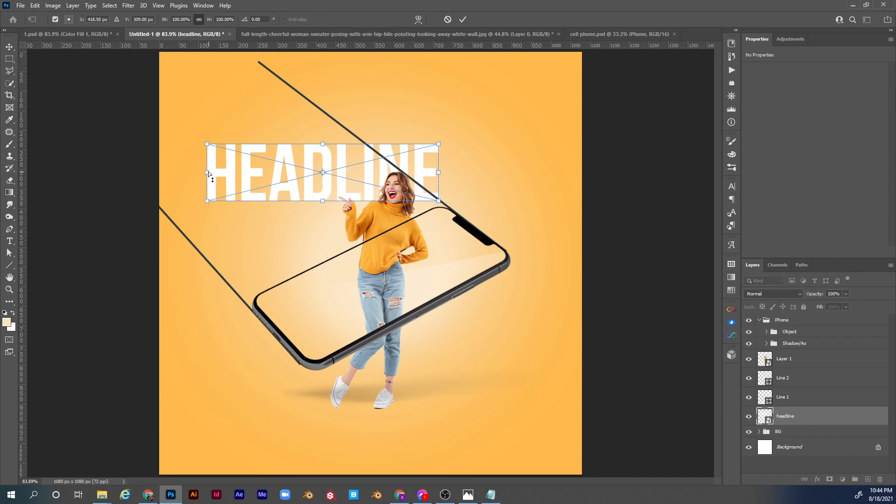
pyautogui.moveTo(206, 172); pyautogui.dragTo(243, 264)
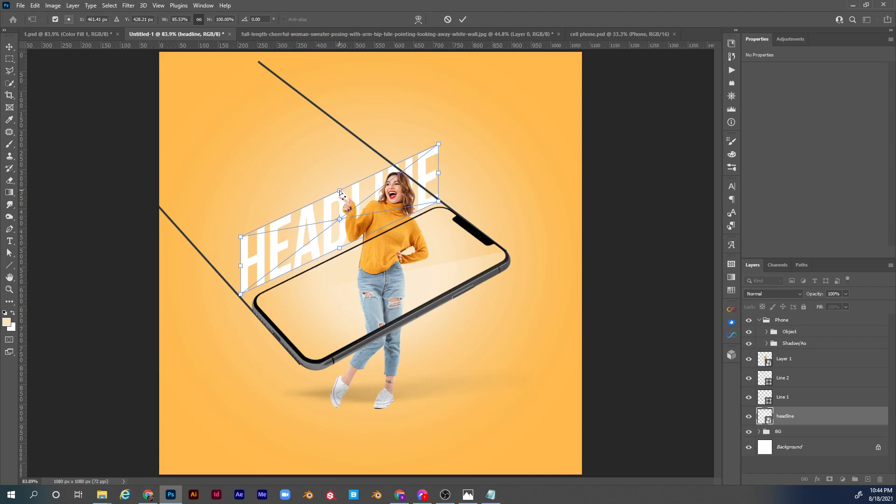
pyautogui.moveTo(341, 193); pyautogui.dragTo(294, 208)
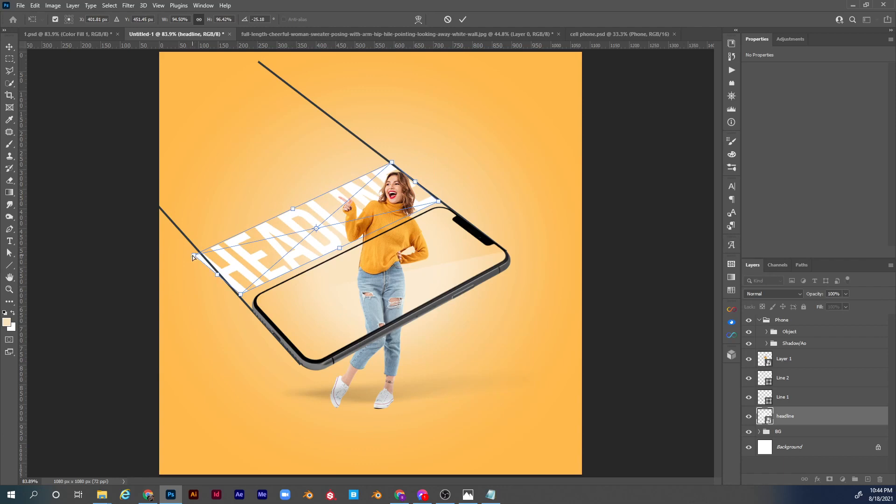
pyautogui.moveTo(194, 256); pyautogui.dragTo(199, 254)
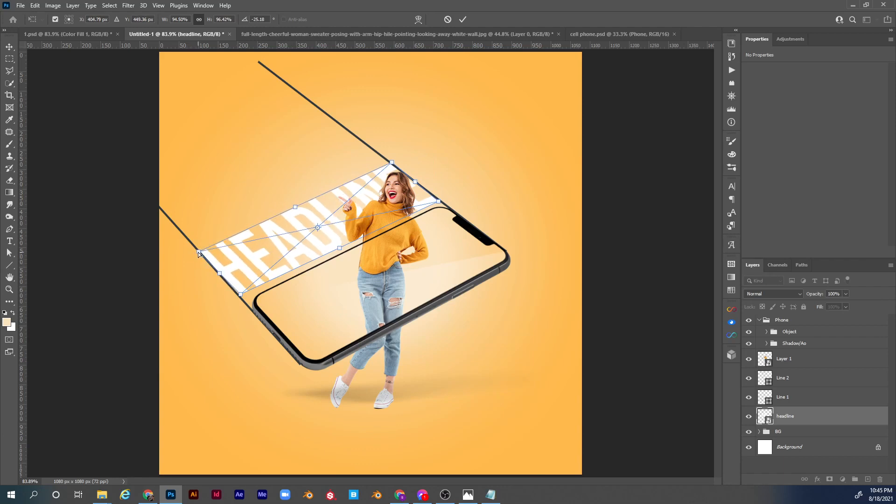
pyautogui.moveTo(240, 297); pyautogui.dragTo(238, 294)
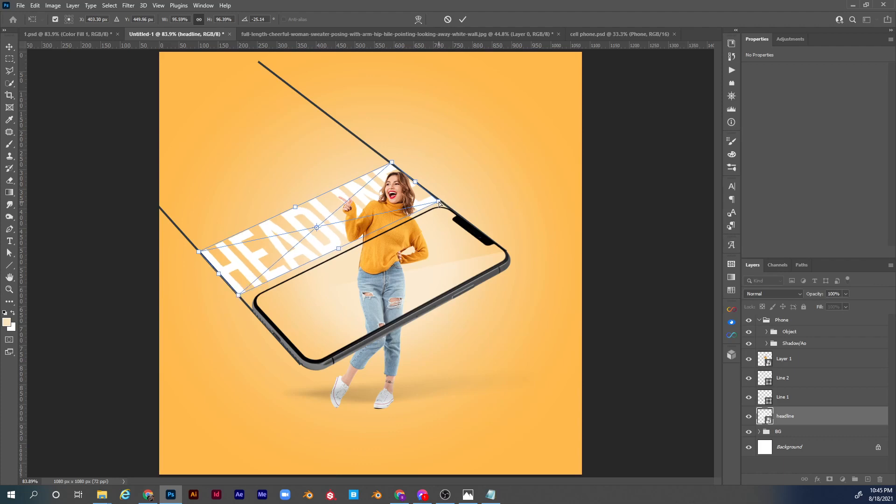
pyautogui.moveTo(438, 202); pyautogui.dragTo(438, 199)
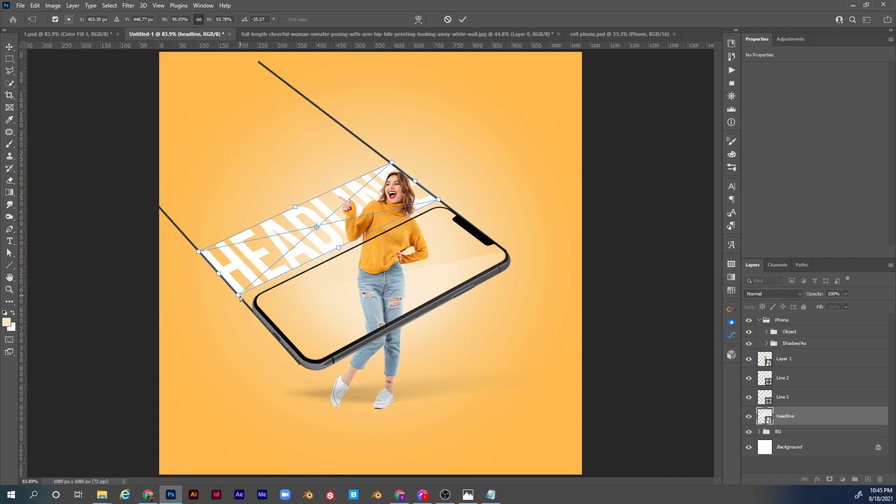
pyautogui.moveTo(240, 297); pyautogui.dragTo(241, 297)
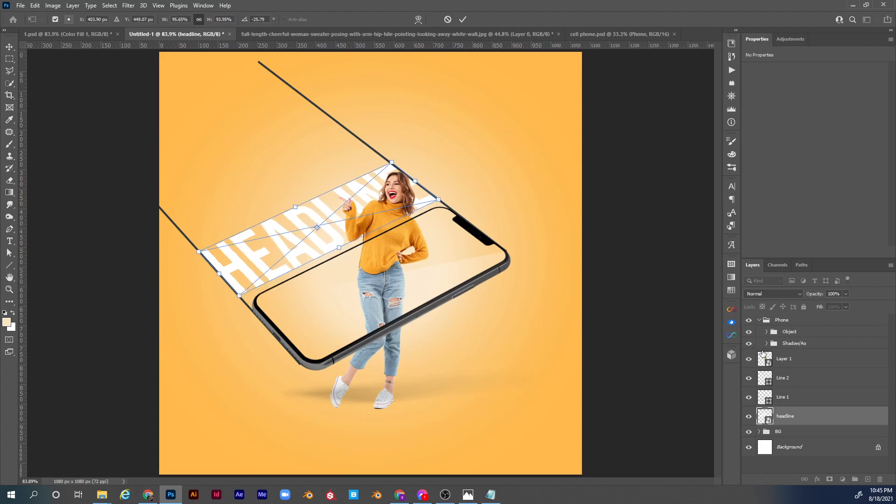
pyautogui.press('Return')
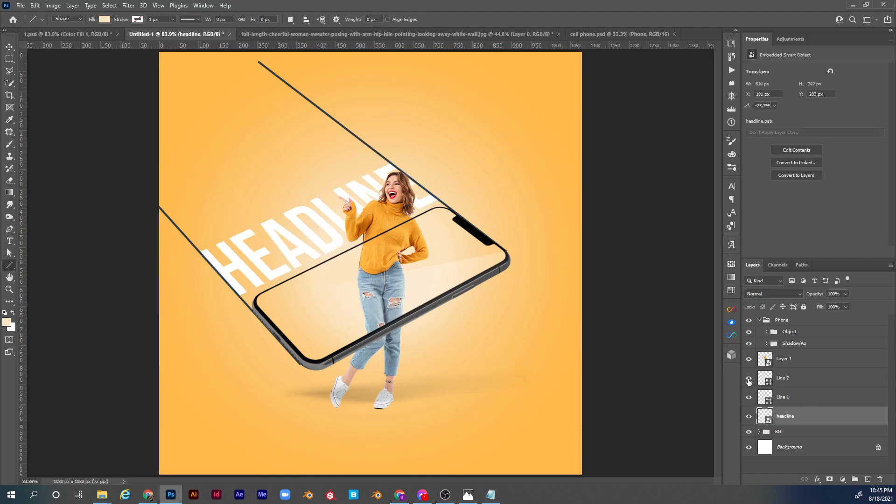
# Hide the Line 1 and Line 2 guides and skew the headline's upper edge slightly down and left, to about 621 x 339 px.
pyautogui.click(749, 379)
pyautogui.click(748, 396)
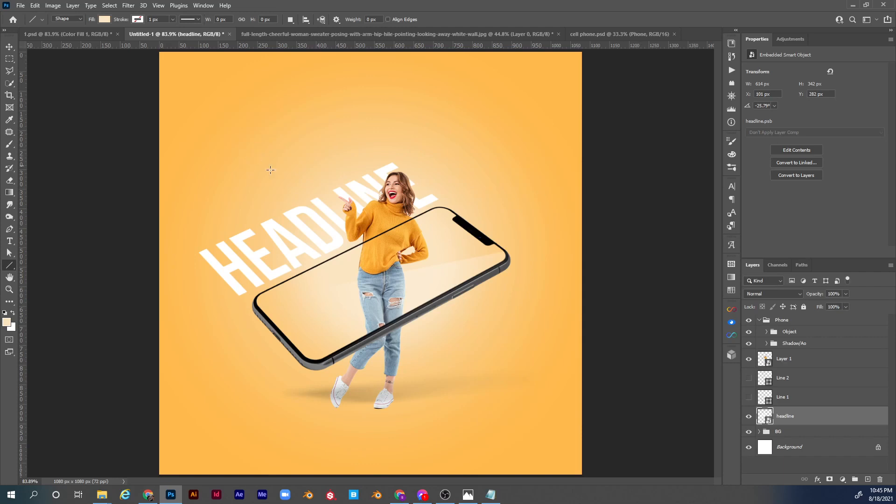
pyautogui.hotkey('ctrl', 't')
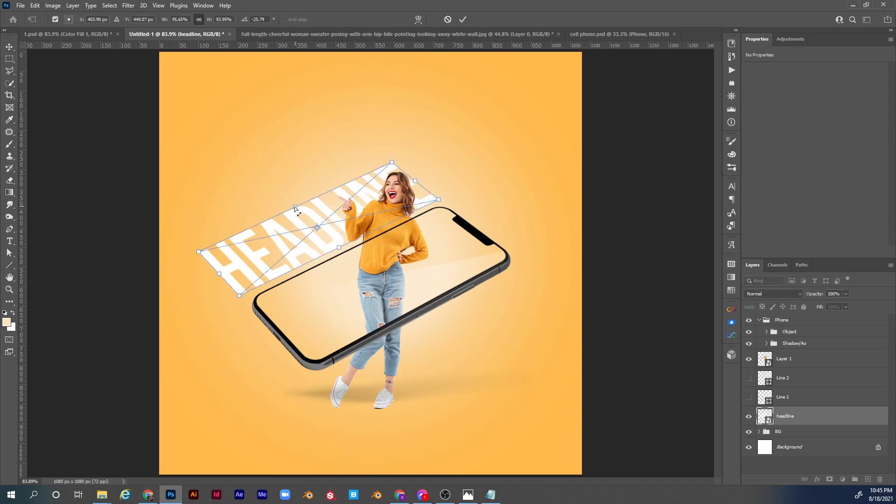
pyautogui.moveTo(295, 206); pyautogui.dragTo(292, 208)
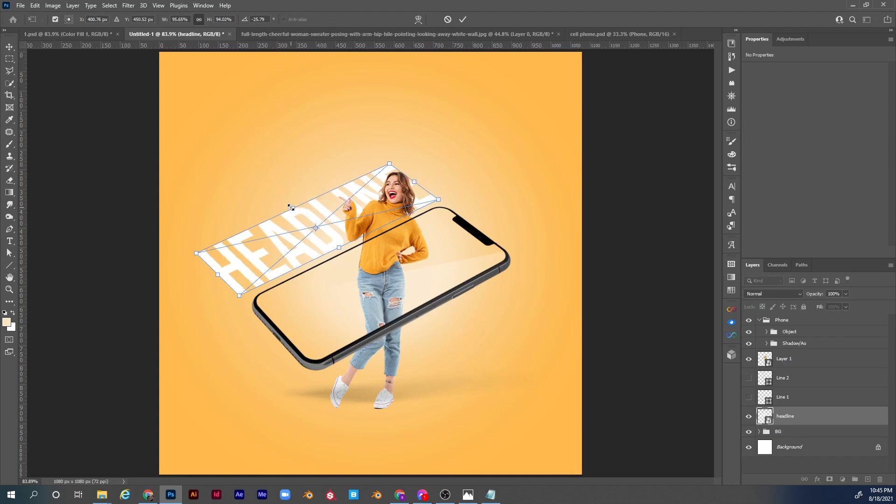
pyautogui.press('Return')
# Add a paragraph text box of lorem ipsum placeholder text above the headline, about 328 x 153 px.
pyautogui.press('u')
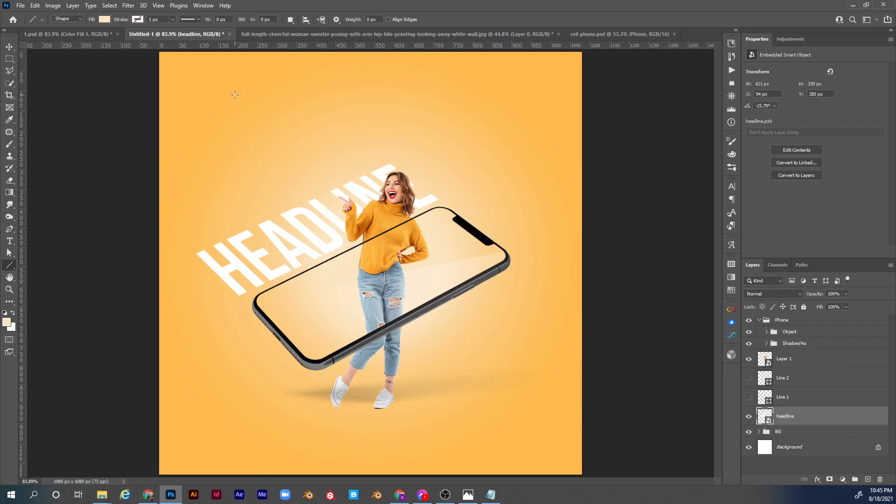
pyautogui.press('t')
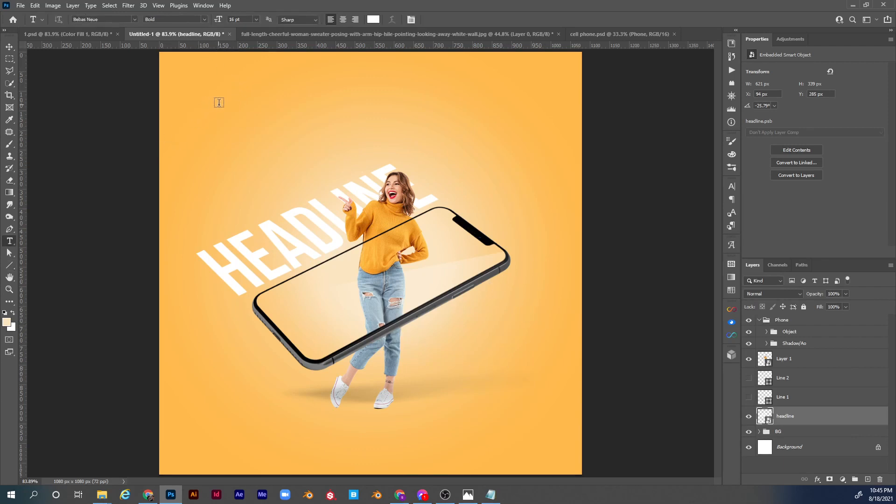
pyautogui.moveTo(207, 92); pyautogui.dragTo(353, 175)
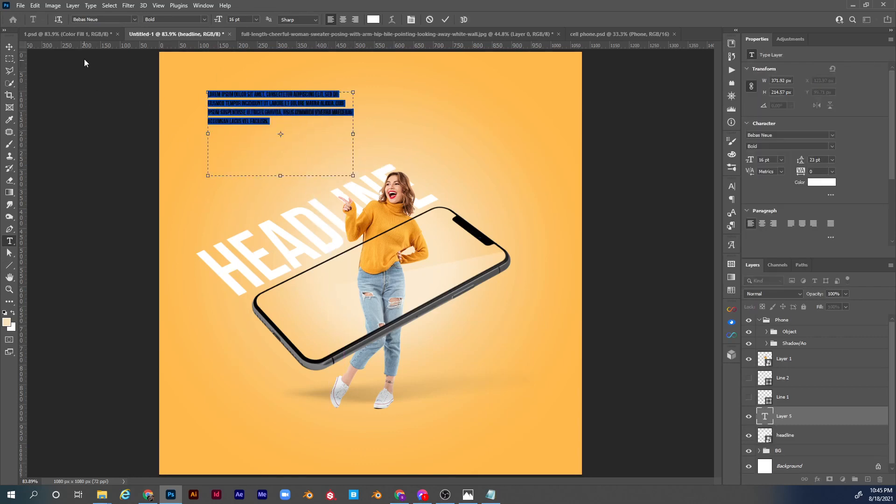
pyautogui.moveTo(353, 175); pyautogui.dragTo(335, 152)
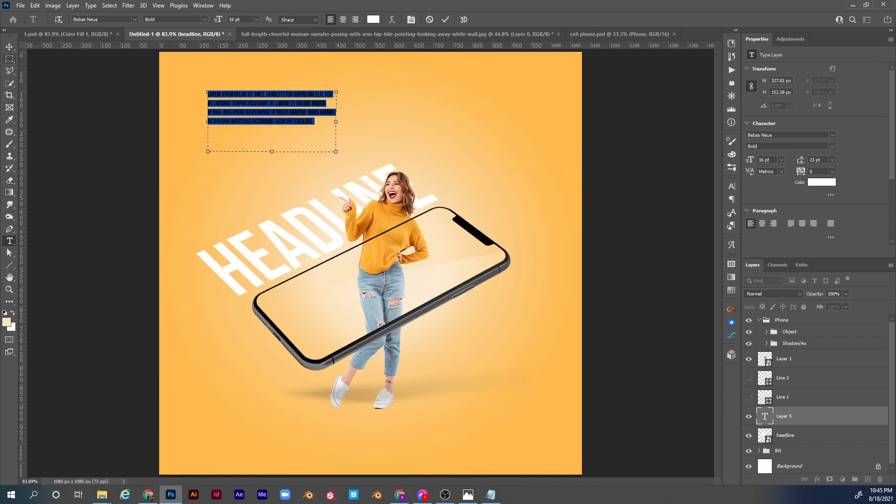
pyautogui.click(8, 47)
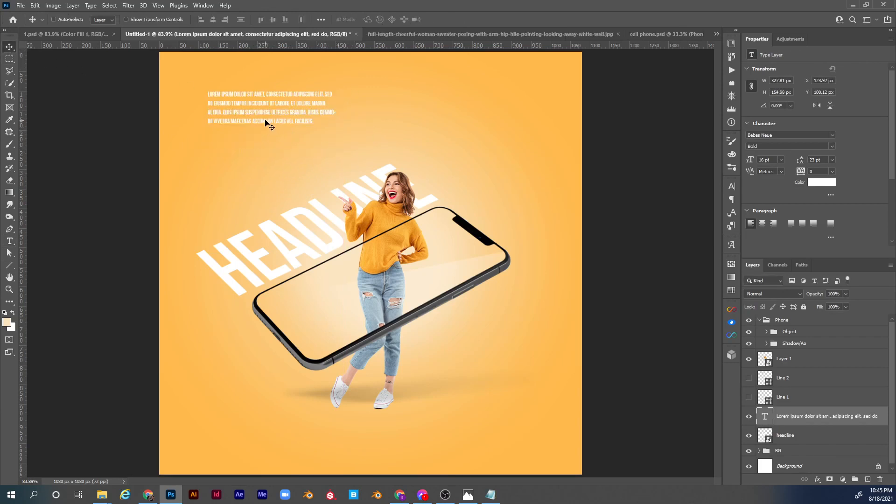
# Move the lorem ipsum paragraph beneath the phone's lower long edge and colour it dark grey #2d2d2d.
pyautogui.moveTo(278, 114); pyautogui.dragTo(484, 344)
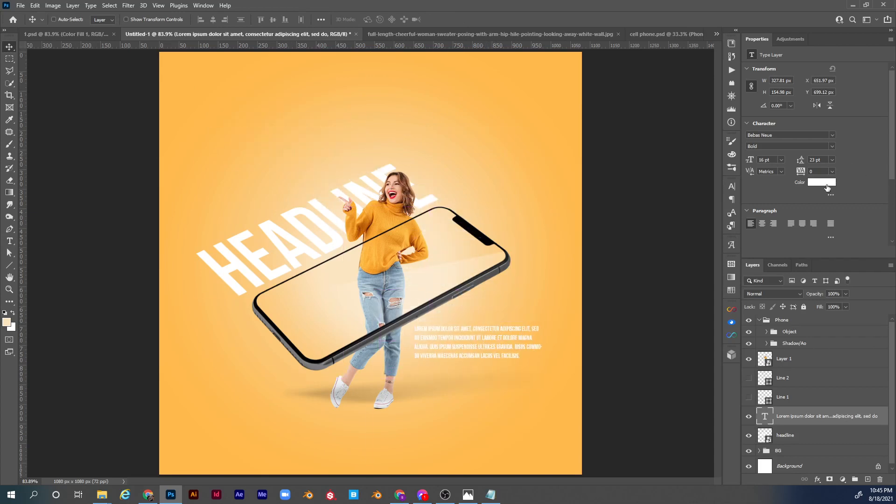
pyautogui.click(827, 187)
pyautogui.moveTo(456, 226); pyautogui.dragTo(445, 232)
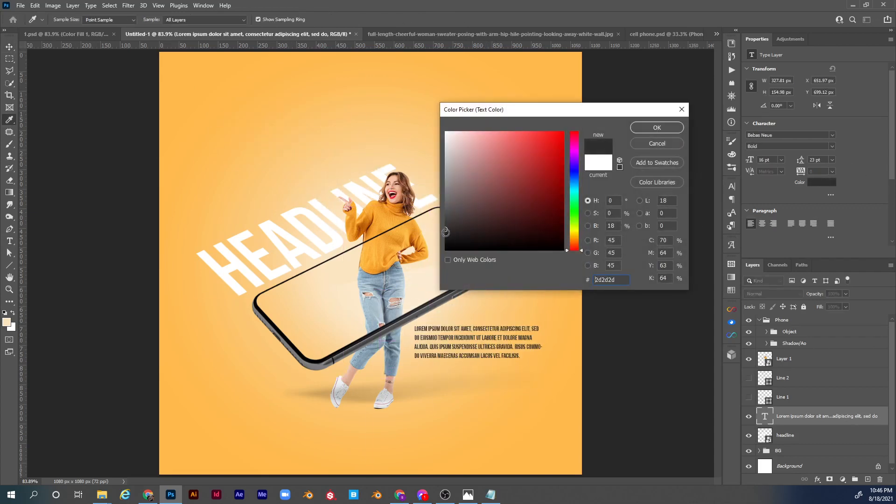
pyautogui.click(664, 130)
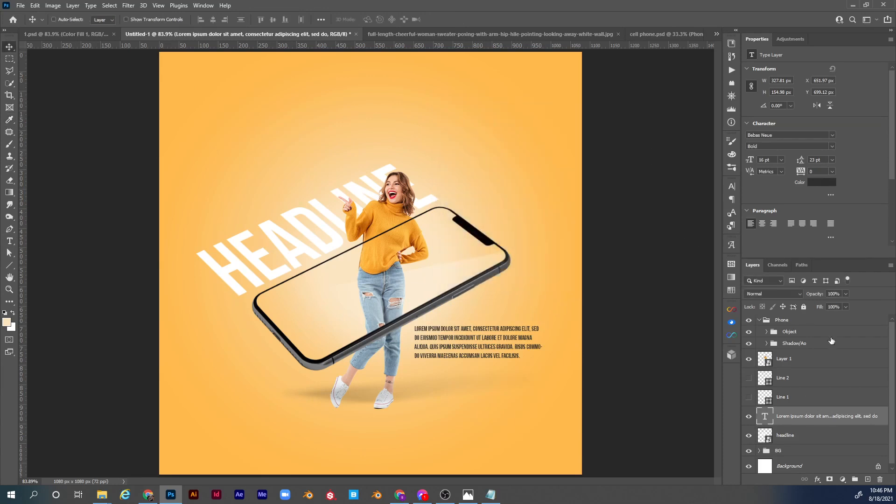
# Convert the paragraph to a Smart Object and skew it along the phone's lower long edge, about 290 x 206 px.
pyautogui.rightClick(832, 416)
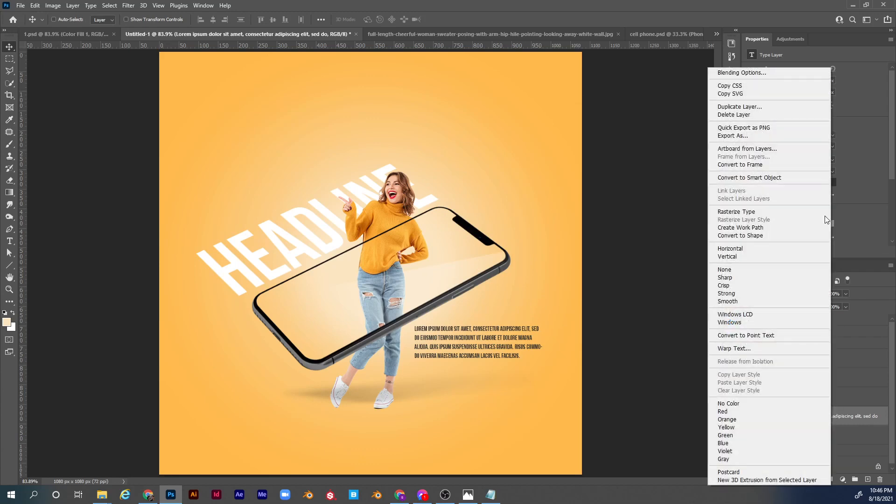
pyautogui.click(776, 177)
pyautogui.press('ctrl')
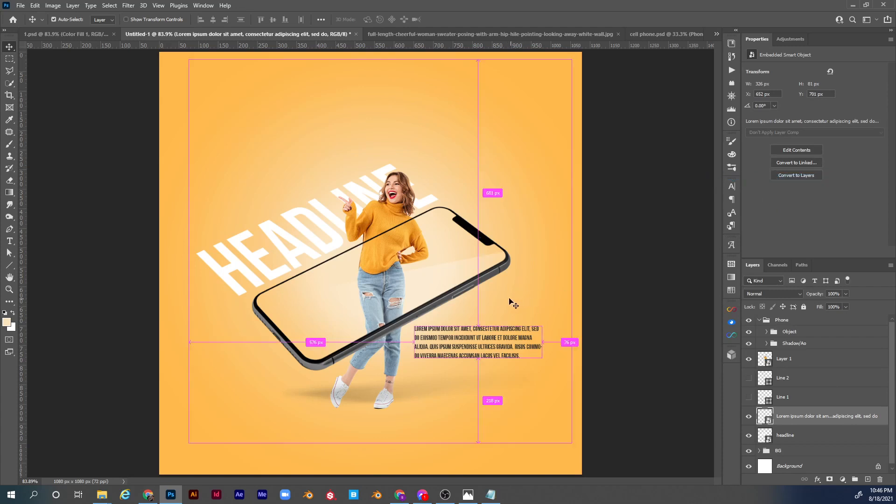
pyautogui.hotkey('ctrl', 't')
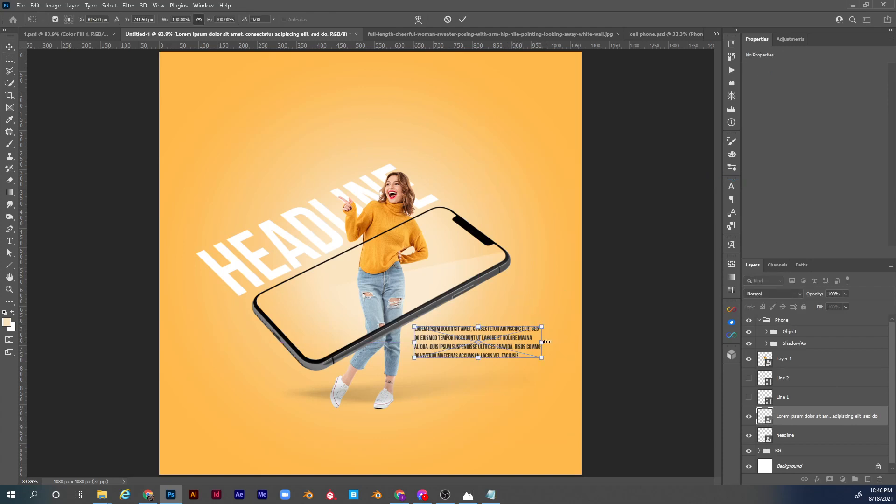
pyautogui.moveTo(539, 339); pyautogui.dragTo(506, 289)
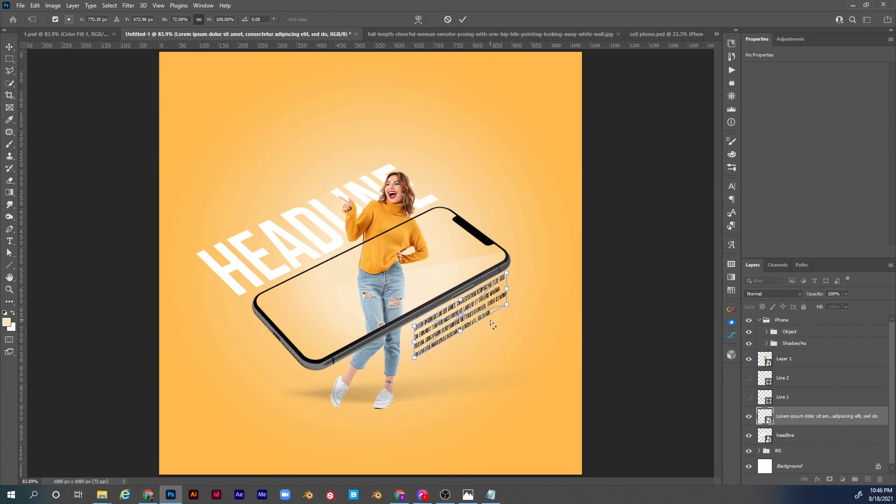
pyautogui.moveTo(460, 332); pyautogui.dragTo(497, 329)
pyautogui.press('Return')
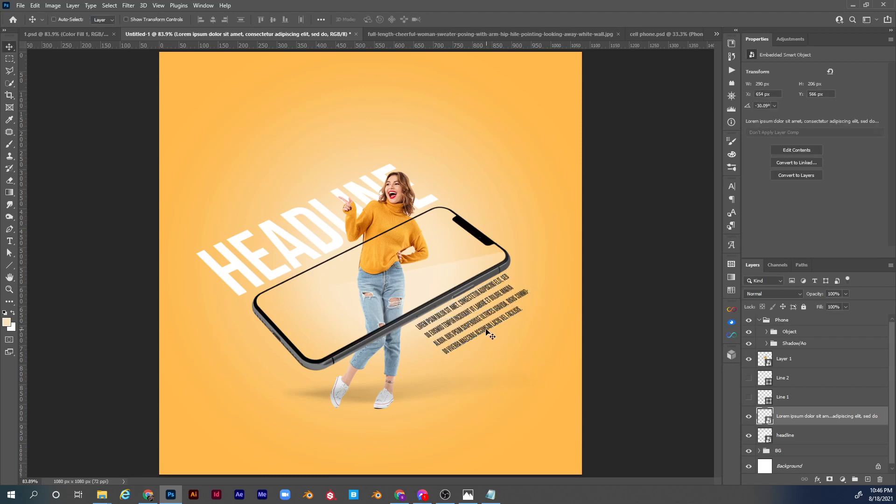
# Refine the paragraph's skew to about -28.61° and shift it slightly down and right, away from the phone.
pyautogui.hotkey('ctrl', 't')
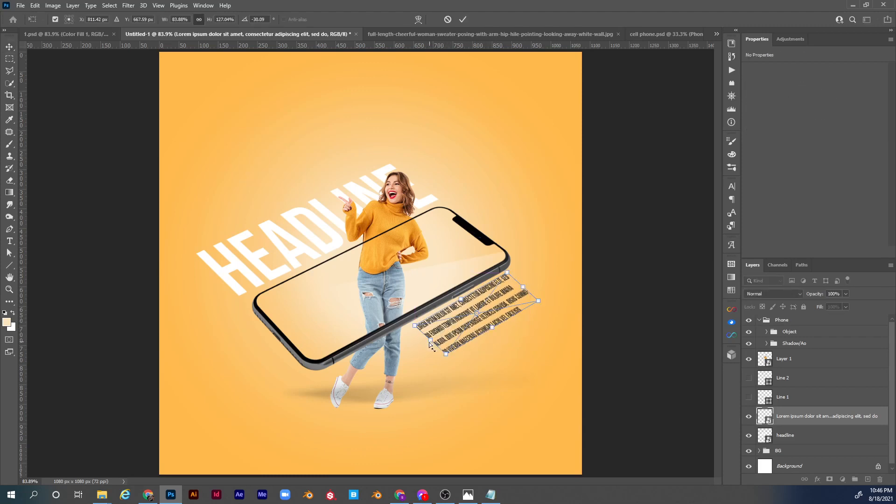
pyautogui.moveTo(428, 339); pyautogui.dragTo(428, 344)
pyautogui.press('Return')
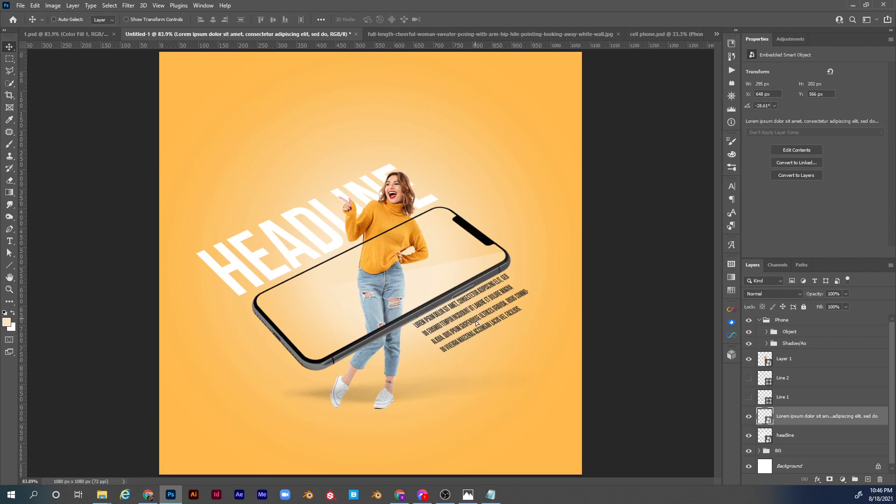
pyautogui.moveTo(475, 325); pyautogui.dragTo(476, 330)
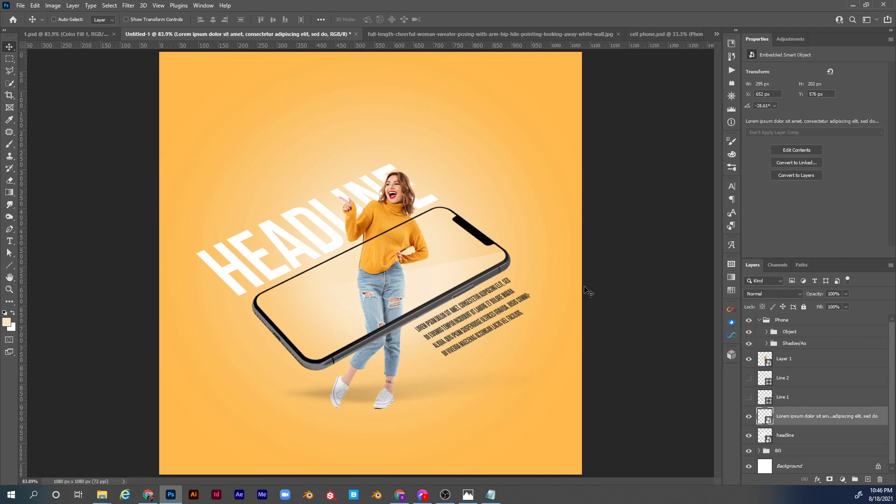
# Place 217-[Converted].jpg as an embedded image just above the BG group and scale it to about 73.73% to cover the canvas.
pyautogui.click(808, 449)
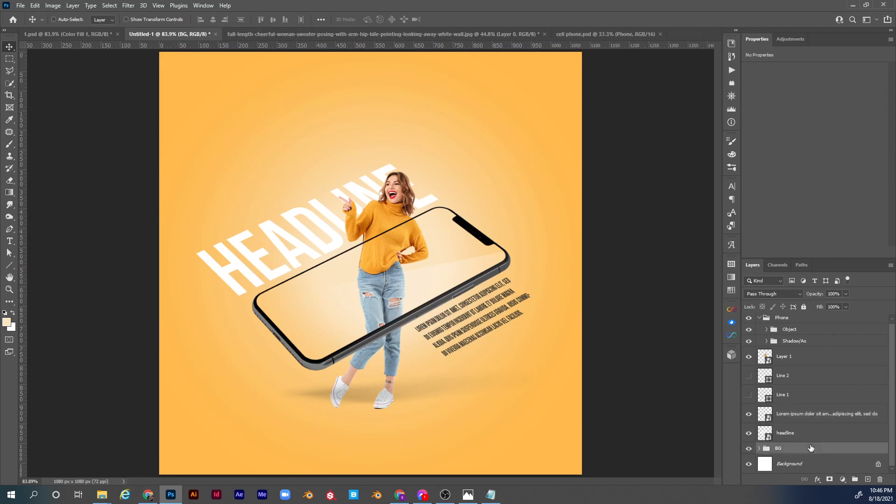
pyautogui.click(21, 6)
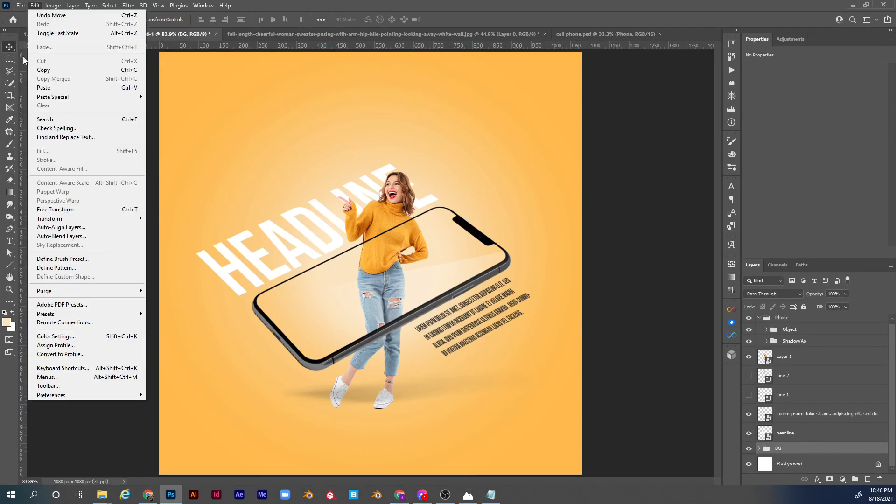
pyautogui.click(90, 208)
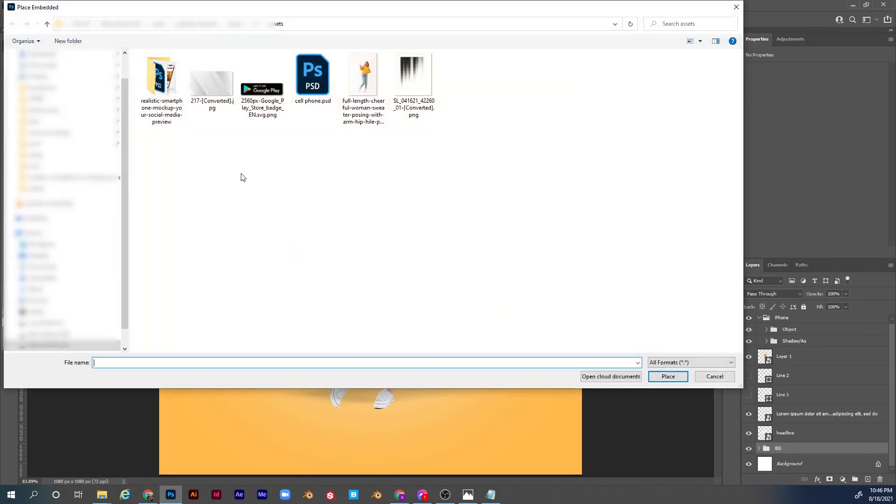
pyautogui.doubleClick(214, 86)
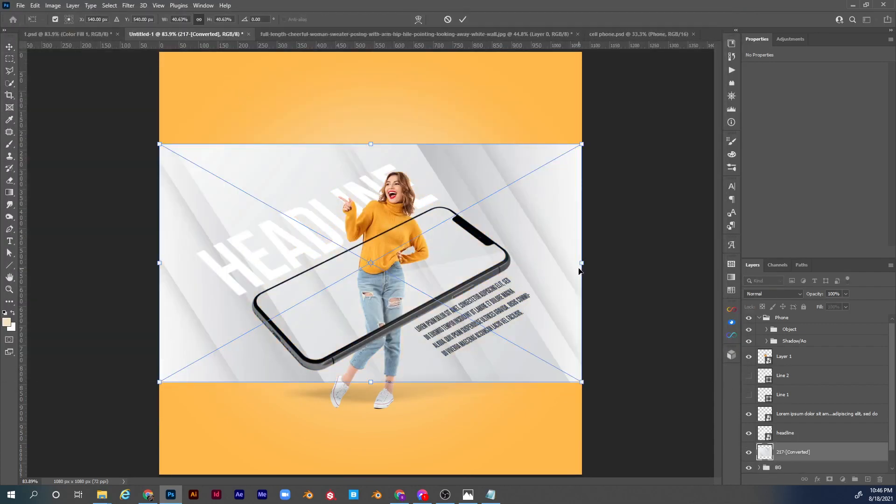
pyautogui.moveTo(581, 264); pyautogui.dragTo(753, 253)
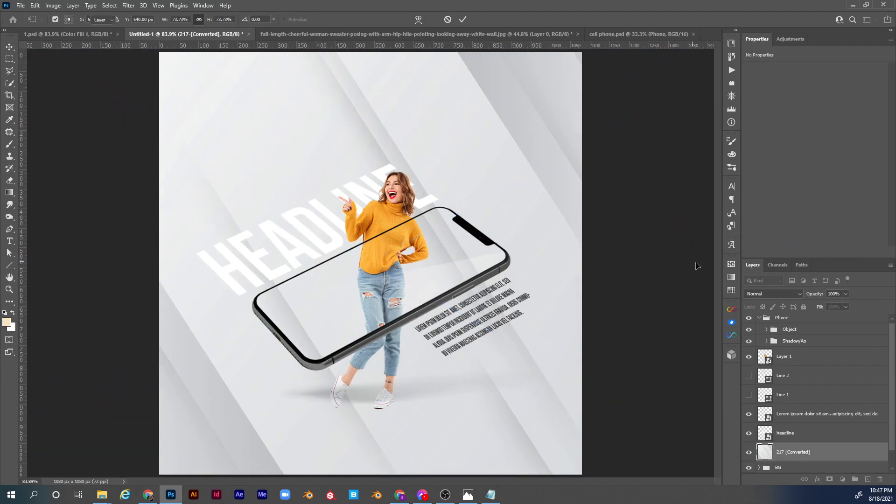
pyautogui.press('Return')
# Set the blend mode of the 217-[Converted] layer to Soft Light.
pyautogui.click(781, 291)
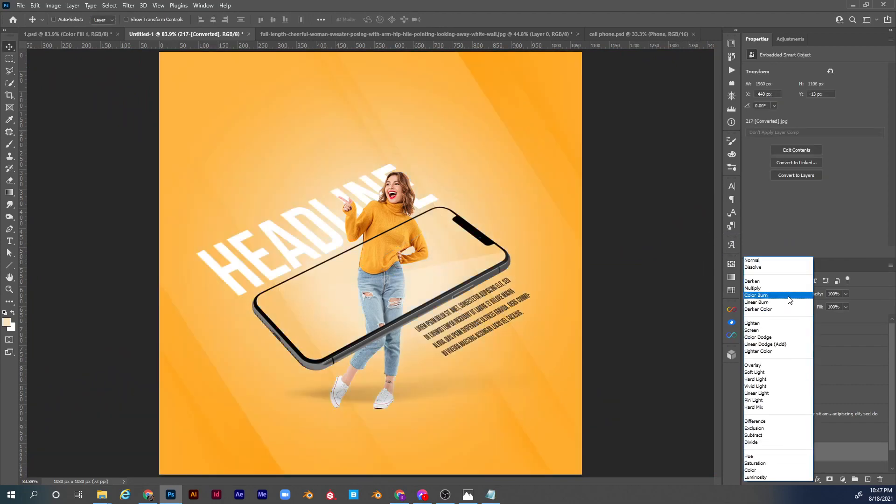
pyautogui.click(771, 376)
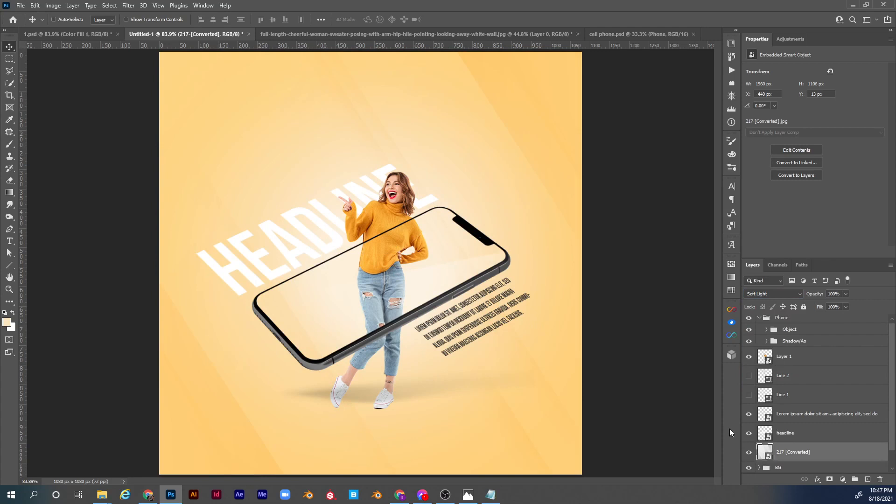
pyautogui.press('i')
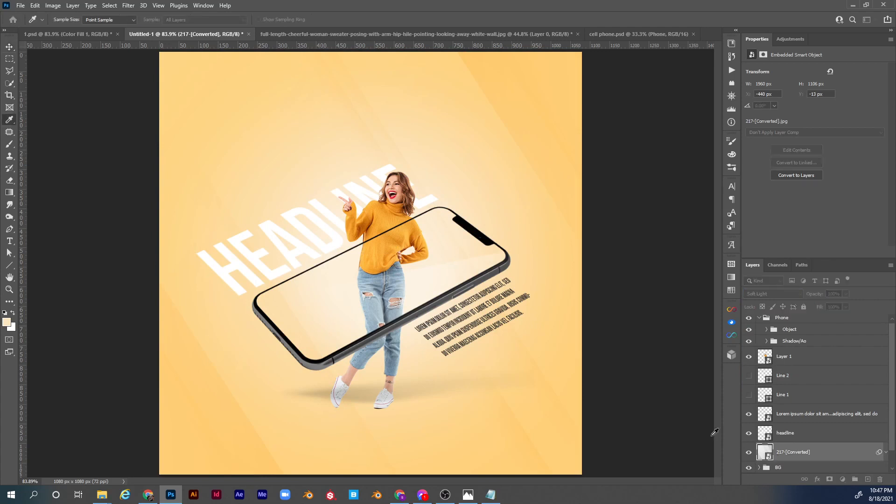
# Strengthen the contrast of the 217-[Converted] texture with Levels by raising the input black point, and undo its accidental shift.
pyautogui.hotkey('ctrl', 'l')
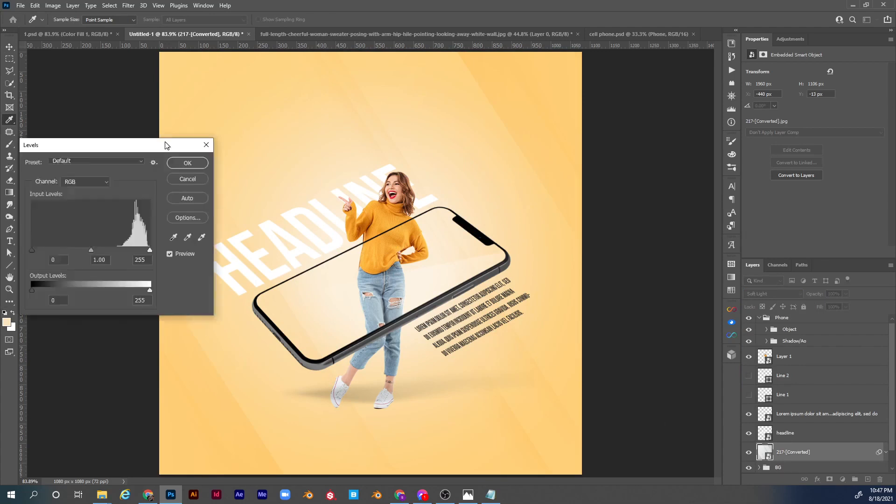
pyautogui.moveTo(146, 143); pyautogui.dragTo(593, 113)
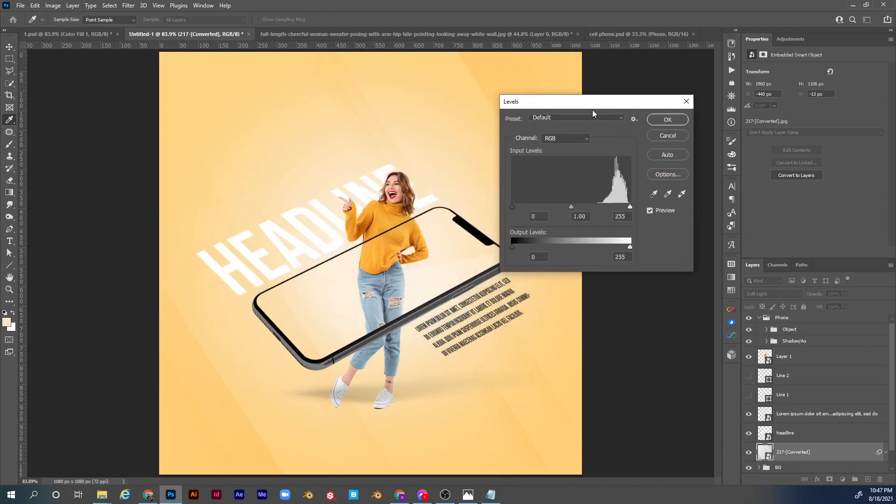
pyautogui.moveTo(512, 207); pyautogui.dragTo(573, 207)
pyautogui.moveTo(565, 108); pyautogui.dragTo(583, 157)
pyautogui.click(689, 174)
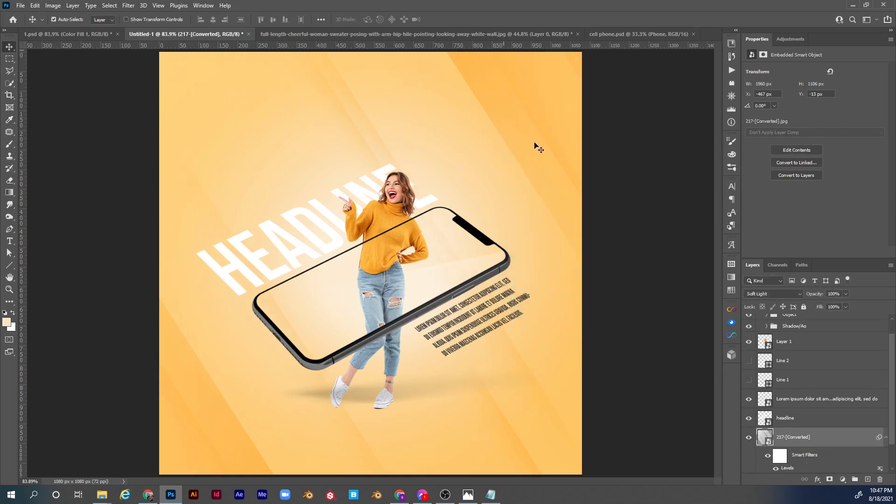
pyautogui.hotkey('ctrl', 'z')
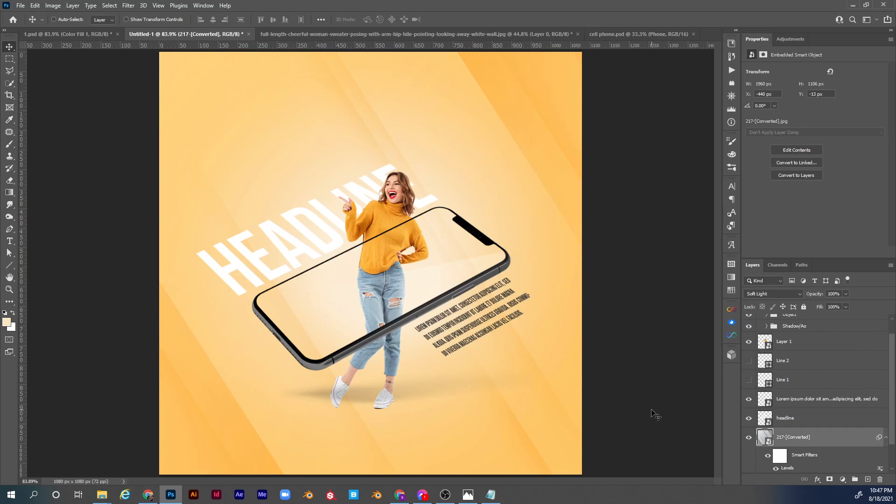
# Add a mask to the 217-[Converted] layer and fade the texture around the woman and phone with a 500 px black brush at 20% opacity.
pyautogui.click(830, 480)
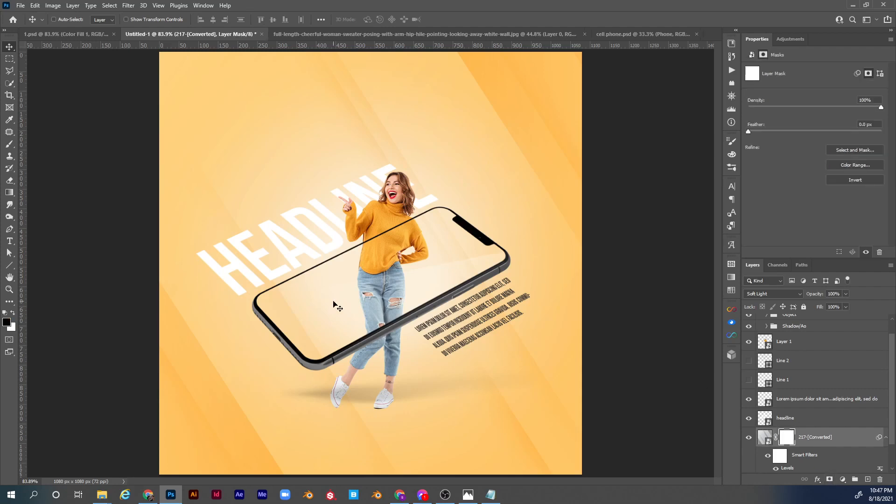
pyautogui.press('d')
pyautogui.press('b')
pyautogui.press('2')
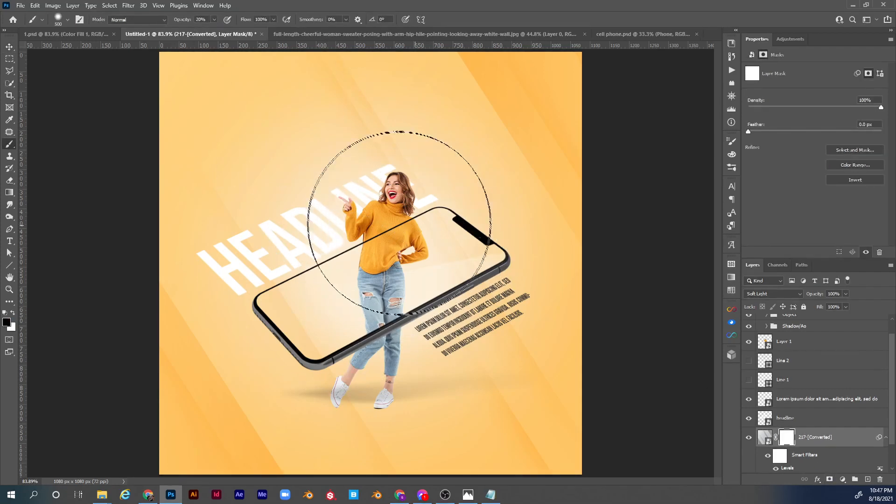
pyautogui.click(406, 216)
pyautogui.click(409, 214)
pyautogui.click(409, 215)
pyautogui.click(440, 323)
pyautogui.click(329, 326)
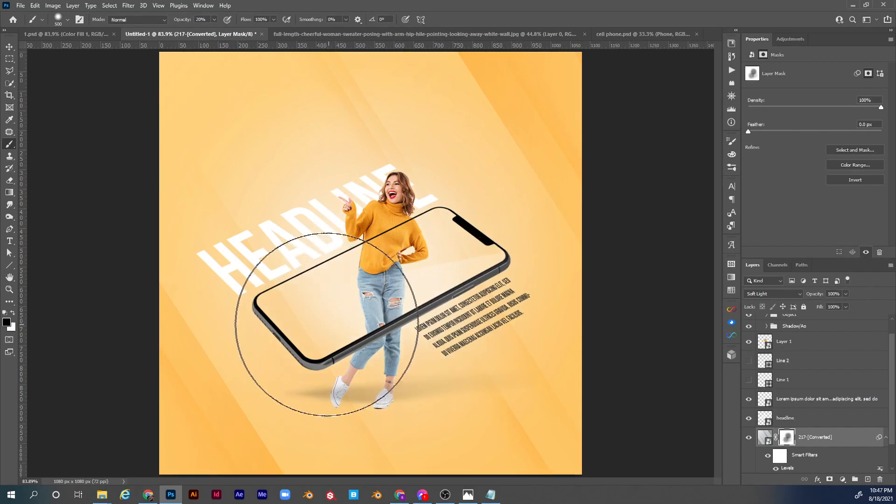
pyautogui.click(311, 295)
pyautogui.click(285, 262)
pyautogui.click(288, 257)
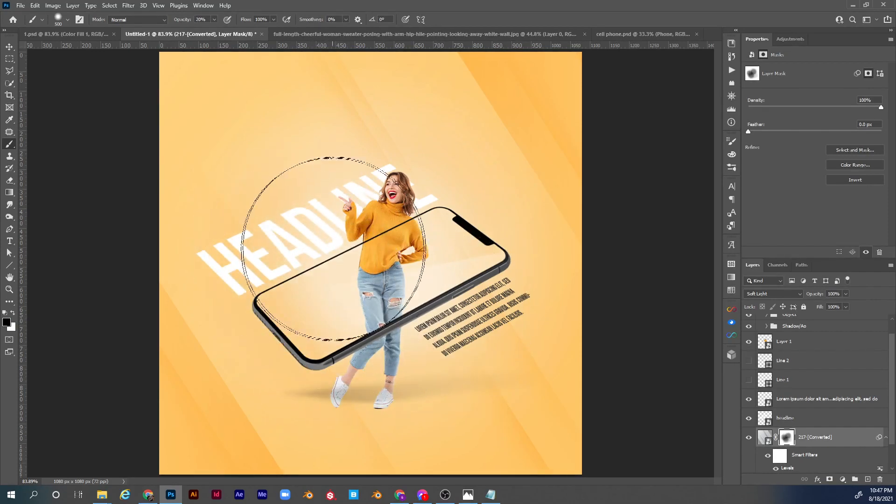
pyautogui.click(428, 235)
pyautogui.click(462, 256)
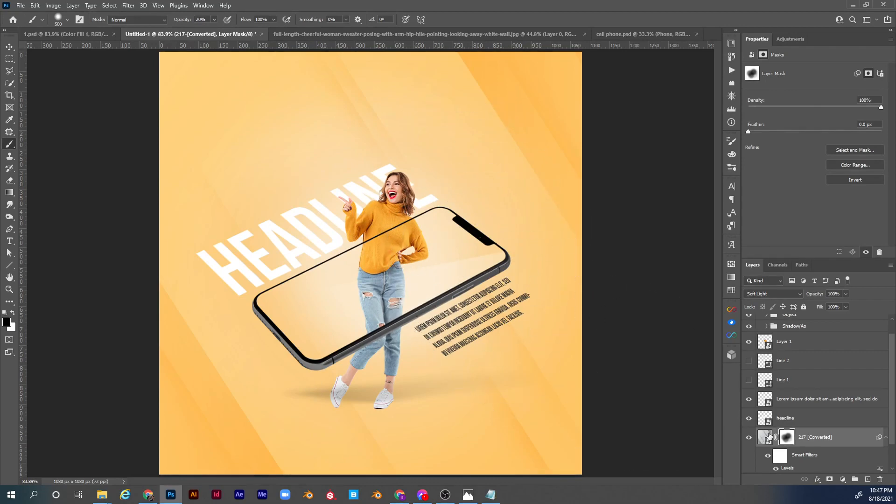
# Place SL_041621_42260_01-[Converted].png as an embedded image, scaled to 48.29% and rotated -32.73°, in the canvas's upper-left corner.
pyautogui.click(21, 5)
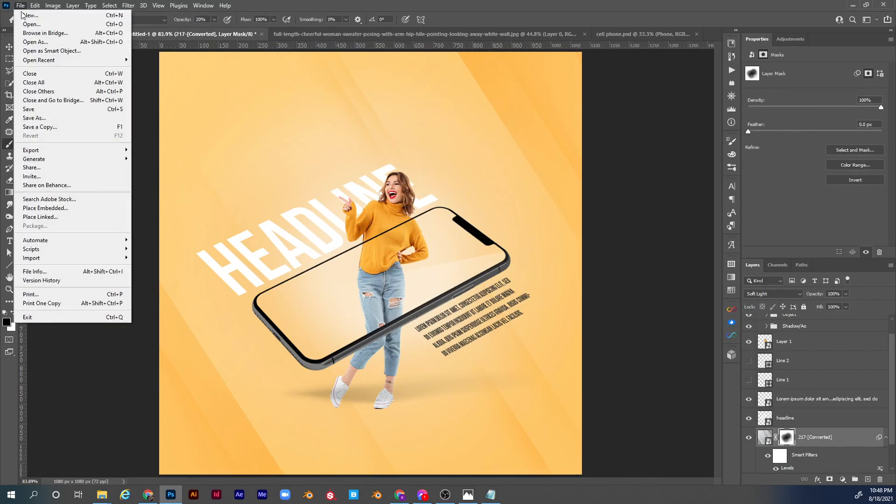
pyautogui.click(42, 207)
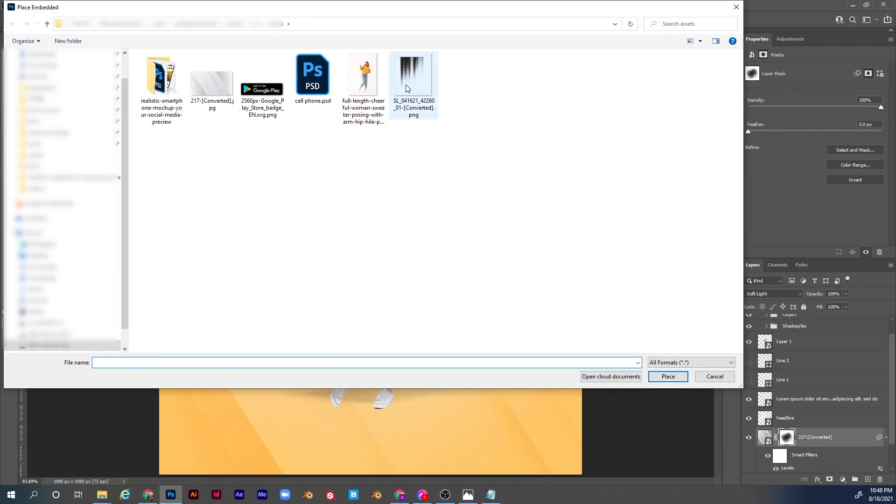
pyautogui.doubleClick(413, 94)
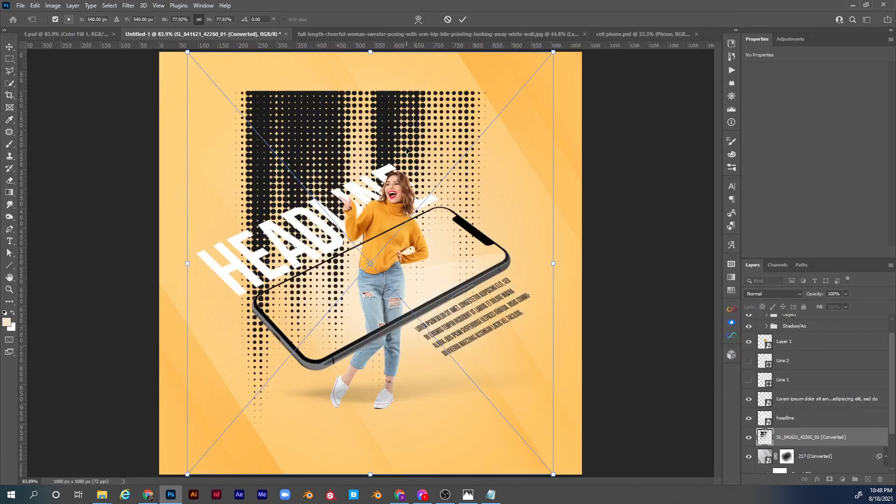
pyautogui.moveTo(555, 264); pyautogui.dragTo(453, 204)
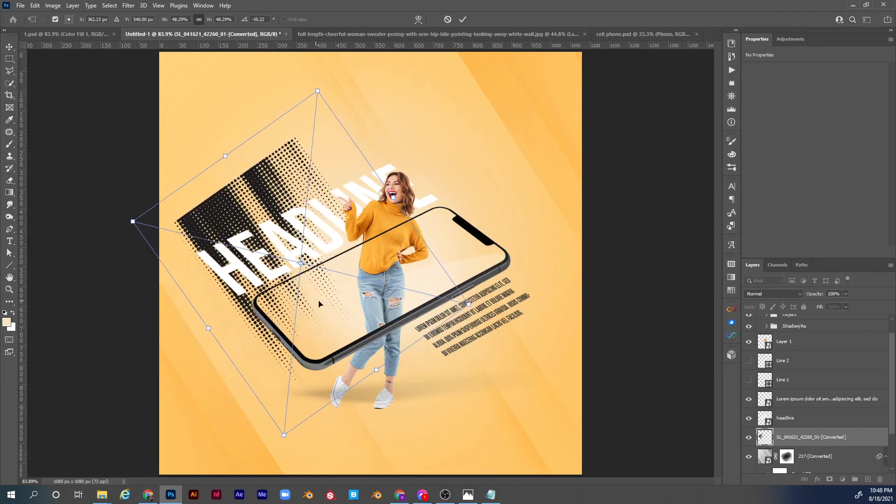
pyautogui.moveTo(320, 305); pyautogui.dragTo(289, 340)
pyautogui.moveTo(477, 332); pyautogui.dragTo(490, 331)
pyautogui.moveTo(293, 365); pyautogui.dragTo(252, 172)
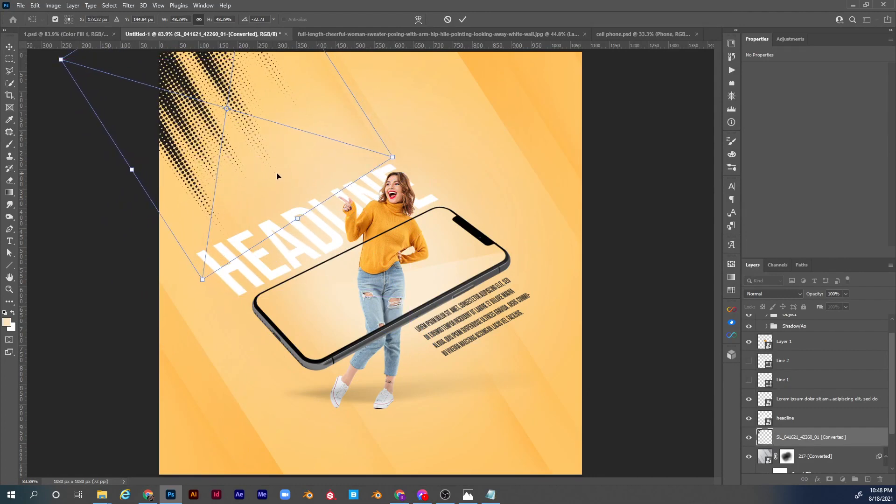
pyautogui.press('Return')
pyautogui.press('b')
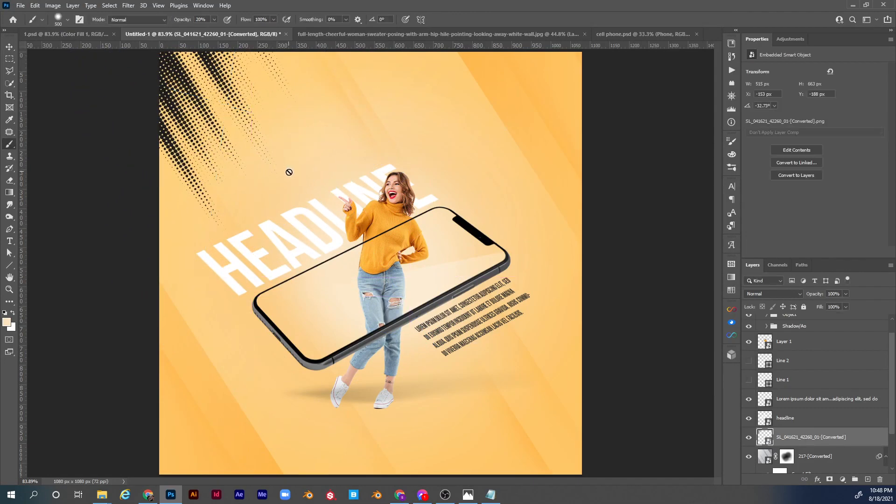
pyautogui.press('v')
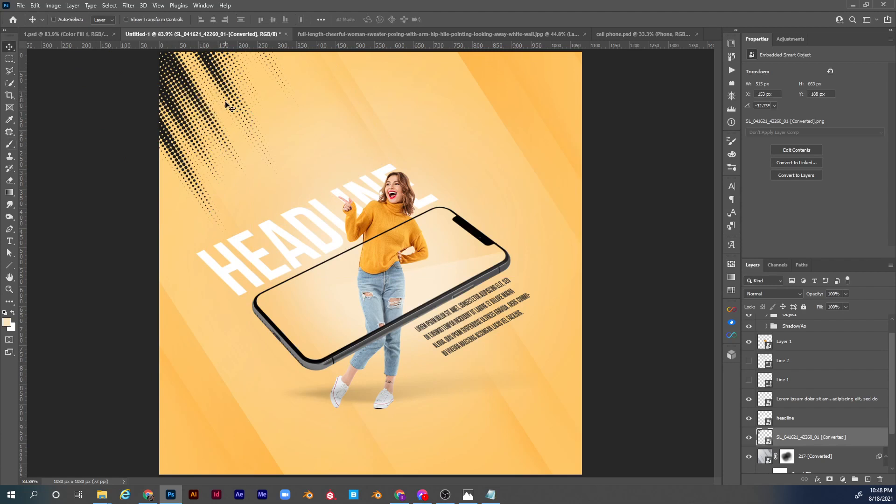
# Invert the halftone image's colours and set its blend mode to Soft Light.
pyautogui.press('ctrl')
pyautogui.hotkey('ctrl', 'i')
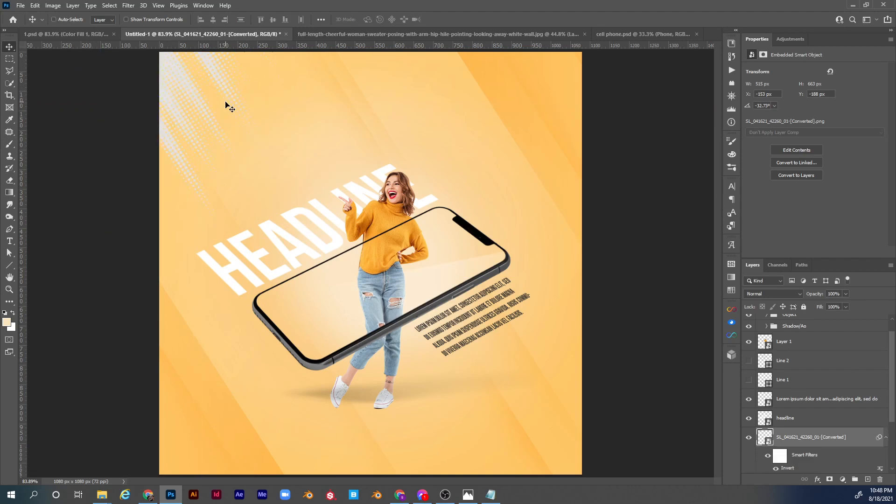
pyautogui.click(783, 293)
pyautogui.click(766, 372)
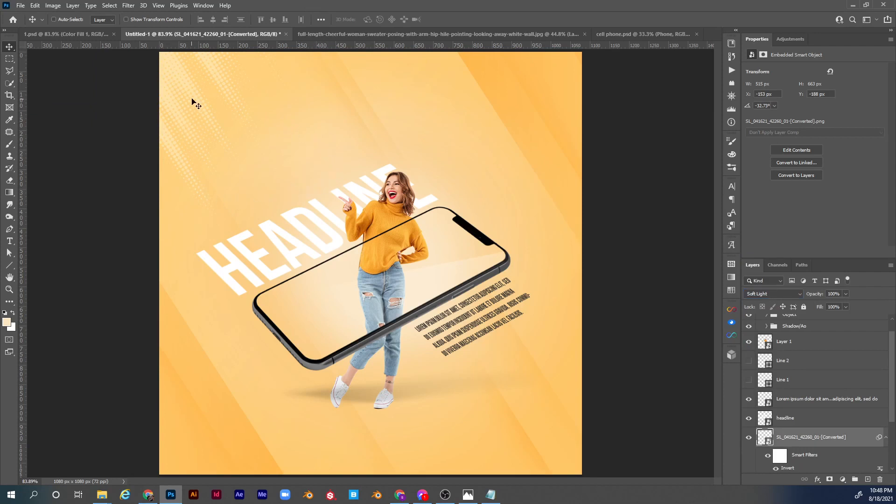
# Duplicate the halftone into the canvas's upper-right corner, and again into the lower-right corner with a rotation of about 147.37°.
pyautogui.moveTo(197, 97); pyautogui.dragTo(555, 82)
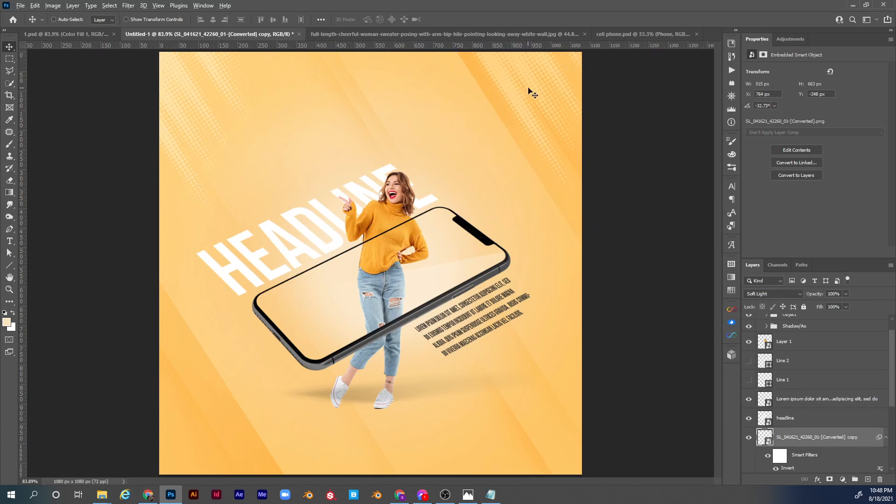
pyautogui.moveTo(526, 84); pyautogui.dragTo(447, 362)
pyautogui.hotkey('ctrl', 't')
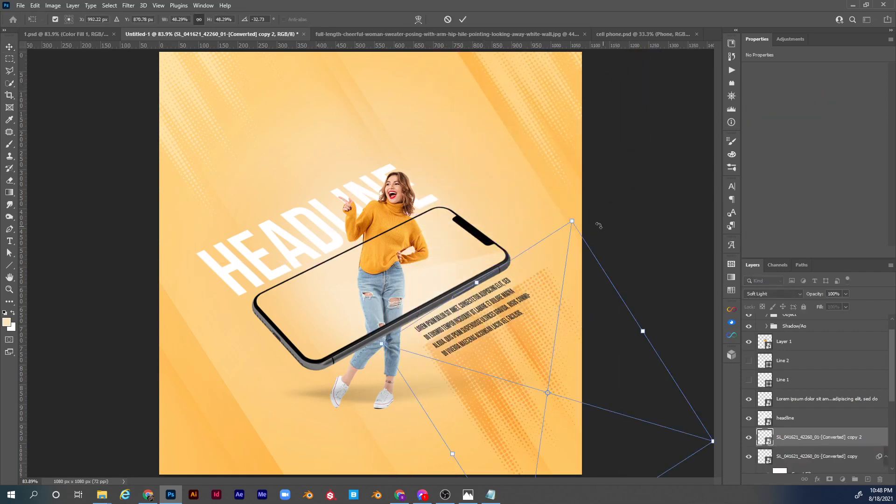
pyautogui.moveTo(577, 207); pyautogui.dragTo(532, 464)
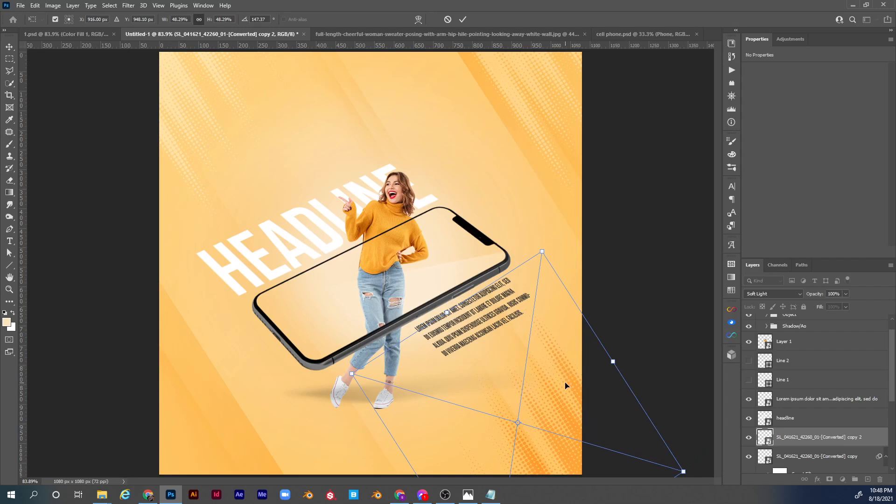
pyautogui.moveTo(565, 383); pyautogui.dragTo(566, 396)
pyautogui.press('Return')
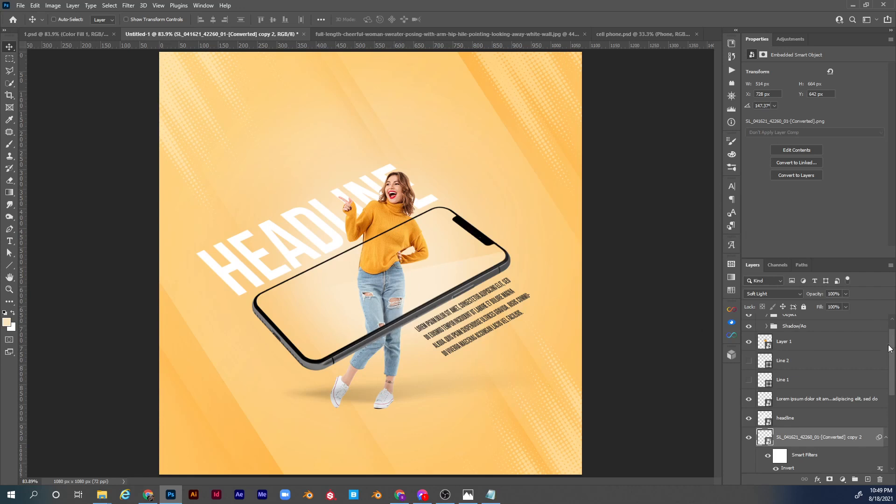
# Move the woman's Layer 1 above the Phone group and add a layer mask to it.
pyautogui.moveTo(893, 350); pyautogui.dragTo(891, 337)
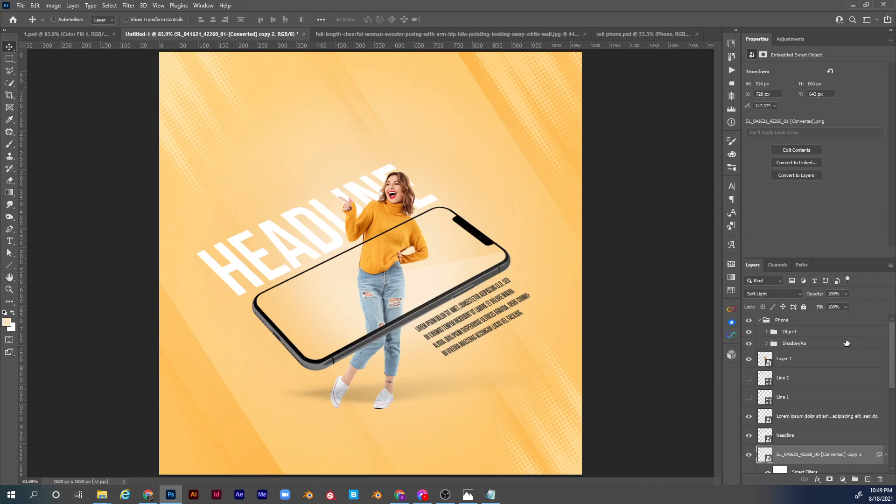
pyautogui.click(793, 359)
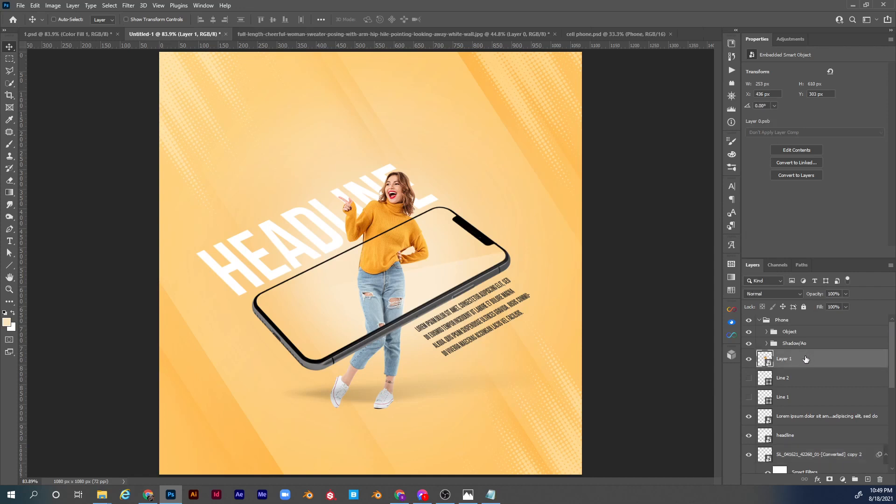
pyautogui.moveTo(805, 358); pyautogui.dragTo(804, 319)
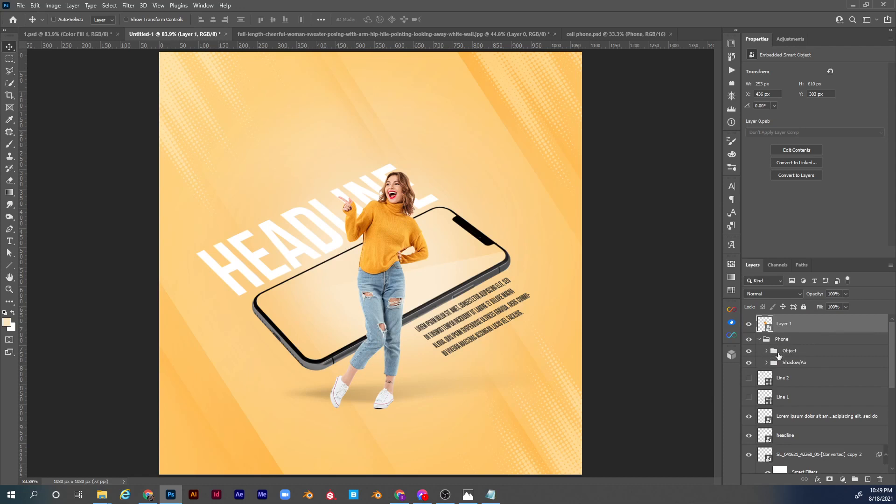
pyautogui.click(830, 479)
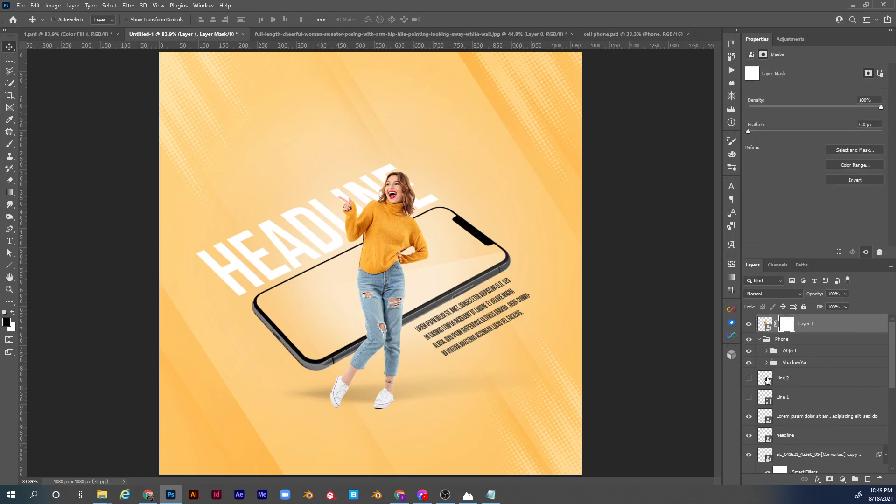
# Select the outline of the phone's Object layer, hide the woman's legs behind the lower frame on Layer 1's mask, and deselect.
pyautogui.click(767, 352)
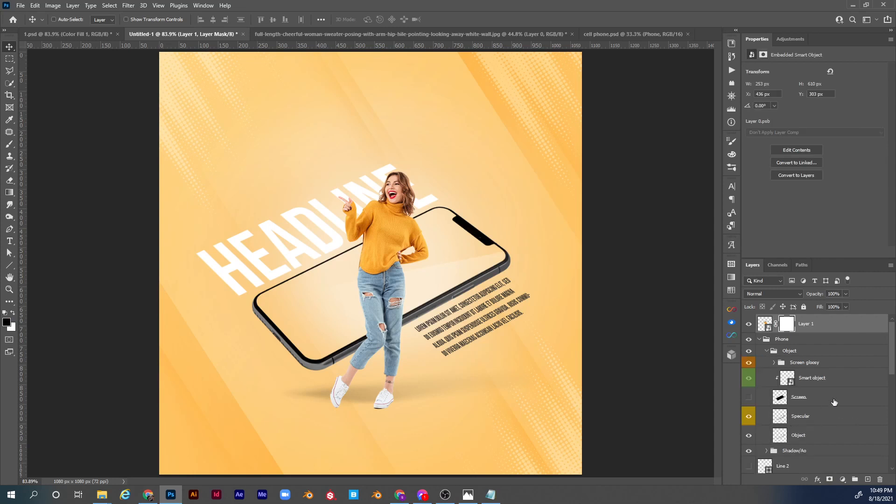
pyautogui.click(746, 436)
pyautogui.click(745, 436)
pyautogui.click(796, 436)
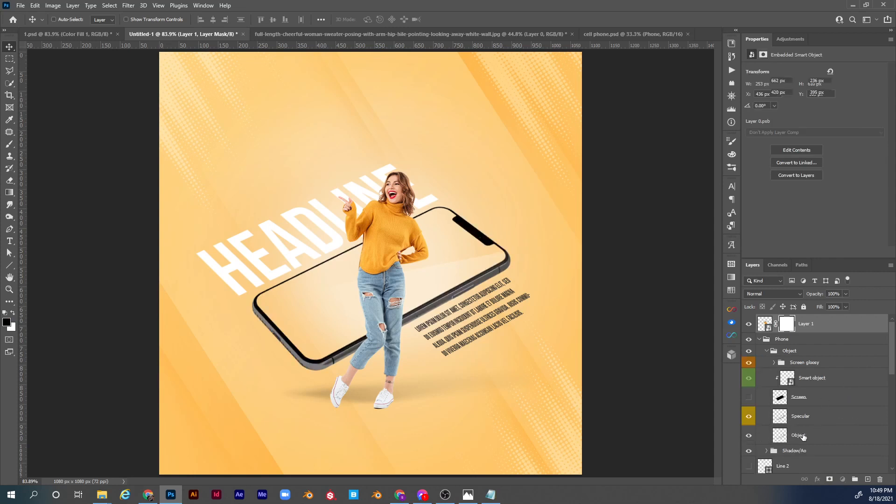
pyautogui.keyDown('ctrl'); pyautogui.click(783, 436); pyautogui.keyUp('ctrl')
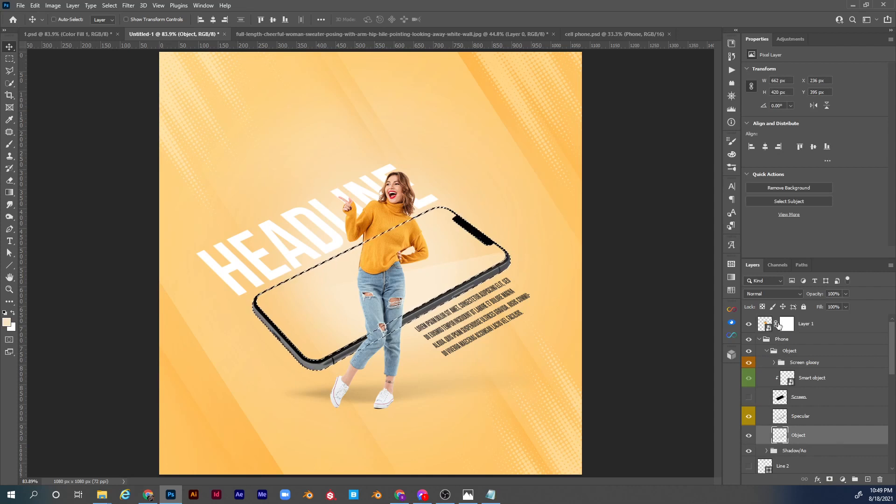
pyautogui.click(785, 326)
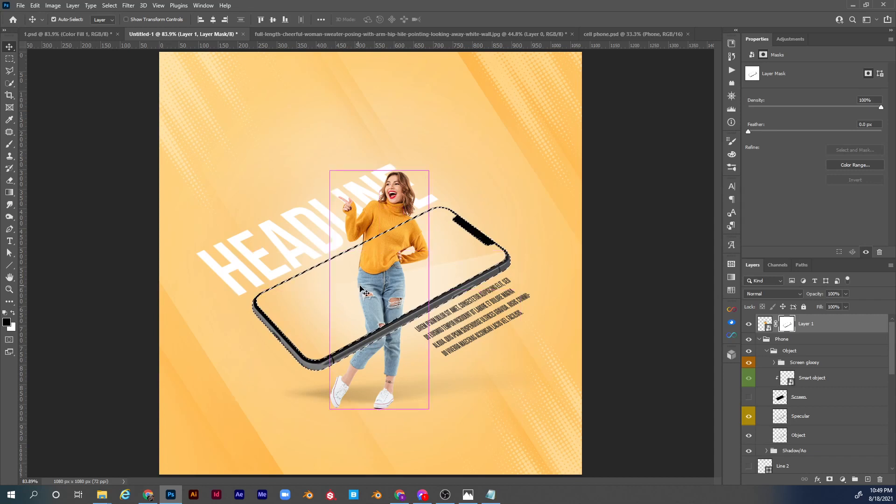
pyautogui.hotkey('ctrl', 'd')
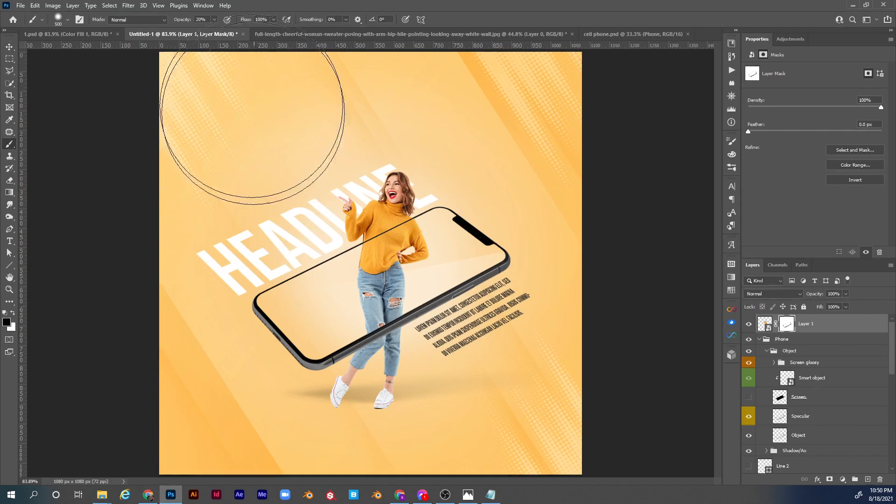
# Set the brush to 125 px at 100% opacity with white as the foreground colour.
pyautogui.moveTo(183, 22); pyautogui.dragTo(257, 21)
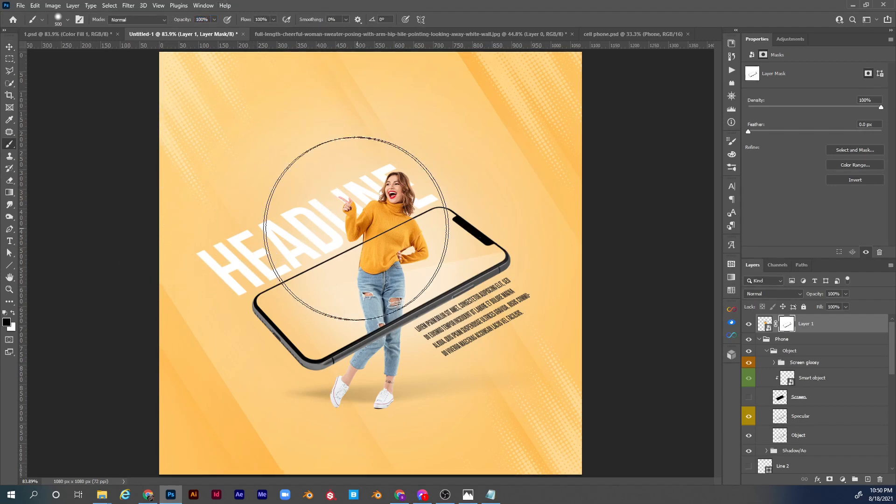
pyautogui.press('[')
pyautogui.press('[')
pyautogui.press('[')
pyautogui.press('[')
pyautogui.press('[')
pyautogui.press('[')
pyautogui.press('[')
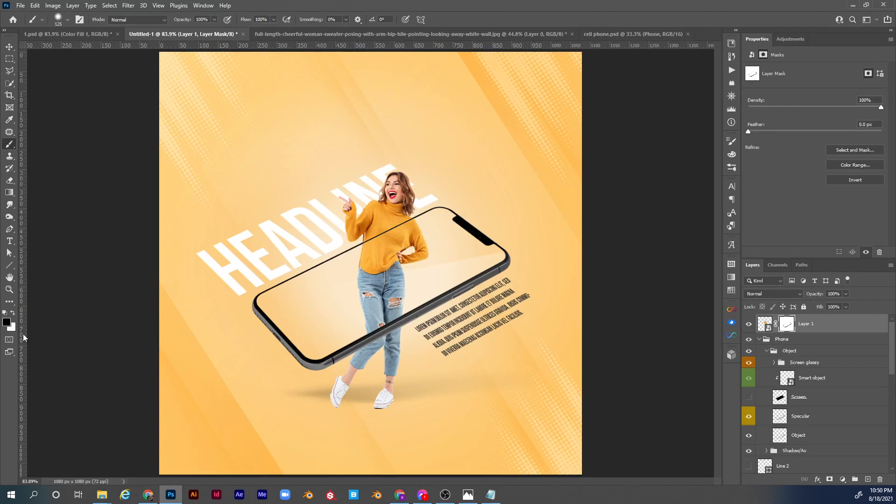
pyautogui.click(9, 323)
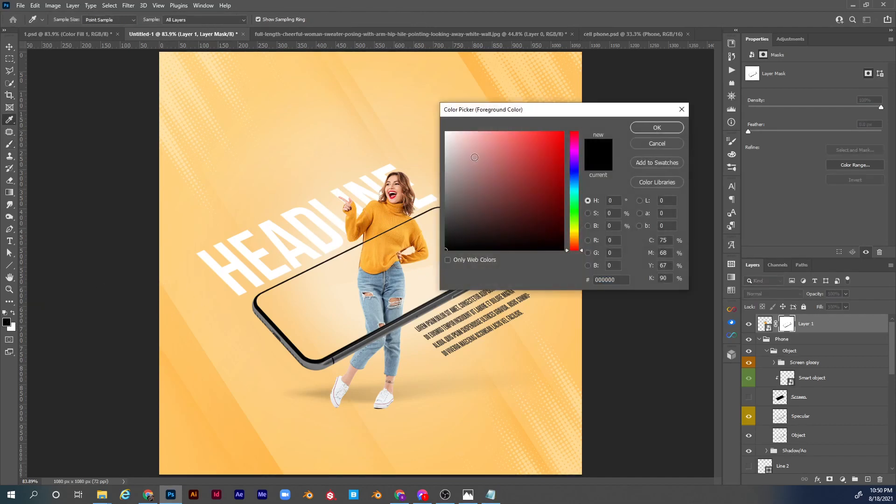
pyautogui.moveTo(471, 154); pyautogui.dragTo(436, 119)
pyautogui.click(661, 127)
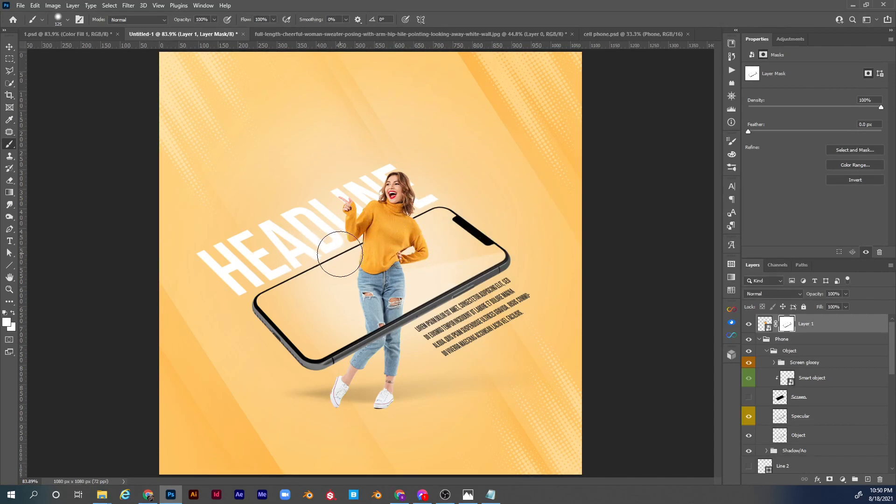
# Add a new empty layer above the woman's Layer 1 and clip it to her.
pyautogui.press('z')
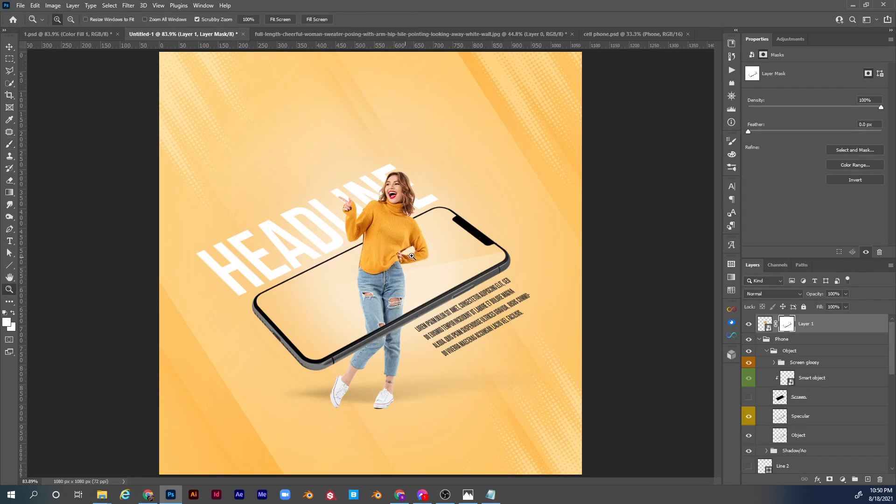
pyautogui.moveTo(405, 257)
pyautogui.mouseDown()
pyautogui.moveTo(429, 256)
pyautogui.moveTo(438, 232)
pyautogui.mouseUp()
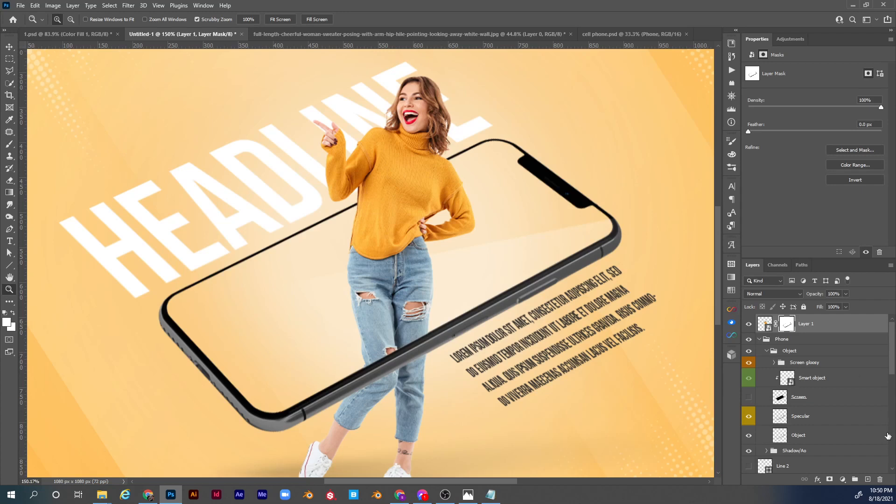
pyautogui.click(867, 479)
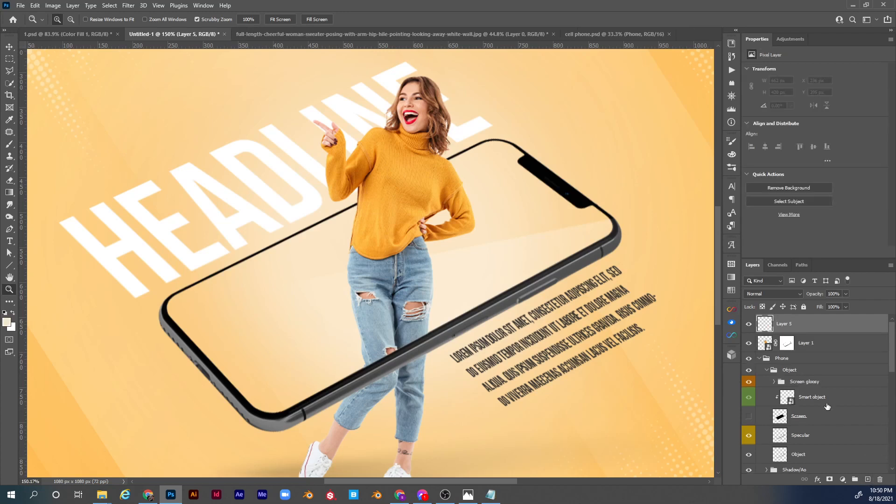
pyautogui.keyDown('alt'); pyautogui.click(778, 333); pyautogui.keyUp('alt')
# Set the brush to 40 px in size and 5% opacity for shading on Layer 5.
pyautogui.press('b')
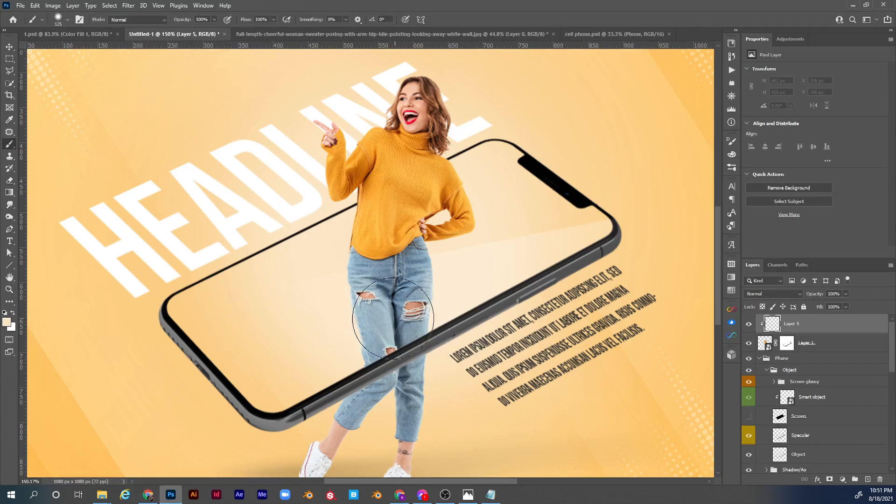
pyautogui.press('[')
pyautogui.press('[')
pyautogui.press('[')
pyautogui.press('[')
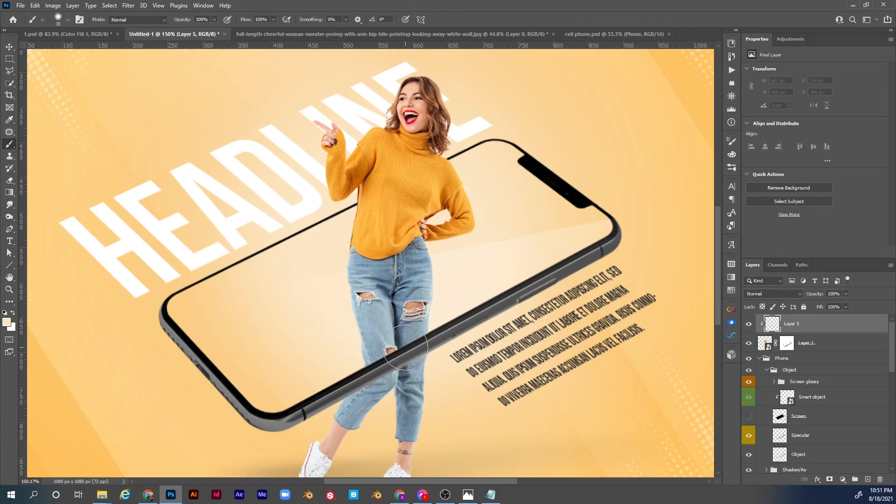
pyautogui.press('[')
pyautogui.press('[')
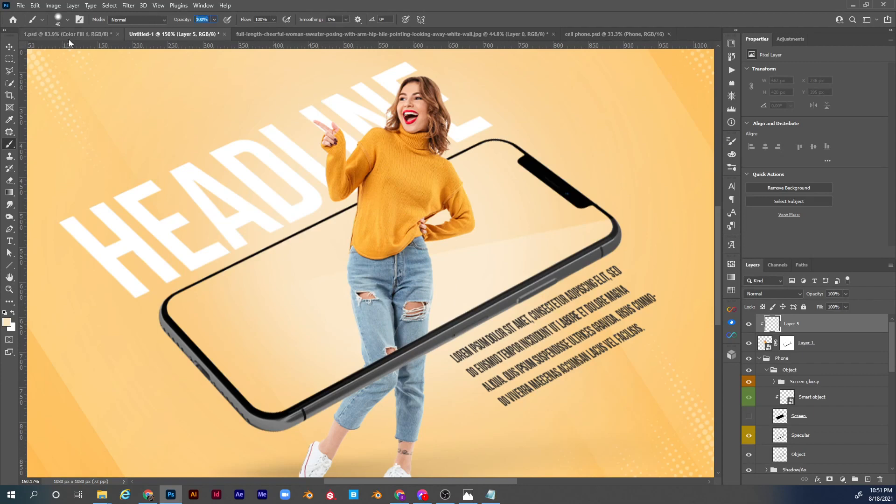
pyautogui.write('05')
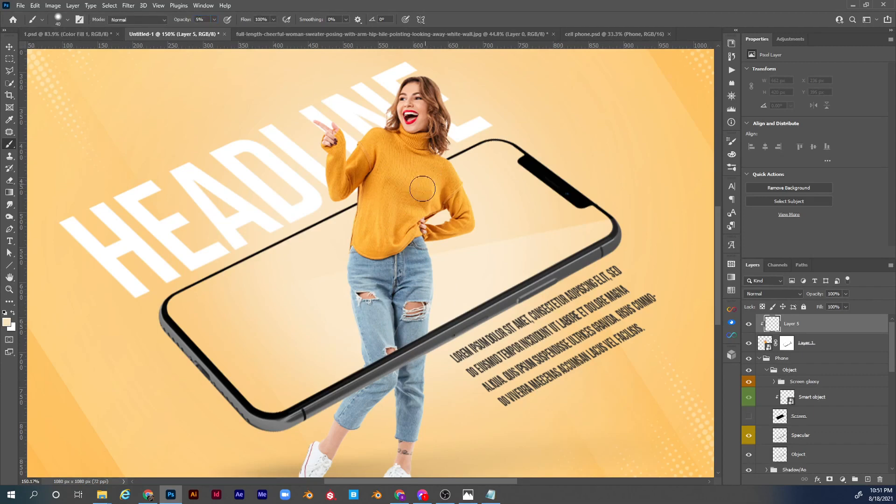
pyautogui.write('z')
# Sample the light blue of the jeans, darken it to a deep navy foreground colour, and set Layer 5 to Multiply.
pyautogui.moveTo(396, 347); pyautogui.dragTo(400, 347)
pyautogui.press('b')
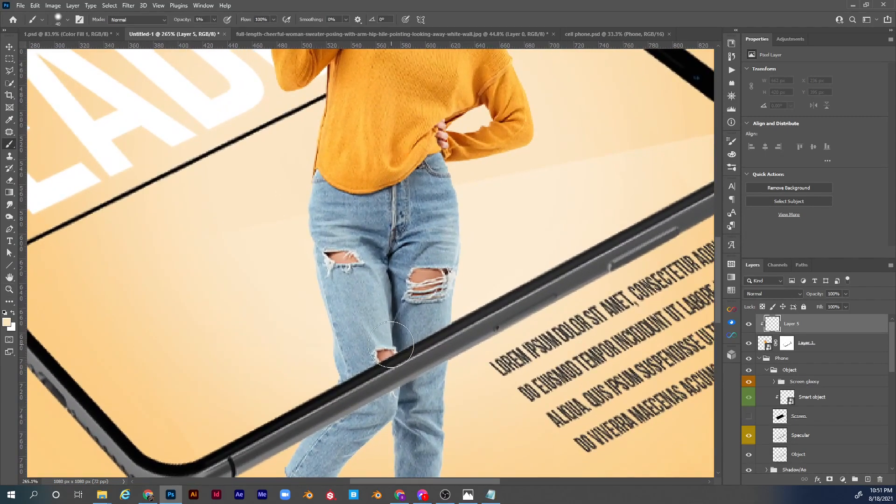
pyautogui.keyDown('alt'); pyautogui.click(367, 360); pyautogui.keyUp('alt')
pyautogui.click(6, 322)
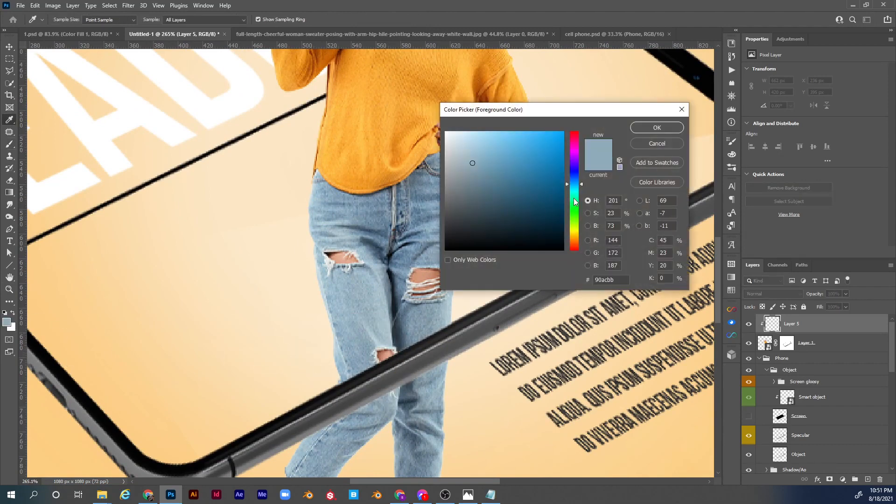
pyautogui.moveTo(489, 218); pyautogui.dragTo(494, 229)
pyautogui.click(661, 128)
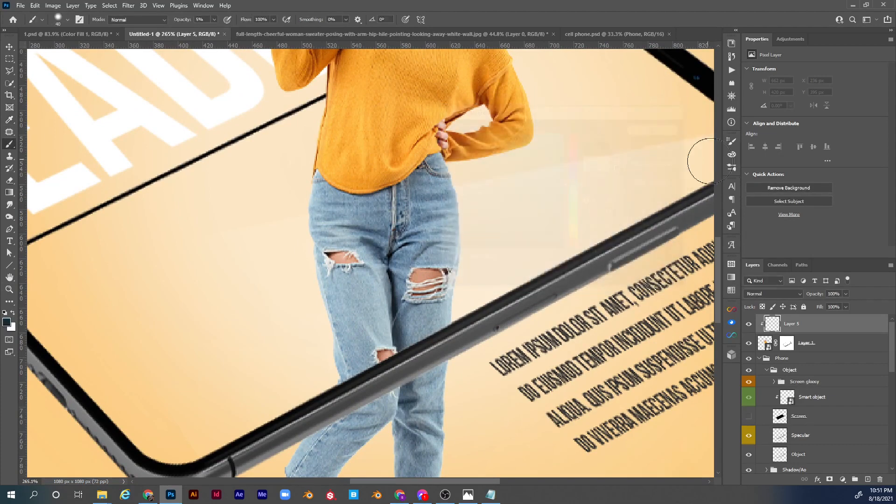
pyautogui.click(798, 294)
pyautogui.click(779, 288)
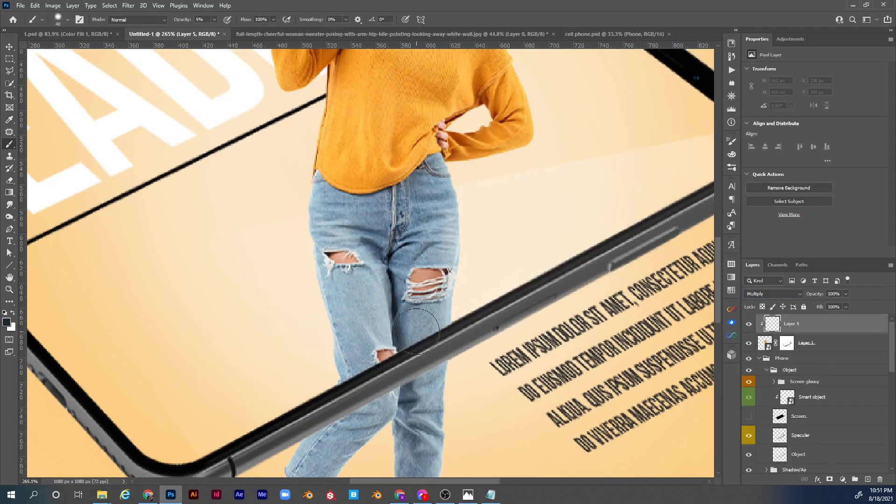
# Reduce the brush to 25 px with 49% hardness and paint a soft shadow on the jeans above the phone's lower frame.
pyautogui.press('[')
pyautogui.press('[')
pyautogui.rightClick(474, 235)
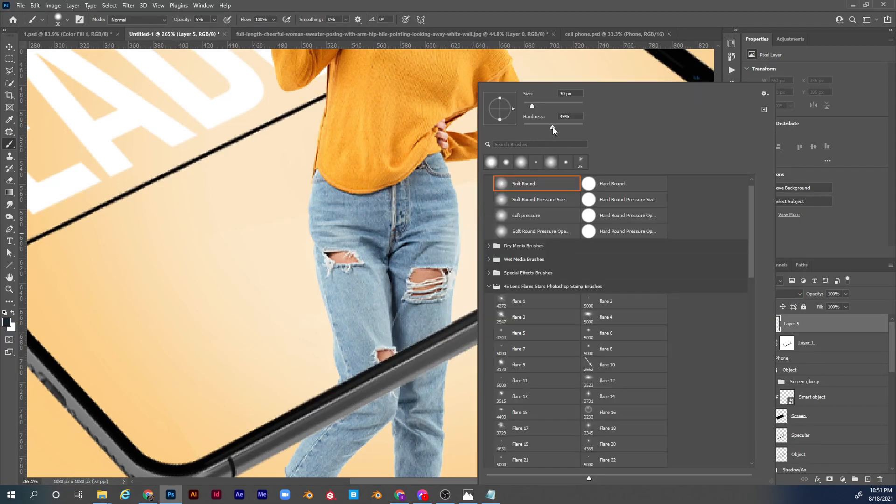
pyautogui.click(552, 127)
pyautogui.click(823, 321)
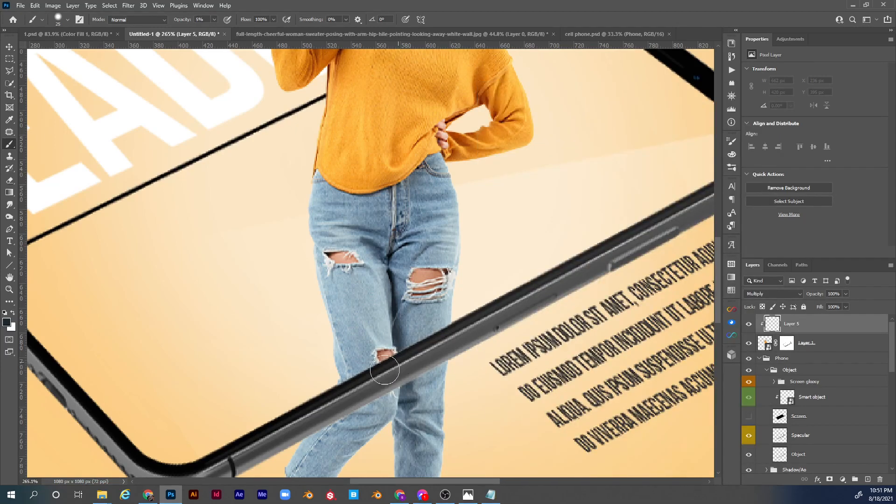
pyautogui.moveTo(394, 368)
pyautogui.mouseDown()
pyautogui.moveTo(355, 387)
pyautogui.moveTo(455, 331)
pyautogui.moveTo(400, 364)
pyautogui.moveTo(447, 360)
pyautogui.moveTo(432, 364)
pyautogui.moveTo(456, 350)
pyautogui.moveTo(280, 436)
pyautogui.moveTo(410, 361)
pyautogui.moveTo(346, 391)
pyautogui.moveTo(326, 377)
pyautogui.mouseUp()
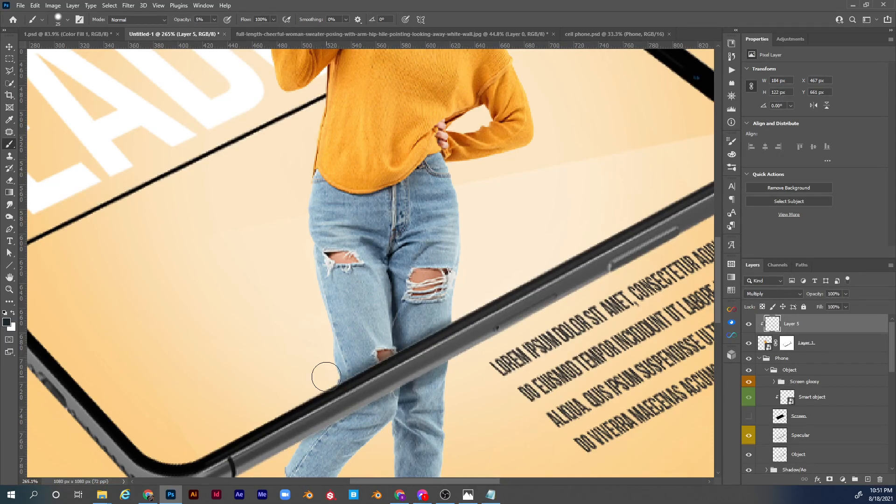
# Compare the whole design with and without the shadow on Layer 5, leaving the layer shown.
pyautogui.hotkey('ctrl', '0')
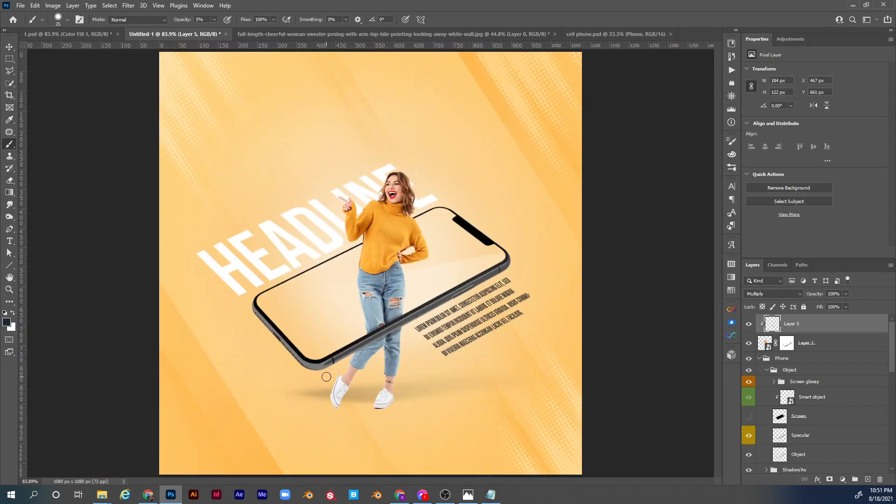
pyautogui.click(749, 324)
pyautogui.click(749, 324)
pyautogui.click(749, 325)
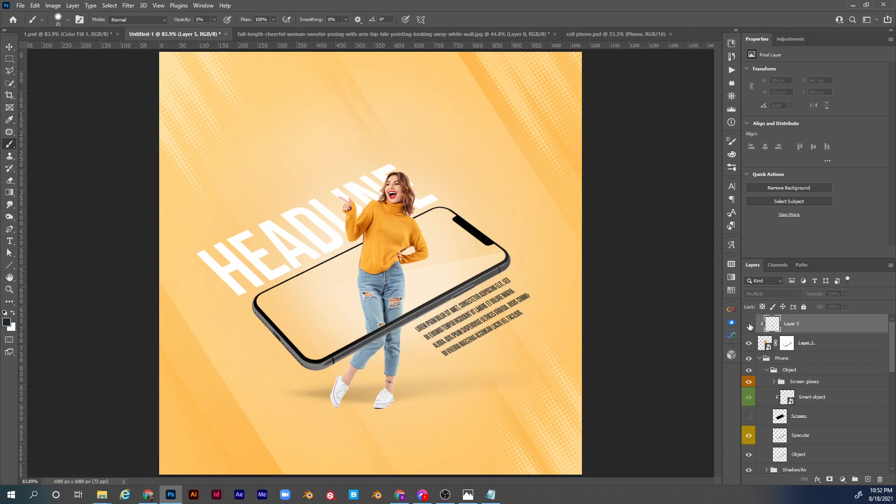
pyautogui.click(749, 325)
pyautogui.click(748, 325)
pyautogui.click(748, 326)
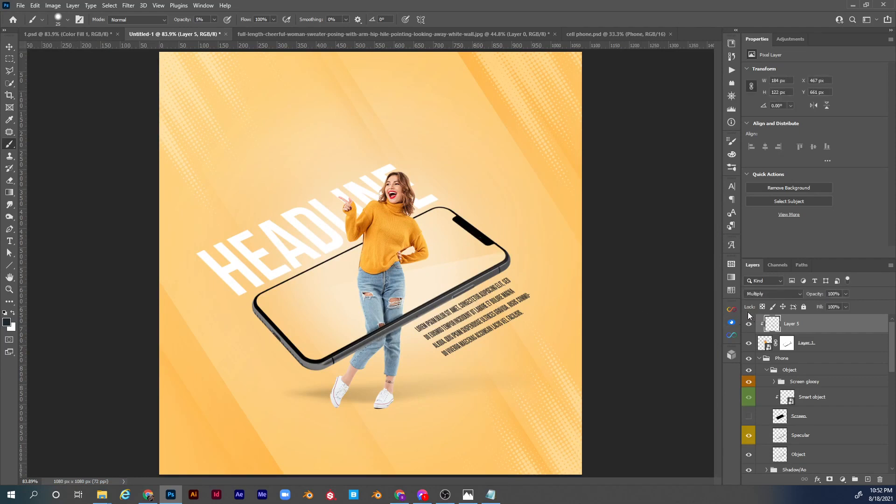
# Convert Layer 5 to a smart object and apply a Gaussian Blur with a 5.0 pixel radius.
pyautogui.rightClick(832, 324)
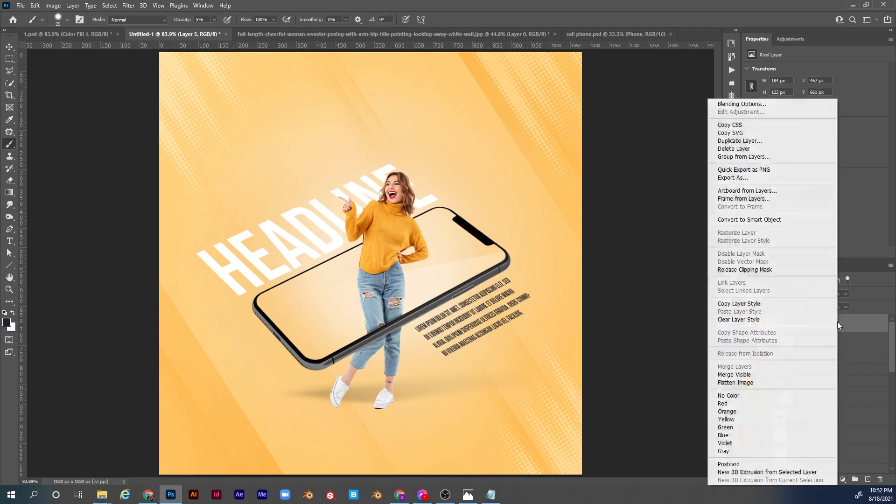
pyautogui.click(811, 220)
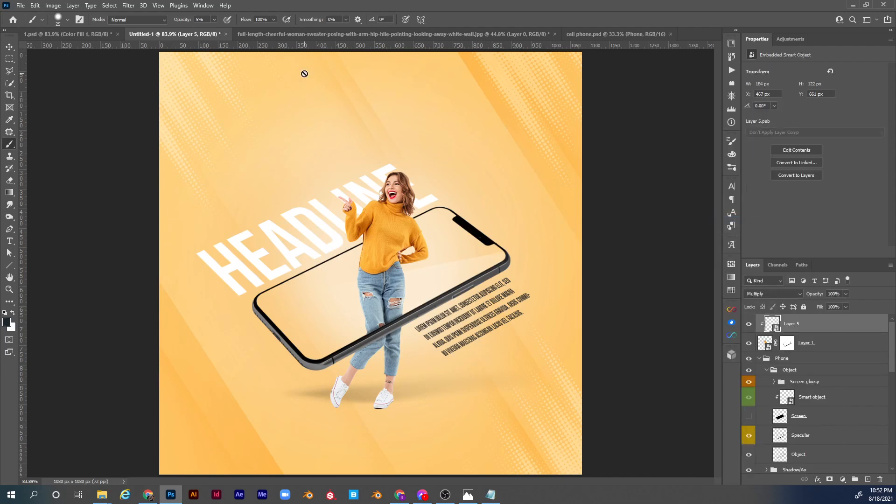
pyautogui.click(128, 6)
pyautogui.moveTo(186, 116)
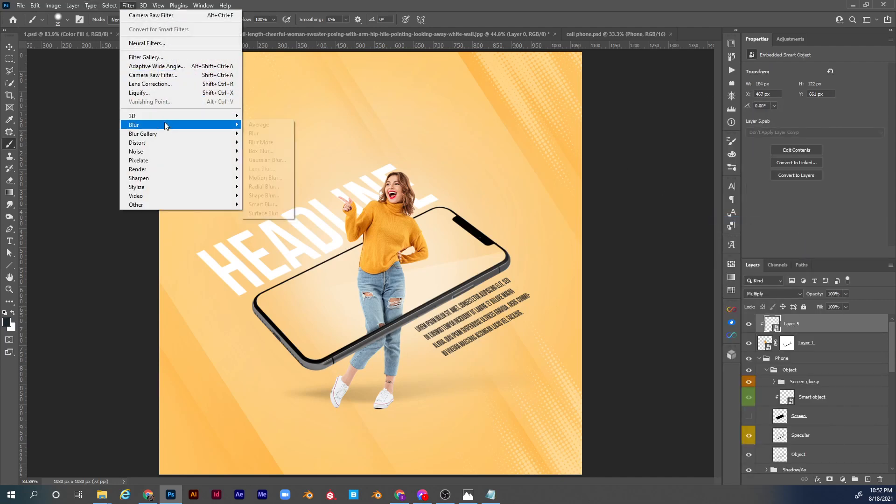
pyautogui.click(278, 160)
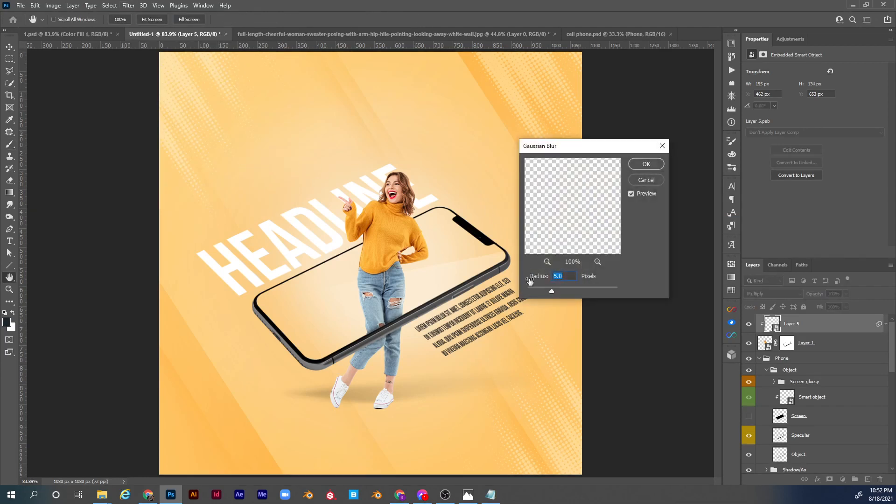
pyautogui.click(654, 165)
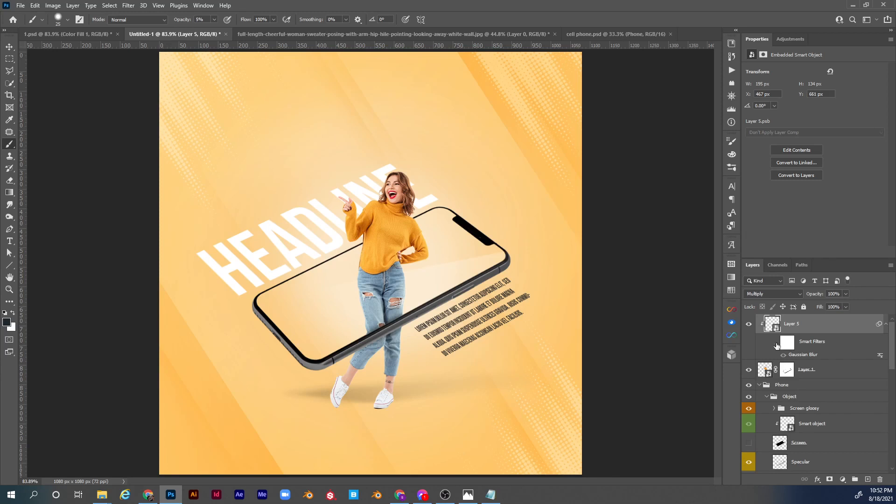
pyautogui.click(775, 343)
pyautogui.click(776, 345)
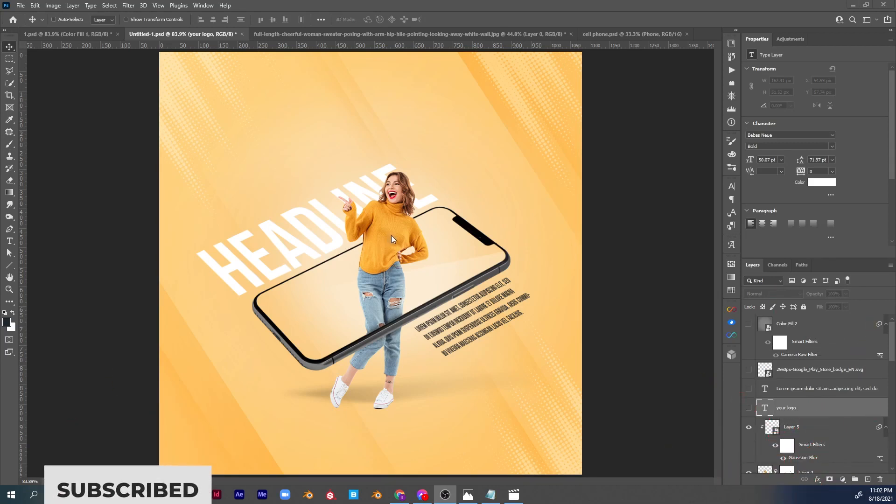
# Select the woman's Layer 1 and create a new empty layer directly beneath it, above the Phone group.
pyautogui.press('ctrl')
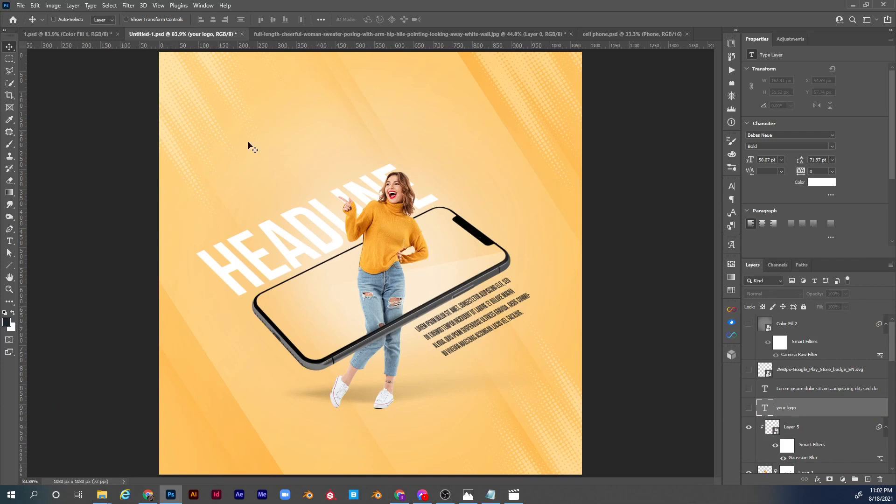
pyautogui.keyDown('ctrl'); pyautogui.click(385, 226); pyautogui.keyUp('ctrl')
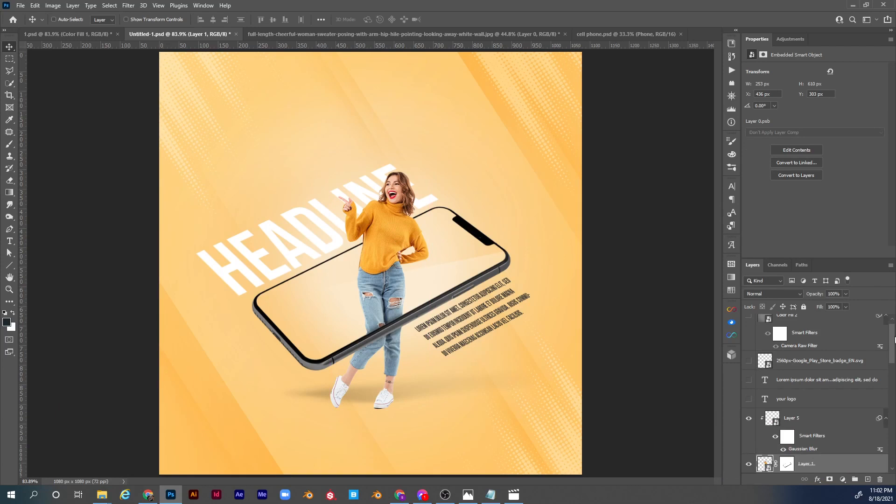
pyautogui.scroll(-5, 875, 371)
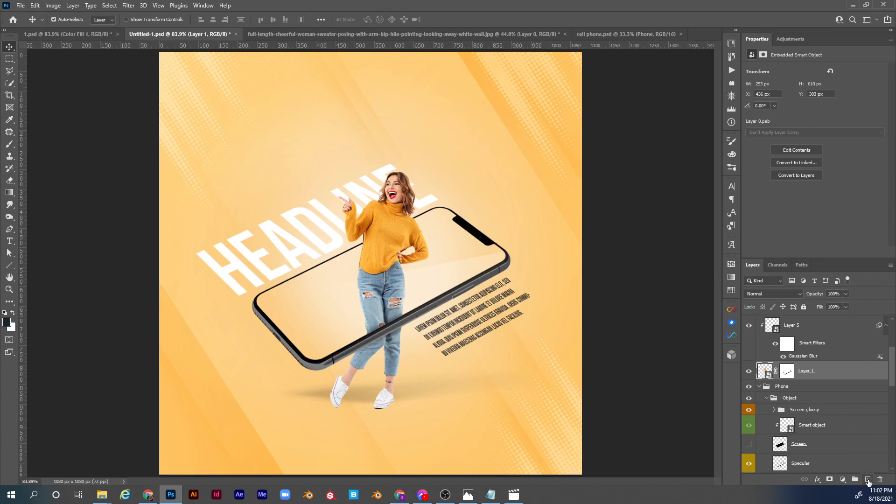
pyautogui.keyDown('ctrl'); pyautogui.click(867, 480); pyautogui.keyUp('ctrl')
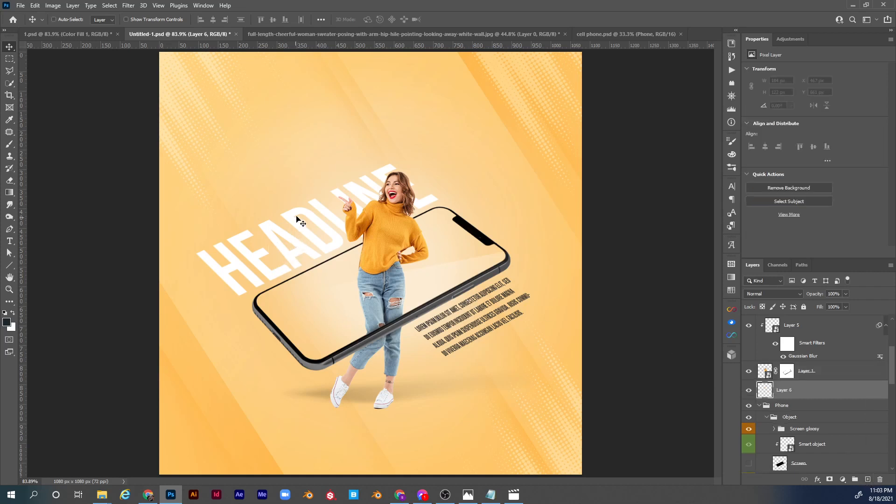
# Set the brush to 275 px at 100% opacity, sample the background orange #fccc7f near the feet, and darken it to a deep brown foreground colour.
pyautogui.press('b')
pyautogui.press('alt')
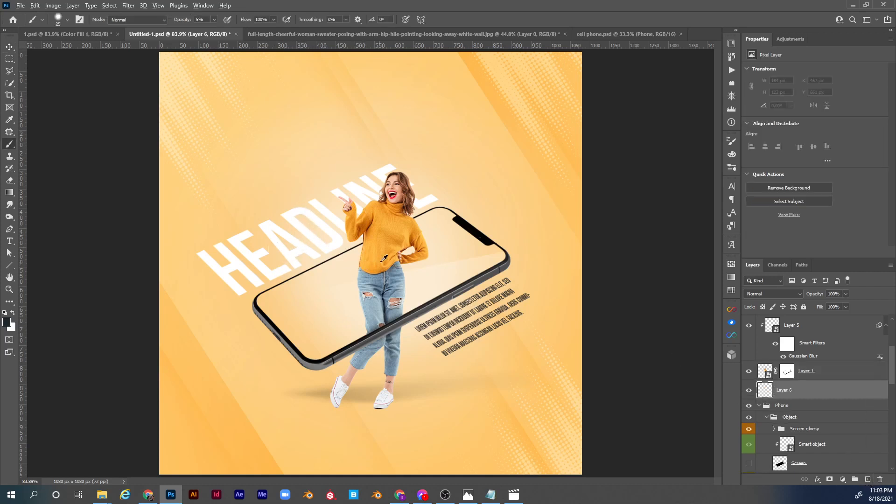
pyautogui.moveTo(391, 265)
pyautogui.mouseDown()
pyautogui.moveTo(439, 286)
pyautogui.moveTo(451, 278)
pyautogui.mouseUp()
pyautogui.moveTo(191, 22); pyautogui.dragTo(236, 23)
pyautogui.keyDown('alt'); pyautogui.click(324, 406); pyautogui.keyUp('alt')
pyautogui.click(6, 323)
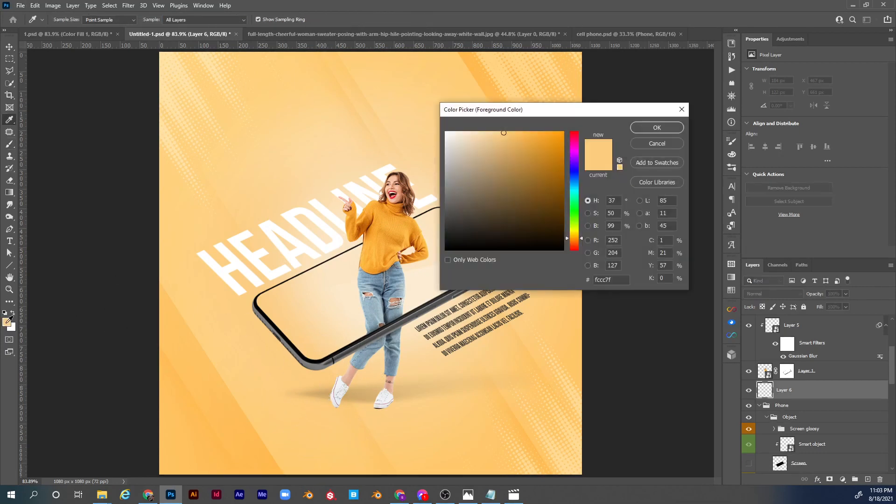
pyautogui.moveTo(502, 207); pyautogui.dragTo(498, 222)
pyautogui.click(644, 127)
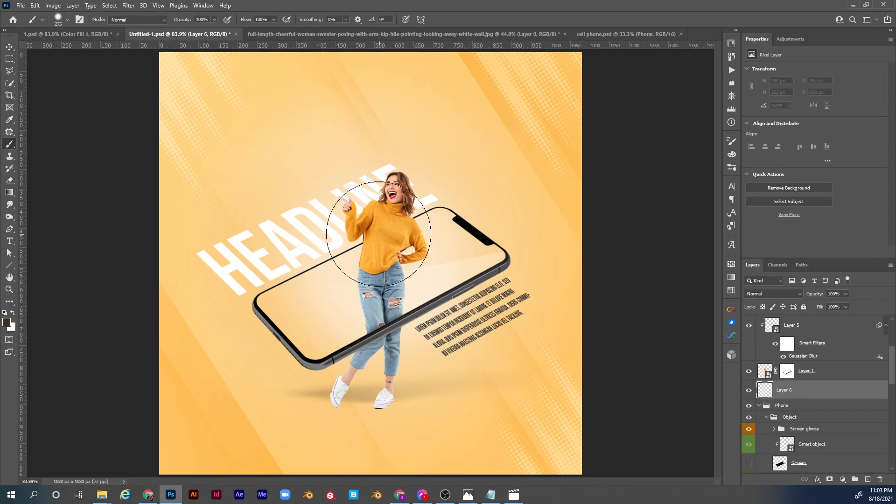
# Set the 275 px brush's hardness to 0% and paint one soft dark brown dab on Layer 6 beside the woman's jeans.
pyautogui.click(327, 251)
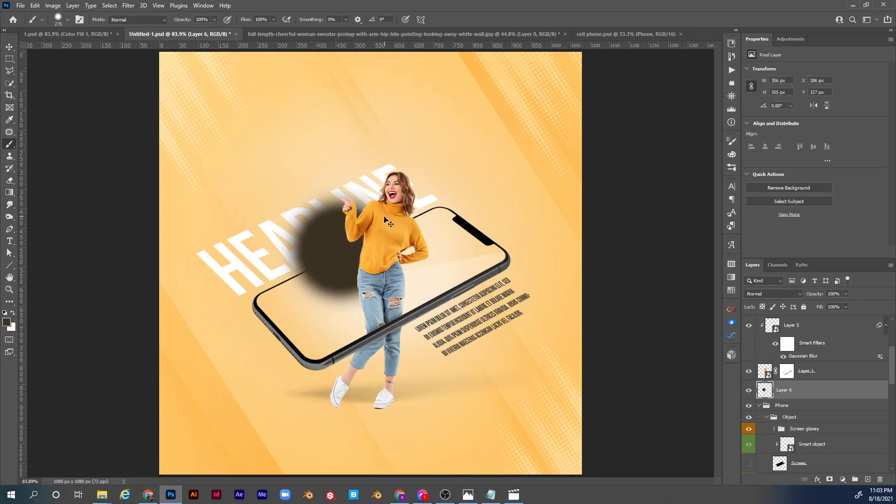
pyautogui.hotkey('ctrl', 'z')
pyautogui.rightClick(381, 198)
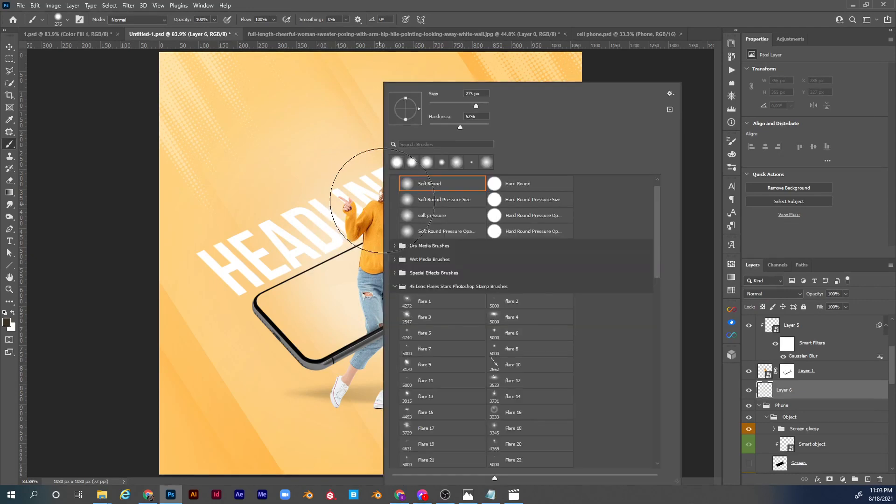
pyautogui.moveTo(448, 130); pyautogui.dragTo(429, 128)
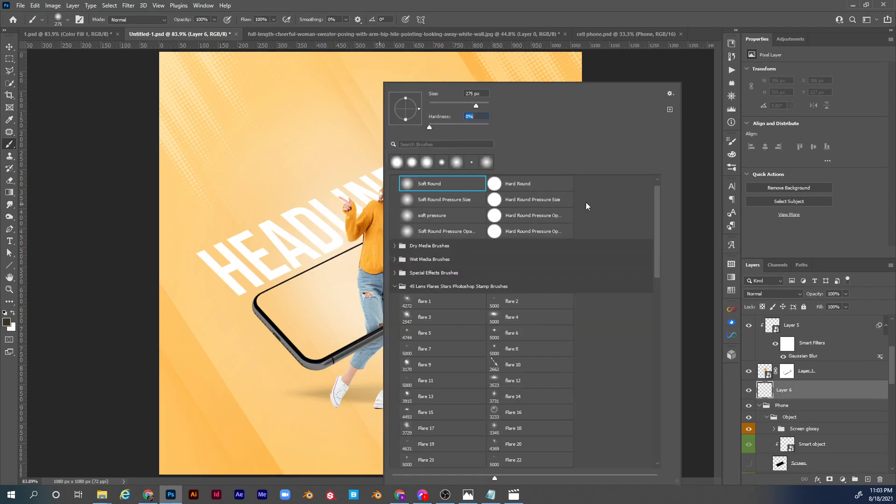
pyautogui.click(767, 395)
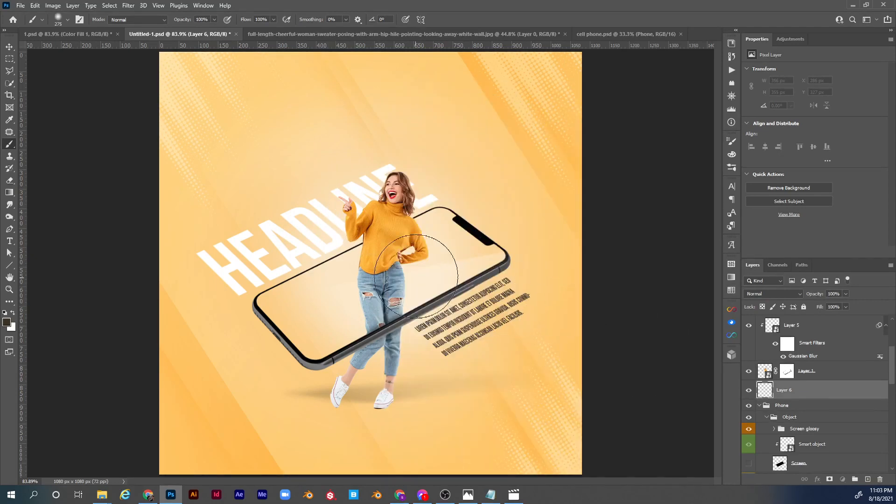
pyautogui.click(351, 291)
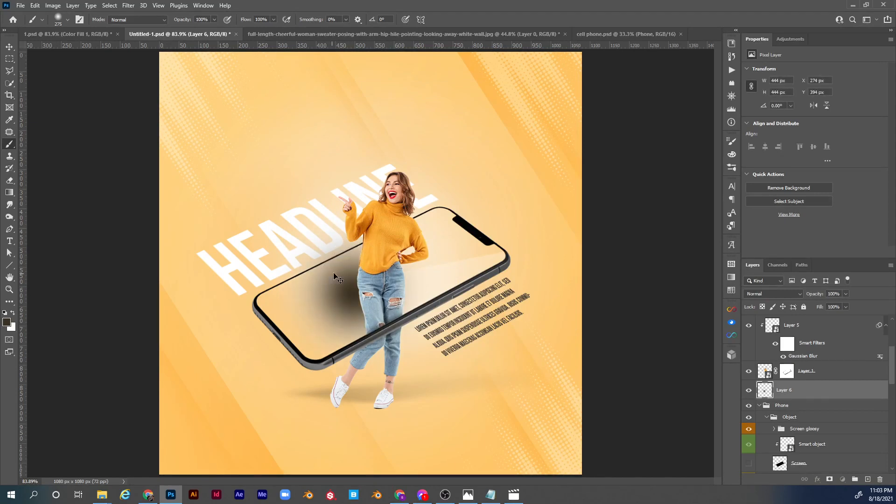
# Apply a Perspective transform to the dab, collapsing one vertical side so it becomes a flat, tapering shadow.
pyautogui.hotkey('ctrl', 't')
pyautogui.rightClick(412, 250)
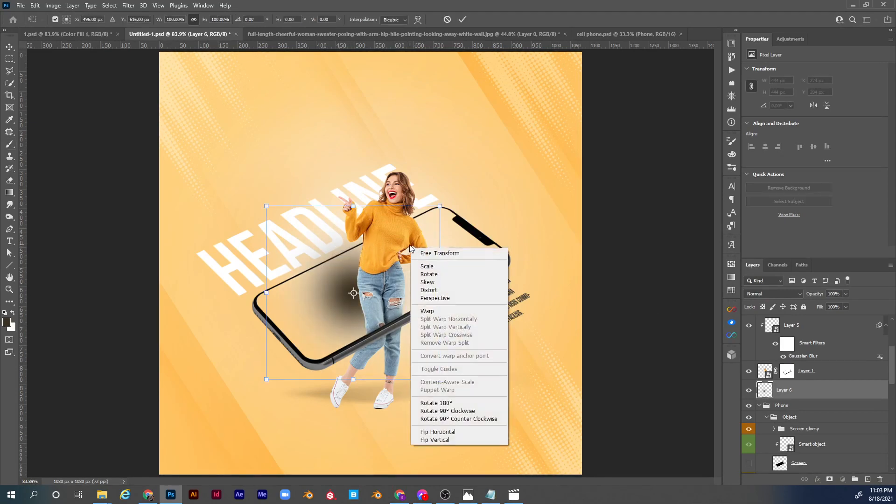
pyautogui.click(422, 296)
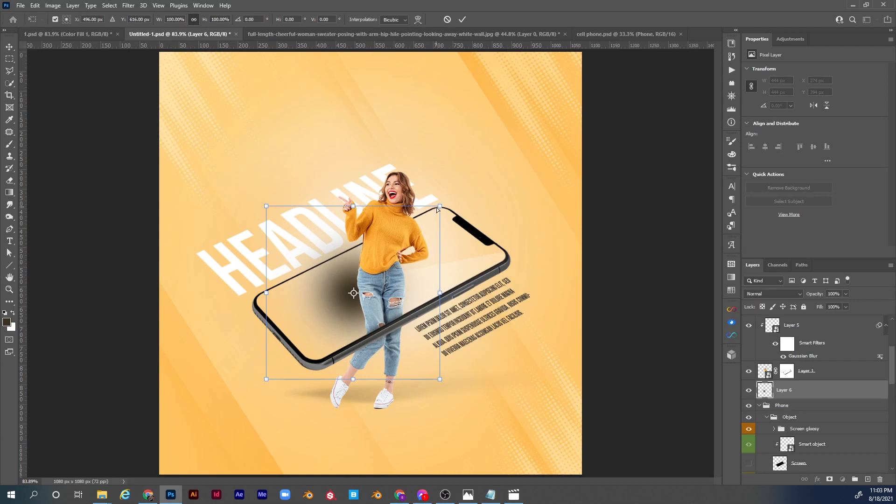
pyautogui.moveTo(437, 210); pyautogui.dragTo(444, 293)
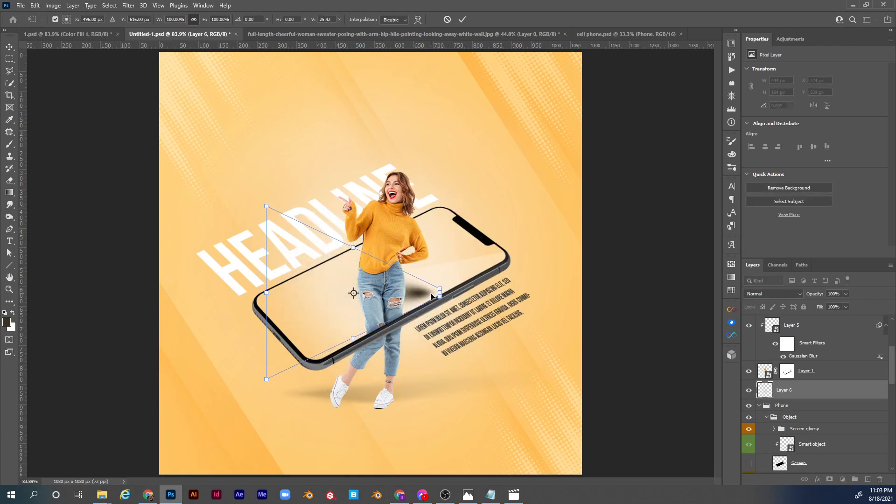
pyautogui.press('Return')
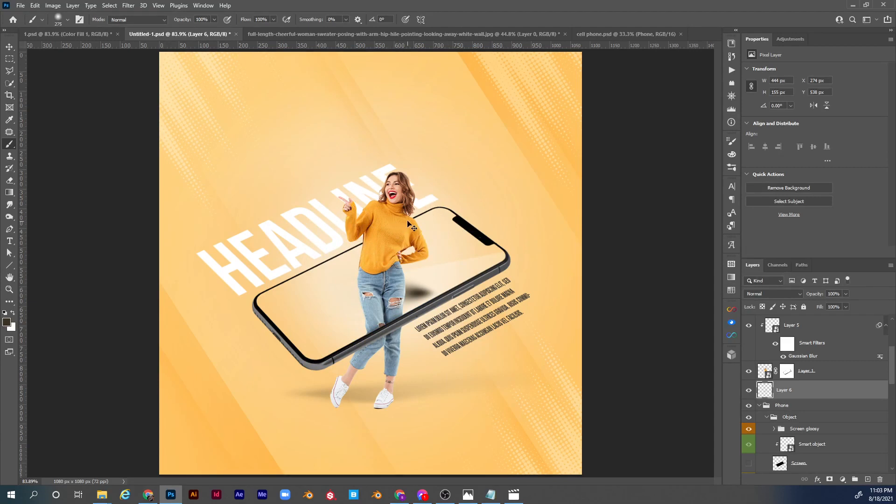
# Squash the flattened shadow to about 32% of its height and place it beneath the toe of the woman's raised foot.
pyautogui.hotkey('ctrl', 't')
pyautogui.moveTo(420, 284); pyautogui.dragTo(332, 401)
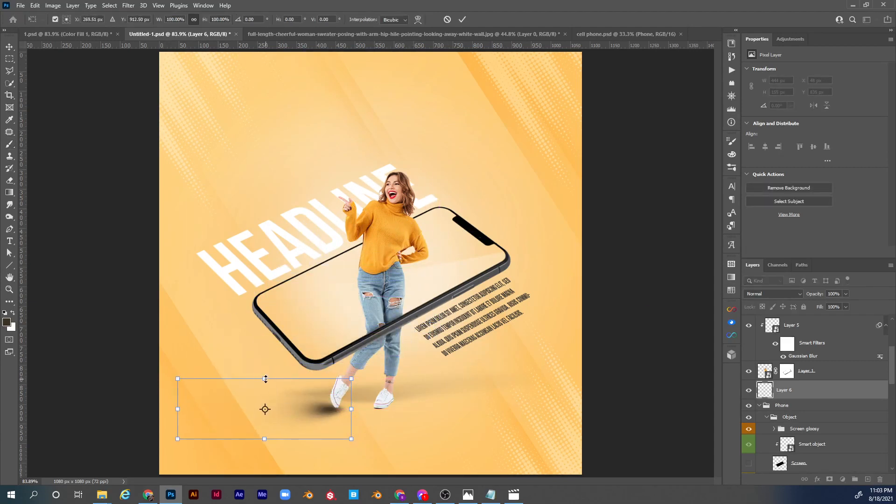
pyautogui.moveTo(265, 379); pyautogui.dragTo(269, 419)
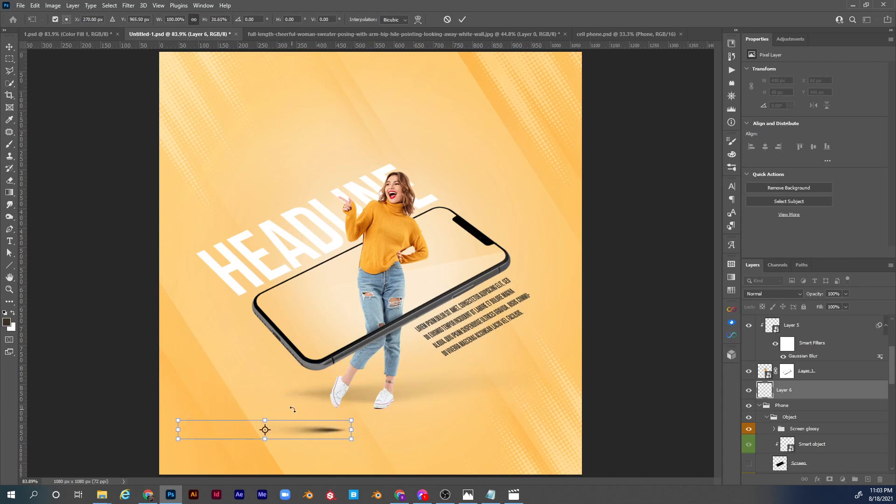
pyautogui.press('Return')
pyautogui.press('v')
pyautogui.moveTo(321, 430)
pyautogui.mouseDown()
pyautogui.moveTo(319, 410)
pyautogui.moveTo(342, 416)
pyautogui.moveTo(346, 406)
pyautogui.mouseUp()
# Set the Layer 6 shadow to the Multiply blend mode at 50% opacity.
pyautogui.press('z')
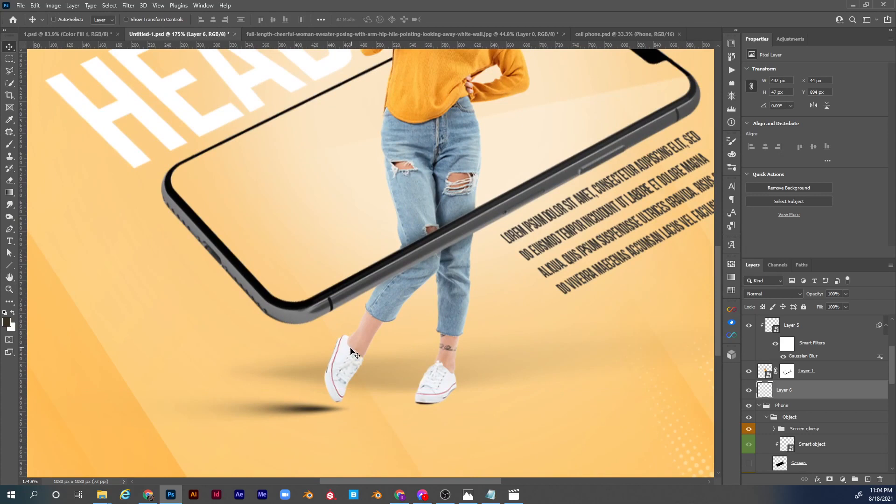
pyautogui.click(761, 294)
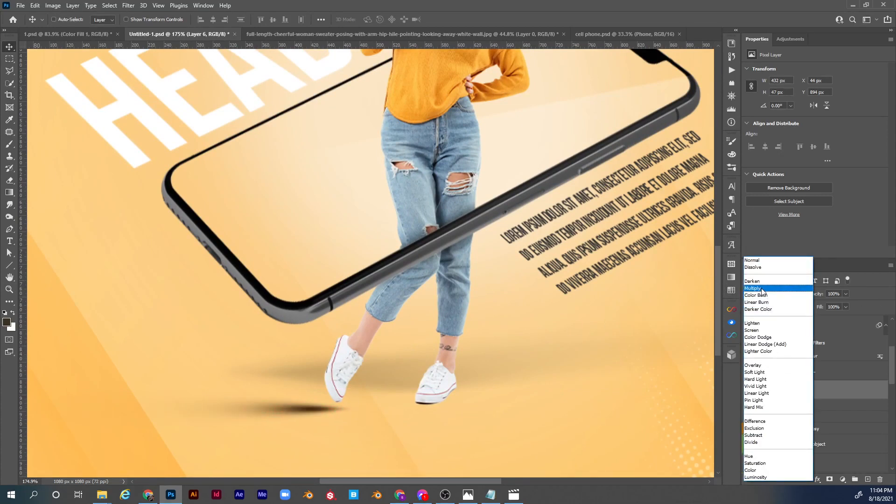
pyautogui.click(761, 289)
pyautogui.moveTo(809, 294); pyautogui.dragTo(797, 298)
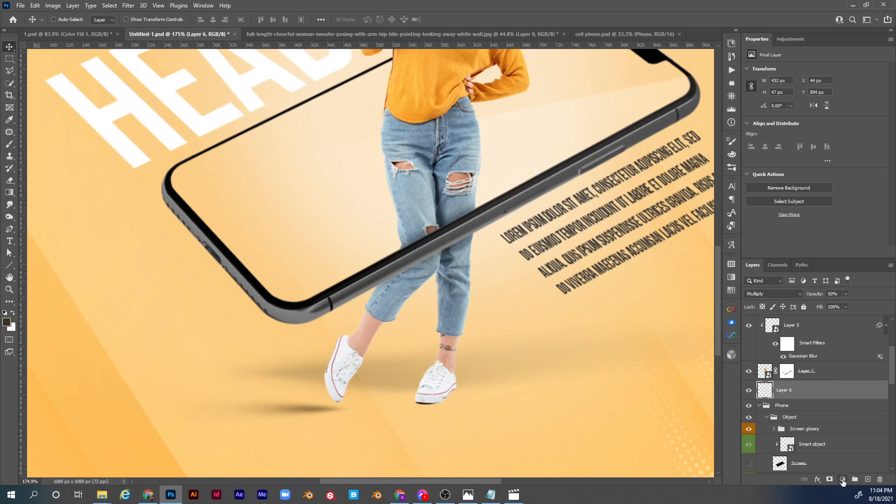
# Add a Solid Color fill layer in dark brown #3b3121 directly above Layer 6.
pyautogui.click(842, 479)
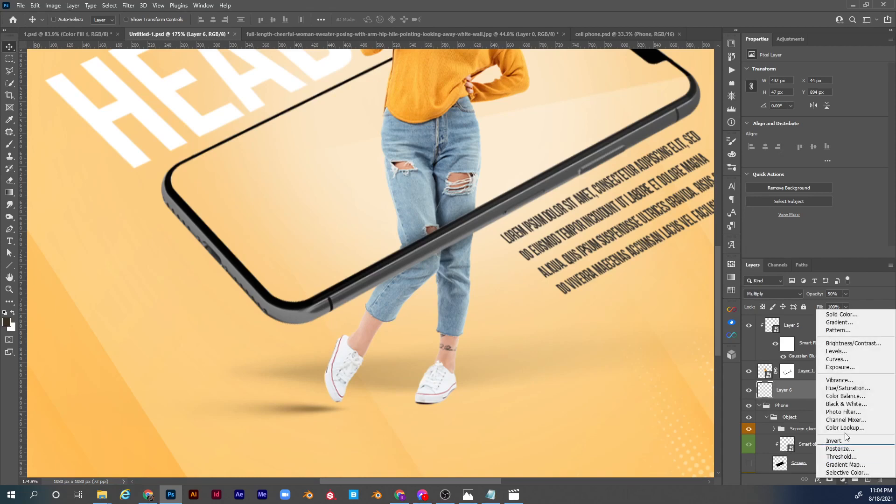
pyautogui.click(853, 313)
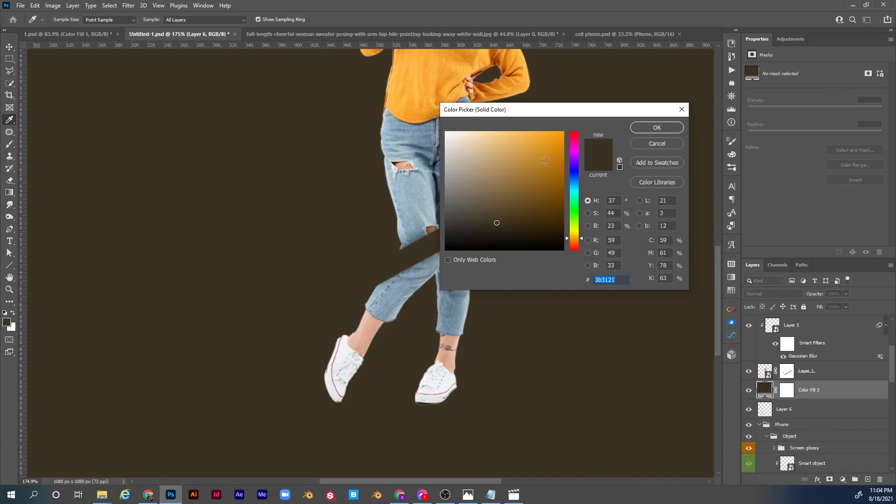
pyautogui.click(646, 129)
# Set the dark brown fill layer to Multiply and invert its layer mask to black.
pyautogui.click(782, 296)
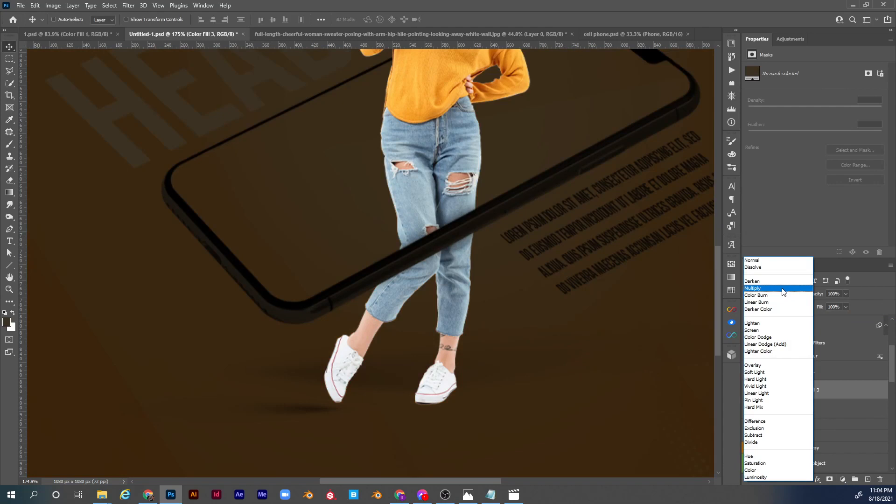
pyautogui.click(783, 289)
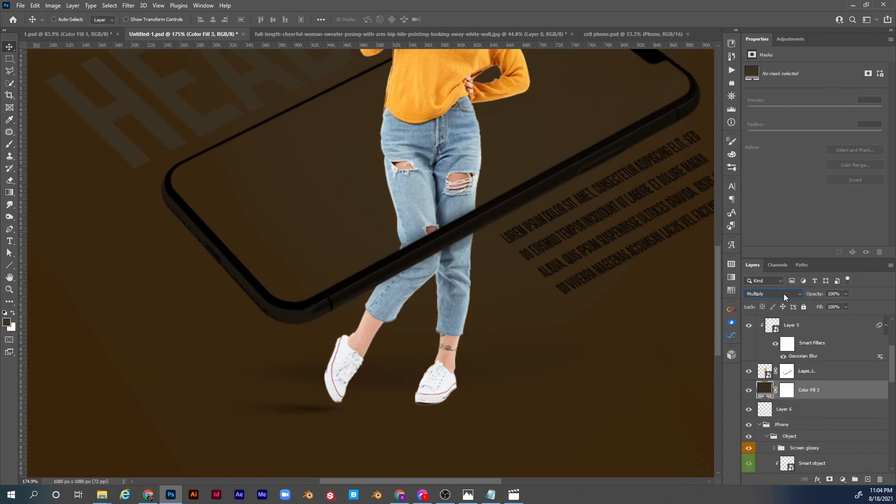
pyautogui.click(788, 395)
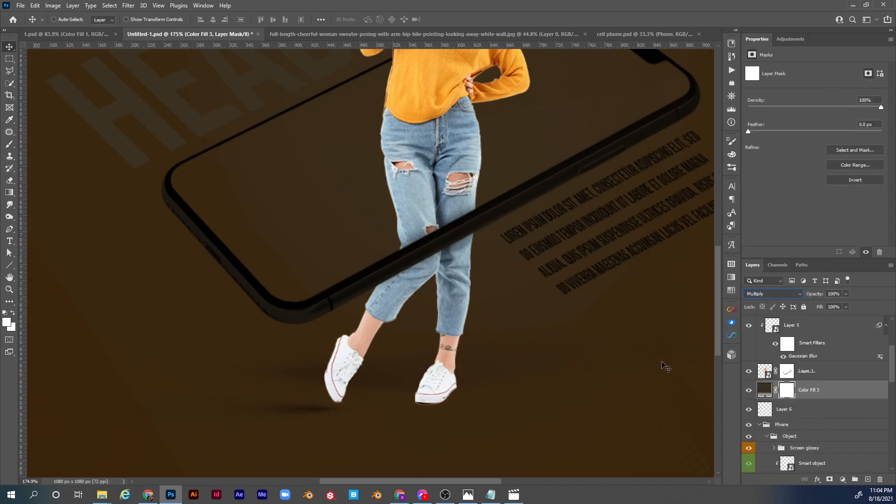
pyautogui.hotkey('ctrl', 'i')
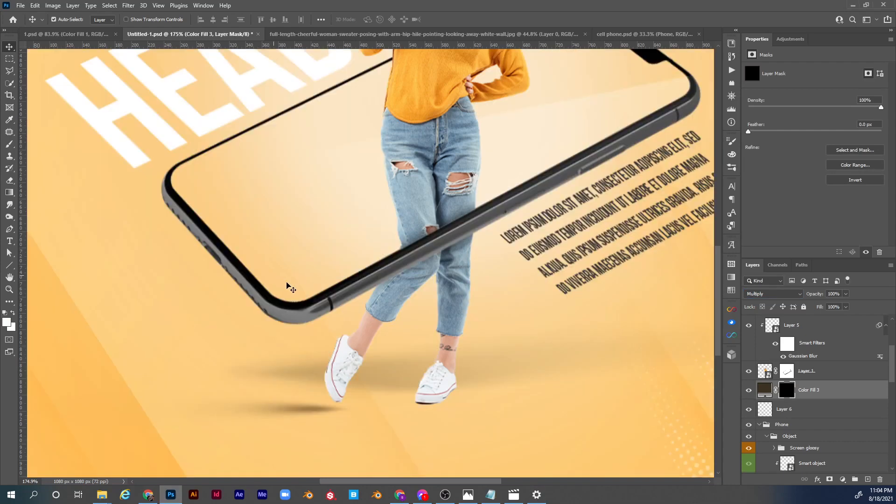
# Shrink the brush to 8 px for detailed mask painting around the woman's planted shoe.
pyautogui.press('b')
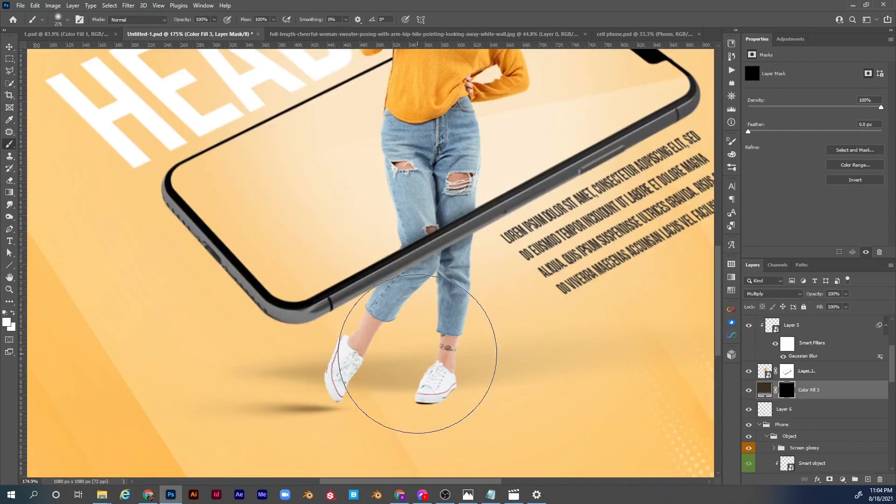
pyautogui.press('[')
pyautogui.press('[')
pyautogui.press('[')
pyautogui.press('[')
pyautogui.press('[')
pyautogui.press('[')
pyautogui.press('[')
pyautogui.press('[')
pyautogui.press('[')
pyautogui.press('[')
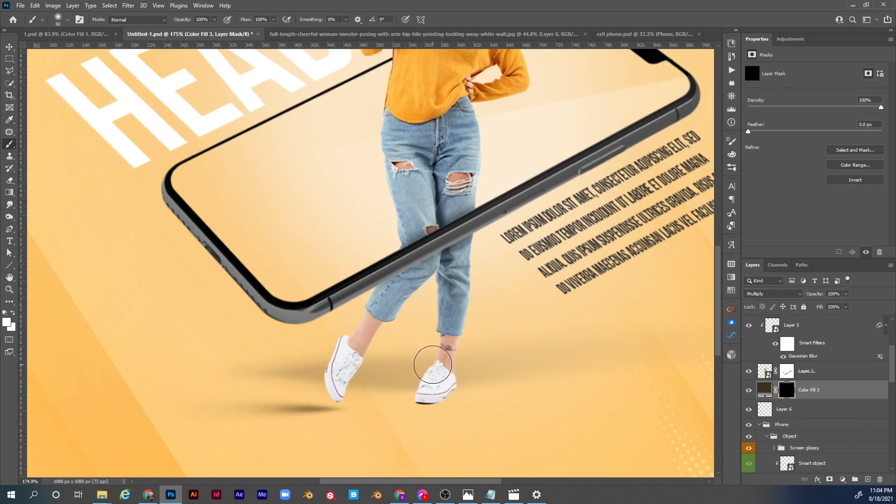
pyautogui.press('[')
pyautogui.press('[')
pyautogui.press('[')
pyautogui.press('[')
pyautogui.press('z')
pyautogui.moveTo(436, 400); pyautogui.dragTo(478, 394)
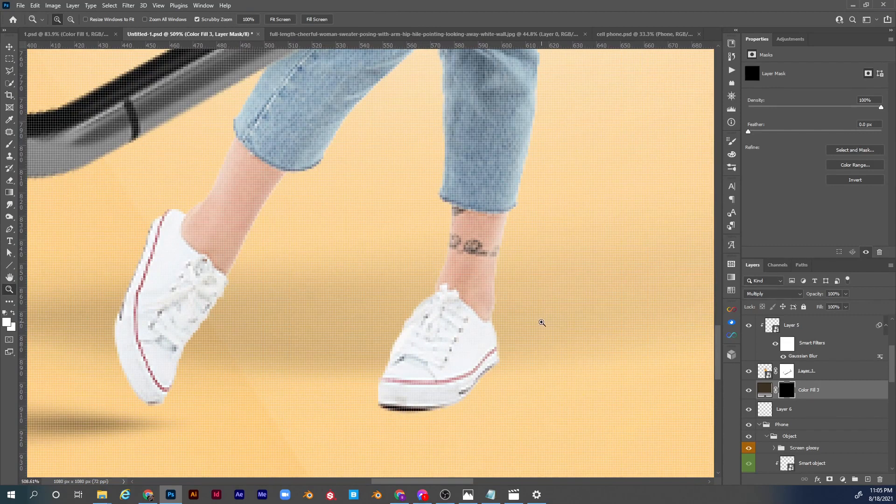
pyautogui.press('b')
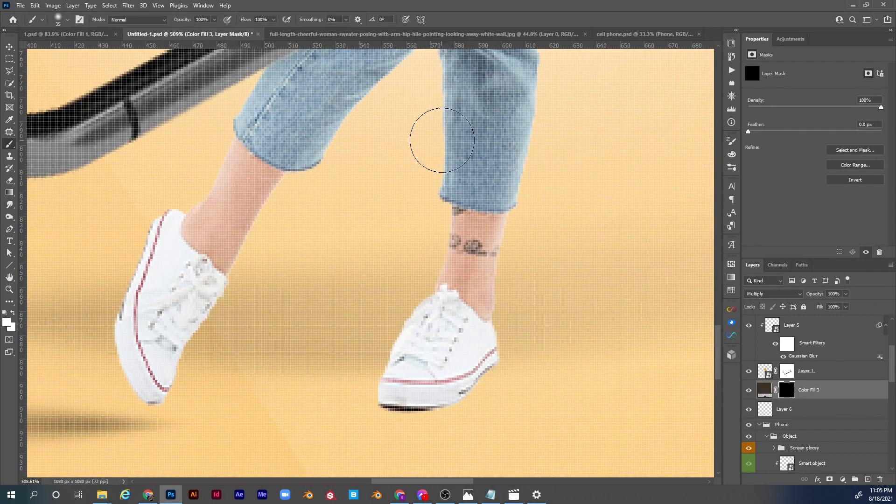
pyautogui.press('[')
pyautogui.press('[')
pyautogui.press('[')
# Set the brush to 5% opacity and 30% flow, raise its hardness to about mid-range, and target the fill layer's mask.
pyautogui.click(209, 21)
pyautogui.write('05')
pyautogui.click(259, 19)
pyautogui.write('30')
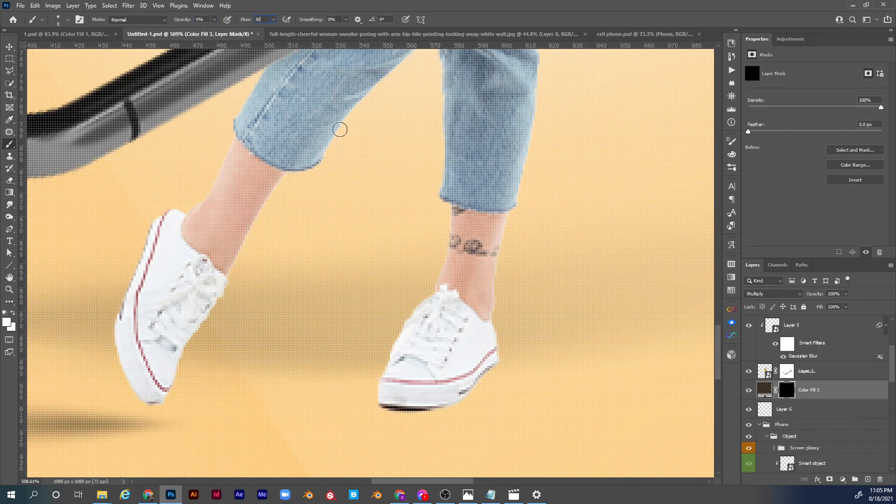
pyautogui.press('Return')
pyautogui.rightClick(377, 114)
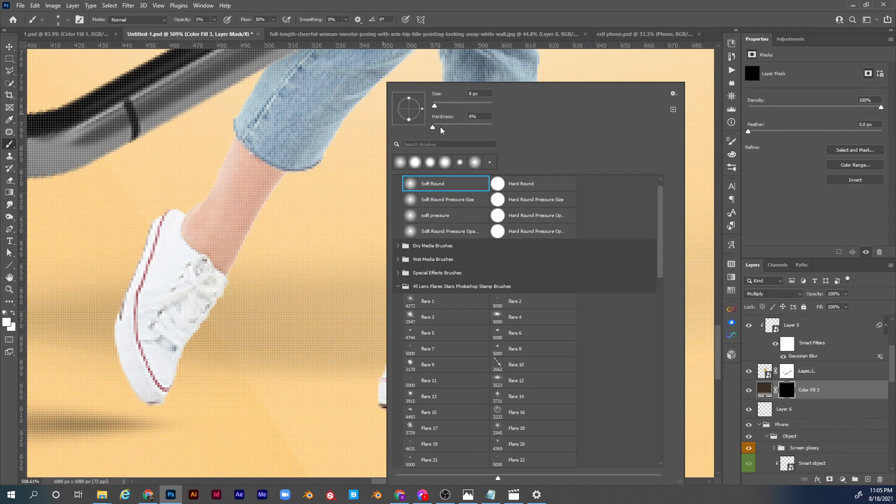
pyautogui.click(464, 127)
pyautogui.click(787, 387)
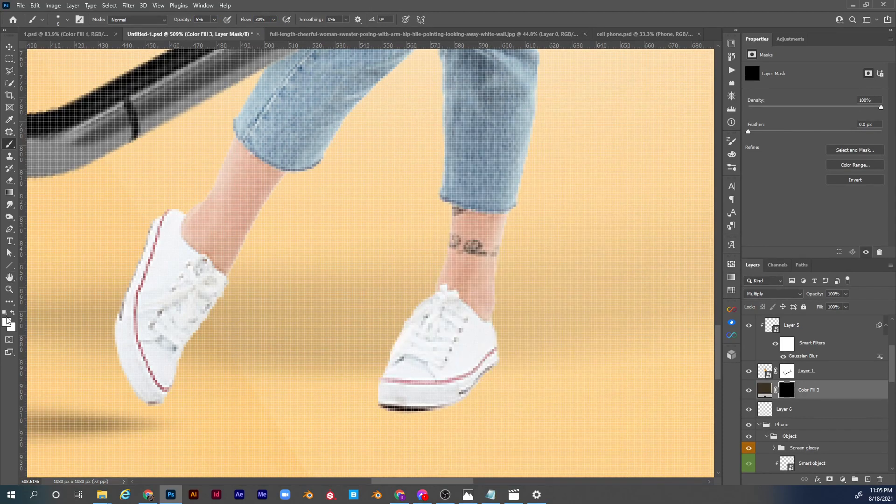
# Paint a faint contact shadow under the planted shoe's sole on the fill layer's mask, using white and a 6 px brush.
pyautogui.click(8, 321)
pyautogui.click(655, 128)
pyautogui.press('[')
pyautogui.moveTo(432, 400)
pyautogui.mouseDown()
pyautogui.moveTo(409, 407)
pyautogui.moveTo(439, 401)
pyautogui.moveTo(391, 407)
pyautogui.moveTo(449, 398)
pyautogui.moveTo(400, 411)
pyautogui.moveTo(445, 401)
pyautogui.moveTo(417, 397)
pyautogui.mouseUp()
pyautogui.press('1')
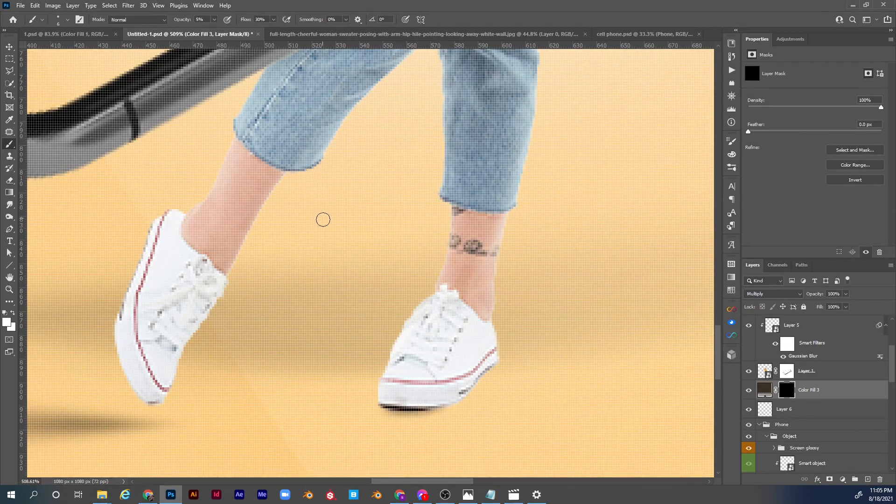
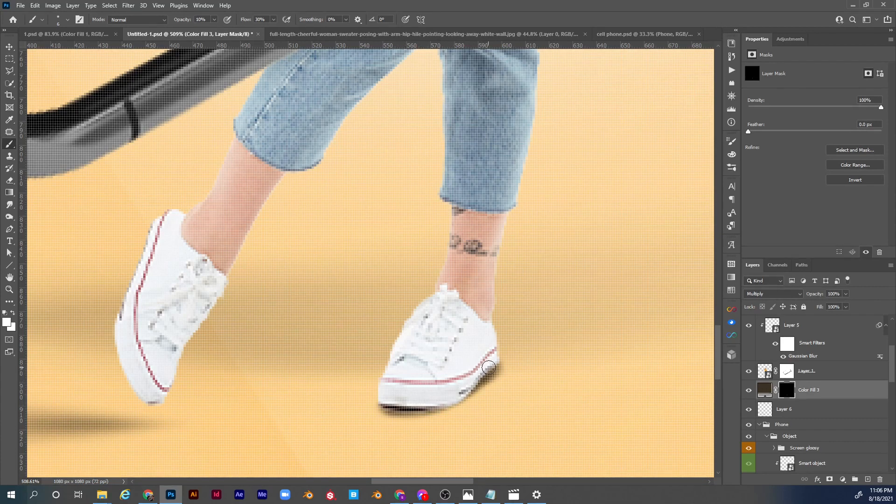
# Darken the contact shadow beside the planted shoe's heel on the fill layer's mask at 10% brush opacity.
pyautogui.moveTo(488, 367)
pyautogui.mouseDown()
pyautogui.moveTo(500, 365)
pyautogui.moveTo(490, 370)
pyautogui.mouseUp()
pyautogui.hotkey('ctrl', '0')
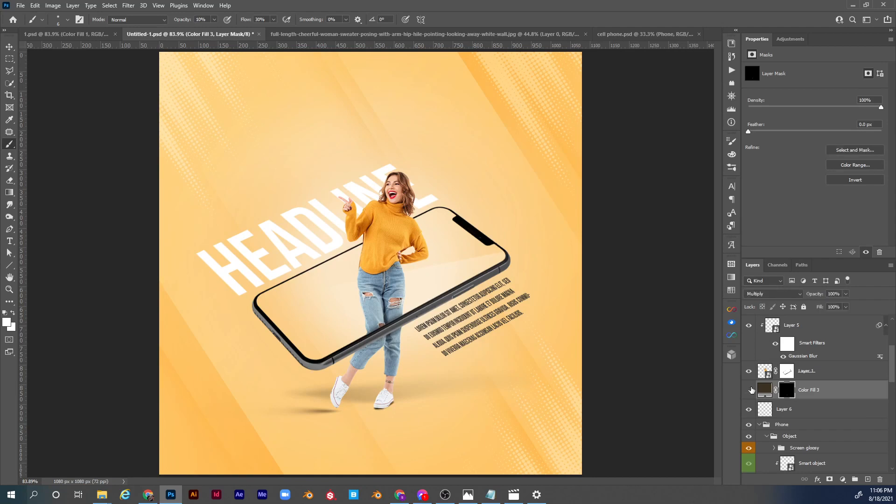
pyautogui.press('z')
pyautogui.moveTo(391, 407); pyautogui.dragTo(429, 384)
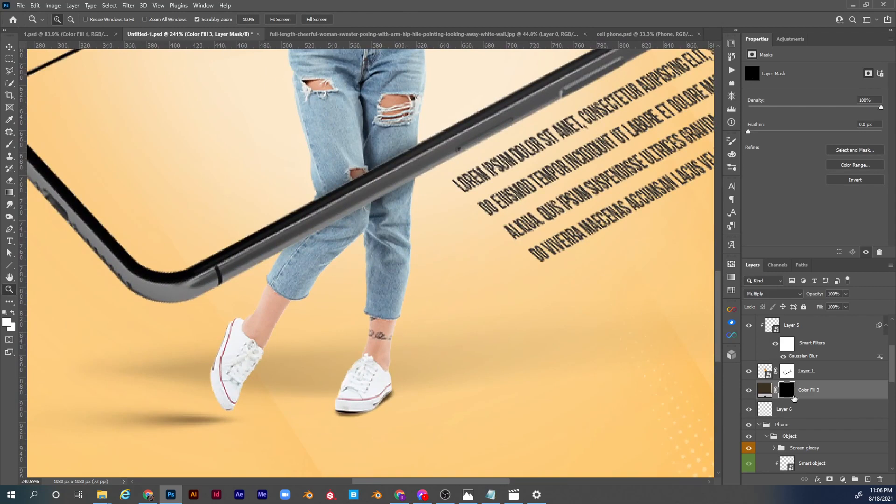
# Duplicate the Color Fill 3 shadow layer directly above itself and target the copy's layer mask for painting.
pyautogui.press('b')
pyautogui.click(809, 391)
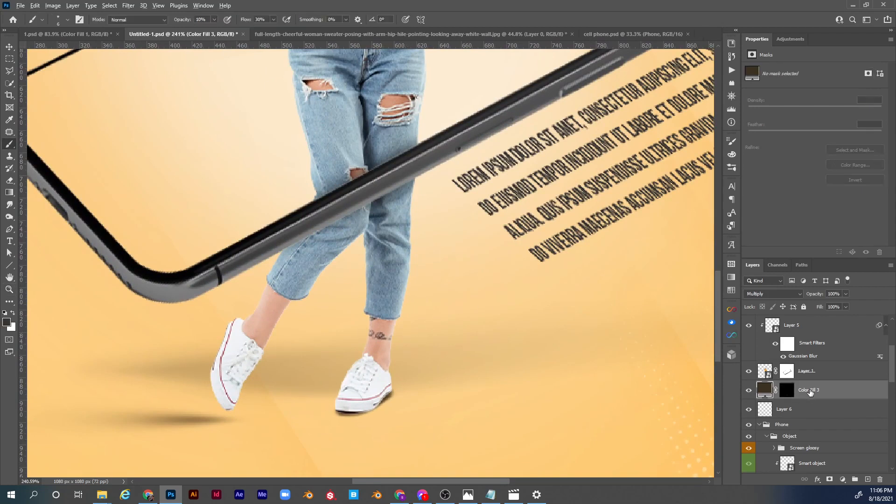
pyautogui.moveTo(811, 392); pyautogui.dragTo(811, 385)
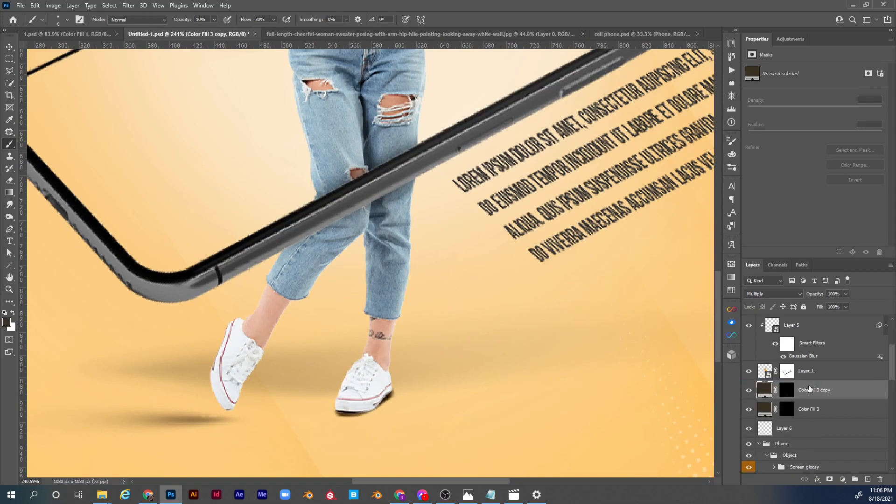
pyautogui.click(788, 392)
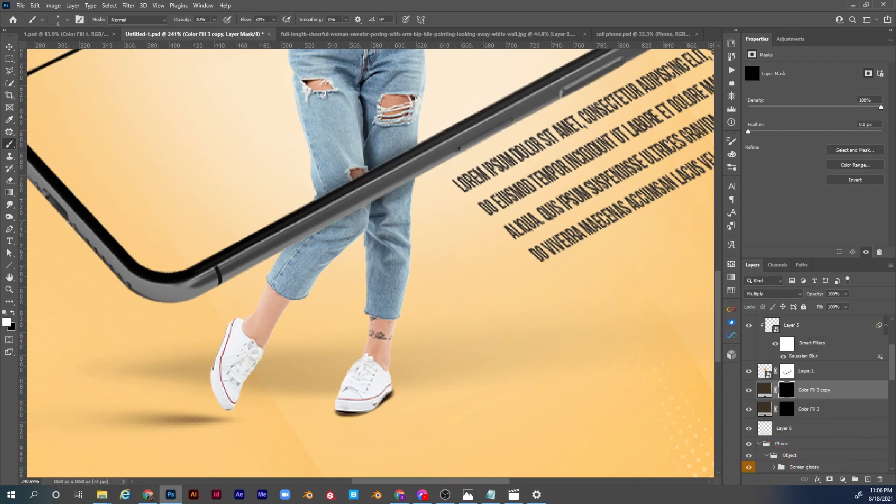
pyautogui.hotkey('ctrl', 'z')
# Set the brush to 5% opacity, minimum hardness and 20 px size for painting on the copied fill layer's mask.
pyautogui.rightClick(323, 217)
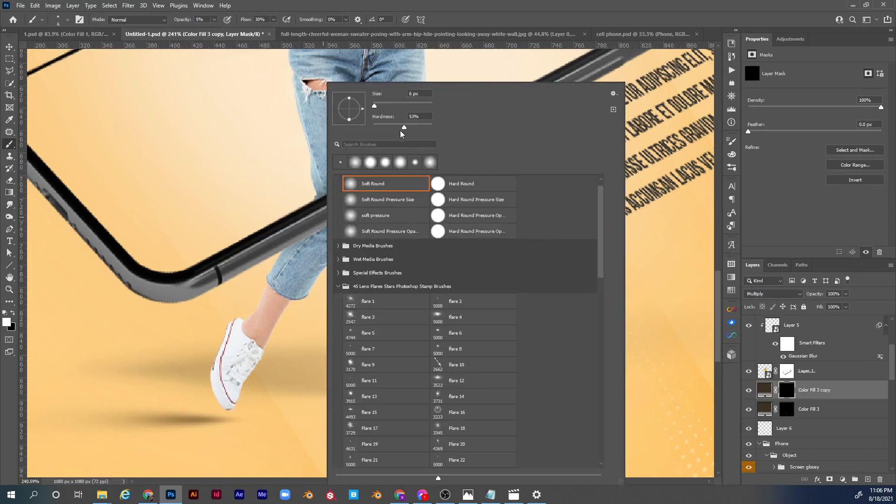
pyautogui.moveTo(360, 138); pyautogui.dragTo(360, 138)
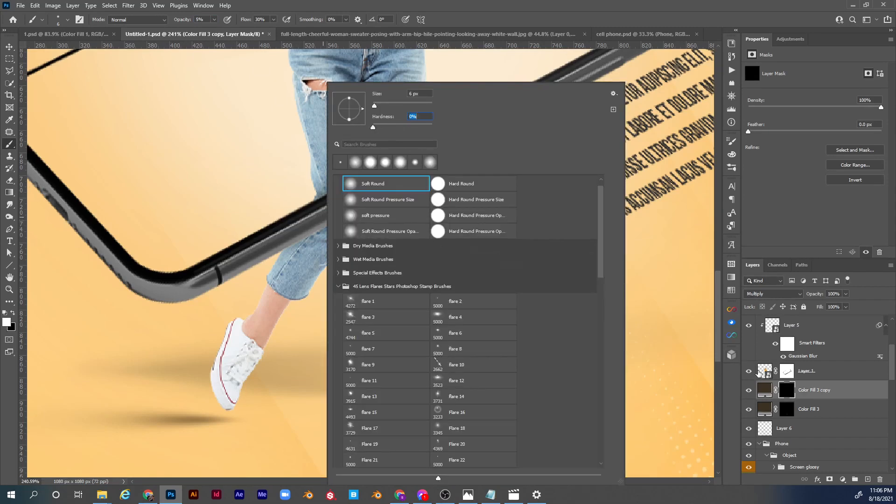
pyautogui.click(786, 393)
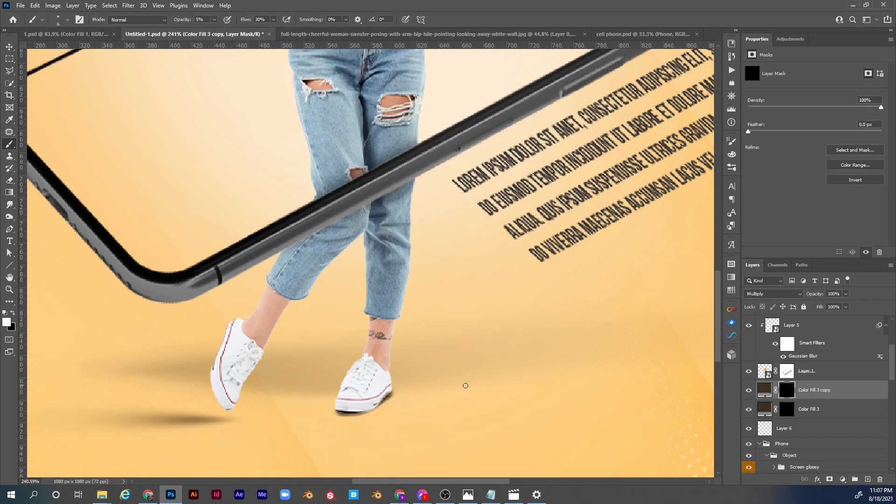
pyautogui.press(']')
# Paint a soft cast shadow running diagonally back from the planted shoe's heel on the copy's mask, refining it with white and black.
pyautogui.moveTo(377, 392)
pyautogui.mouseDown()
pyautogui.moveTo(456, 361)
pyautogui.moveTo(376, 397)
pyautogui.mouseUp()
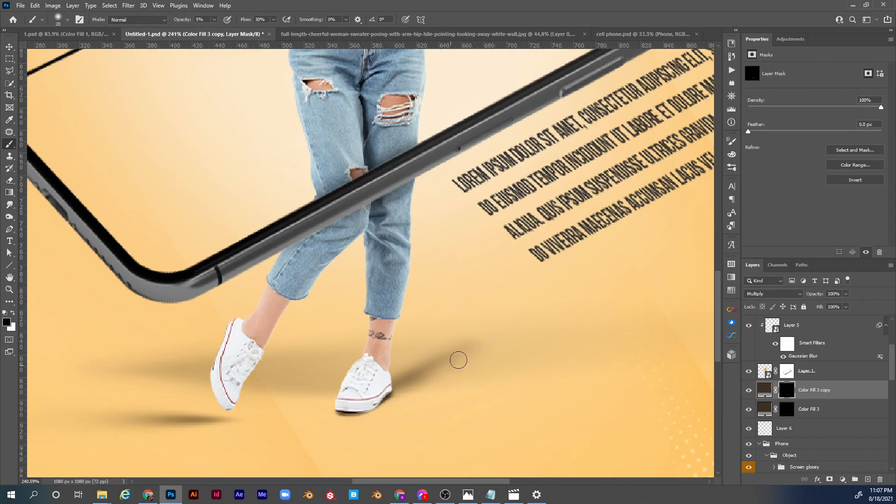
pyautogui.moveTo(417, 362)
pyautogui.mouseDown()
pyautogui.moveTo(378, 380)
pyautogui.moveTo(492, 328)
pyautogui.moveTo(464, 358)
pyautogui.moveTo(381, 401)
pyautogui.moveTo(415, 385)
pyautogui.moveTo(393, 401)
pyautogui.mouseUp()
pyautogui.press('x')
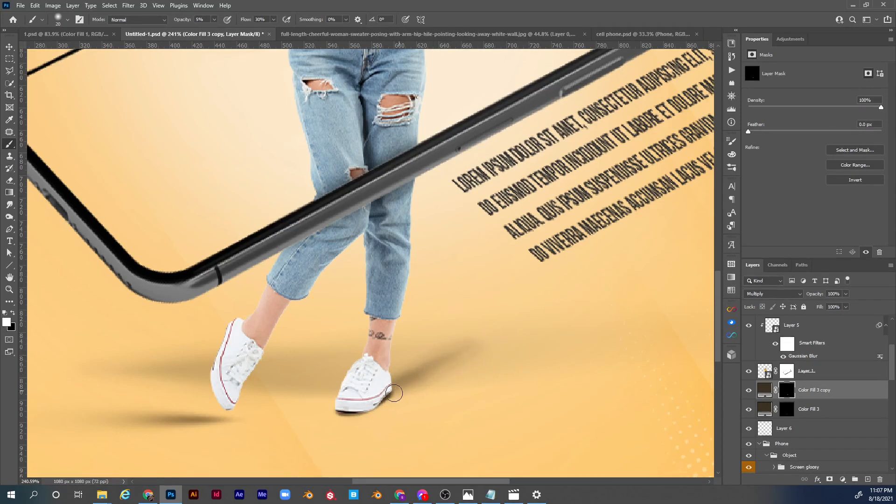
pyautogui.moveTo(397, 389); pyautogui.dragTo(348, 411)
pyautogui.press('x')
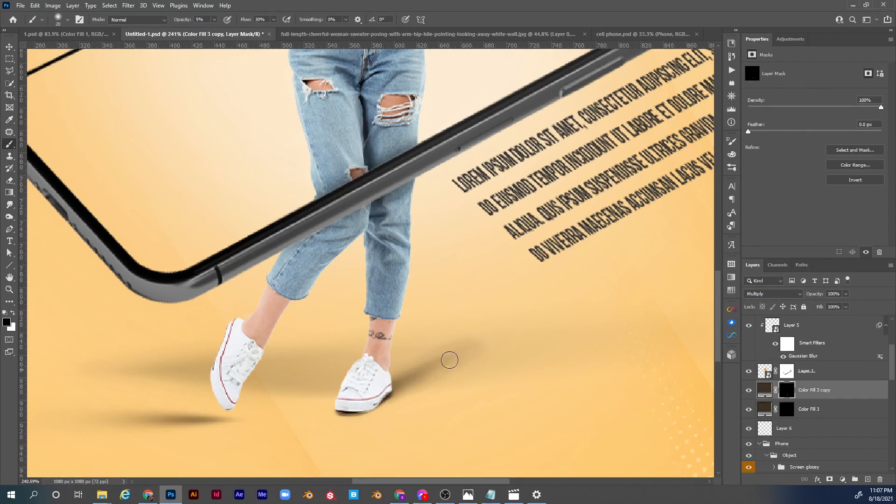
pyautogui.press('x')
pyautogui.press('x')
# Lower the opacity of the Color Fill 3 copy shadow layer to 66%.
pyautogui.hotkey('ctrl', '0')
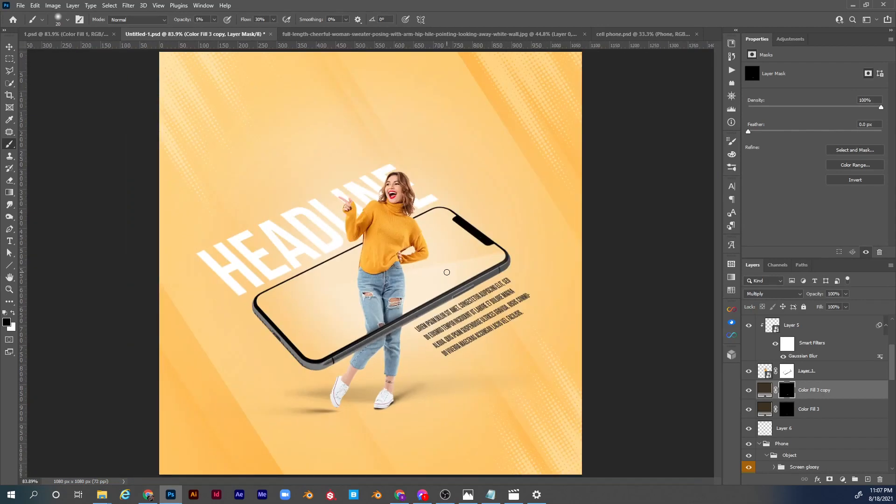
pyautogui.click(748, 392)
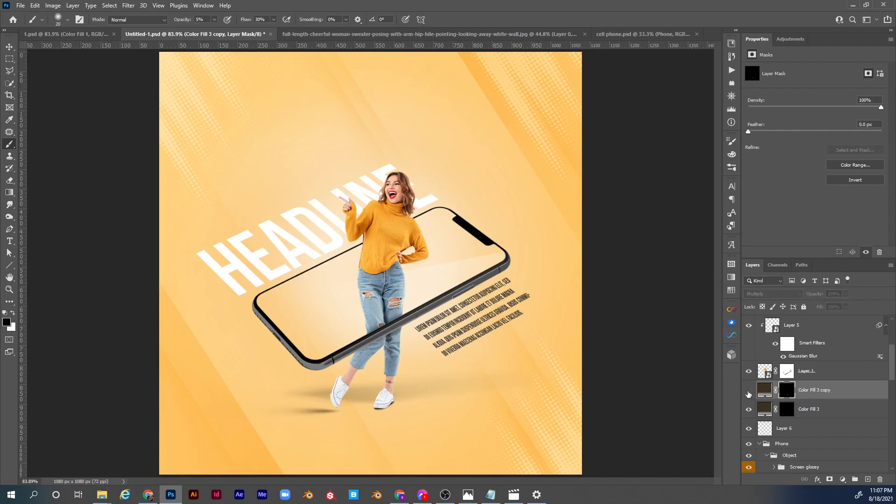
pyautogui.click(749, 392)
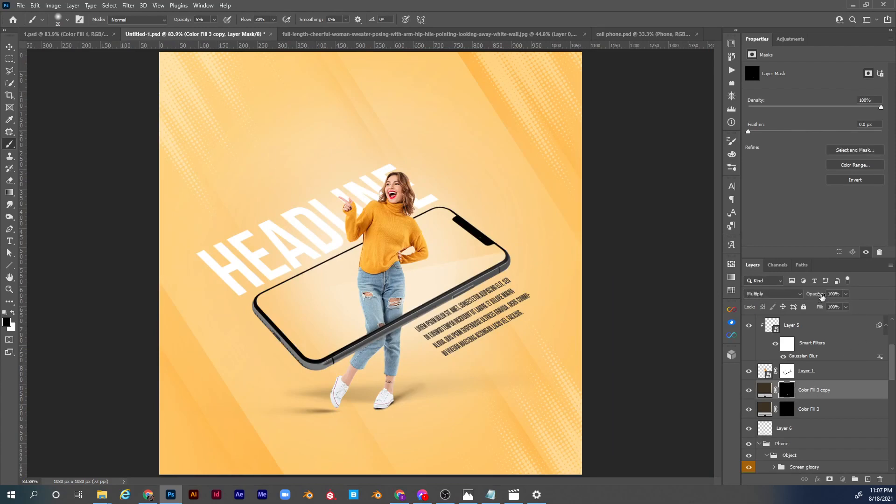
pyautogui.moveTo(821, 297); pyautogui.dragTo(812, 297)
# Set the brush opacity to 10% for refining the shadow around the shoes on the copied fill layer's mask.
pyautogui.press('z')
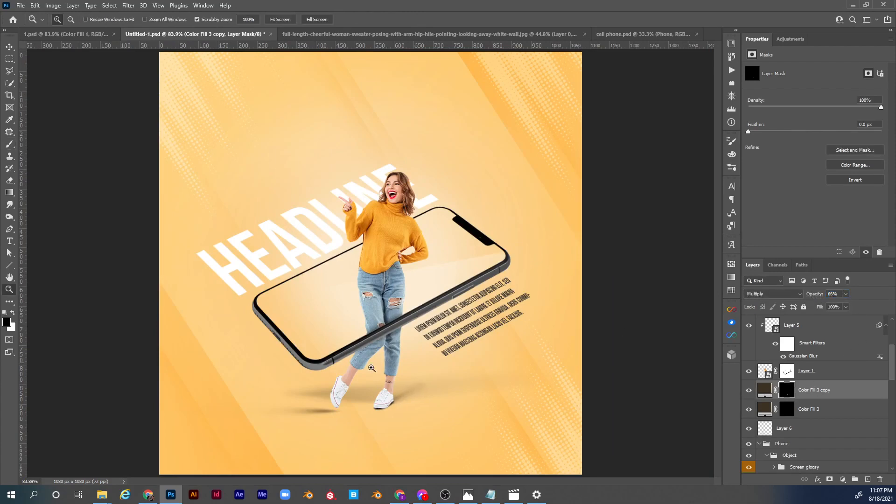
pyautogui.moveTo(406, 393); pyautogui.dragTo(441, 393)
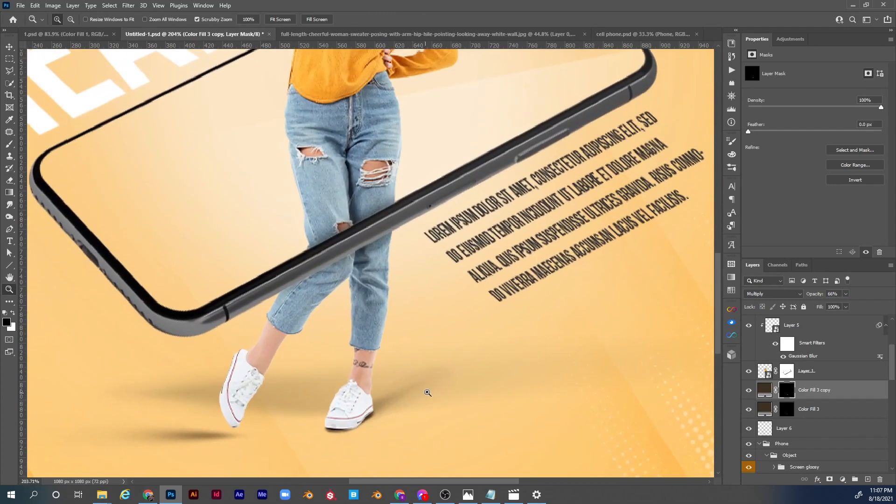
pyautogui.press('b')
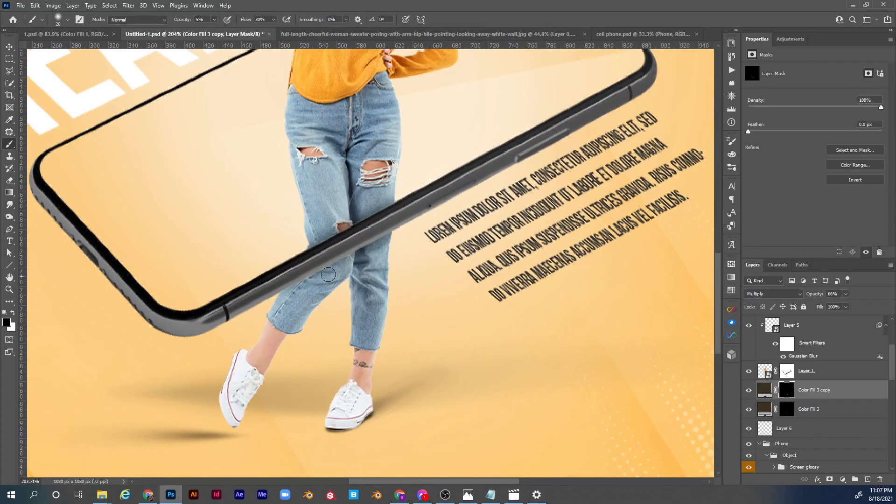
pyautogui.press('1')
# Compare the whole ad with the Color Fill 3 and Color Fill 3 copy shadow layers hidden and shown.
pyautogui.hotkey('ctrl', '0')
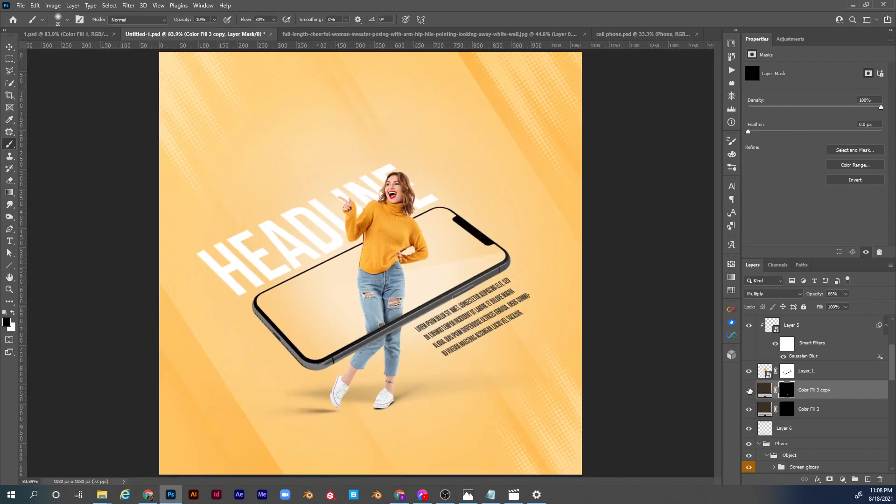
pyautogui.click(749, 390)
pyautogui.click(749, 390)
pyautogui.click(748, 391)
pyautogui.click(747, 392)
pyautogui.click(748, 397)
pyautogui.click(748, 409)
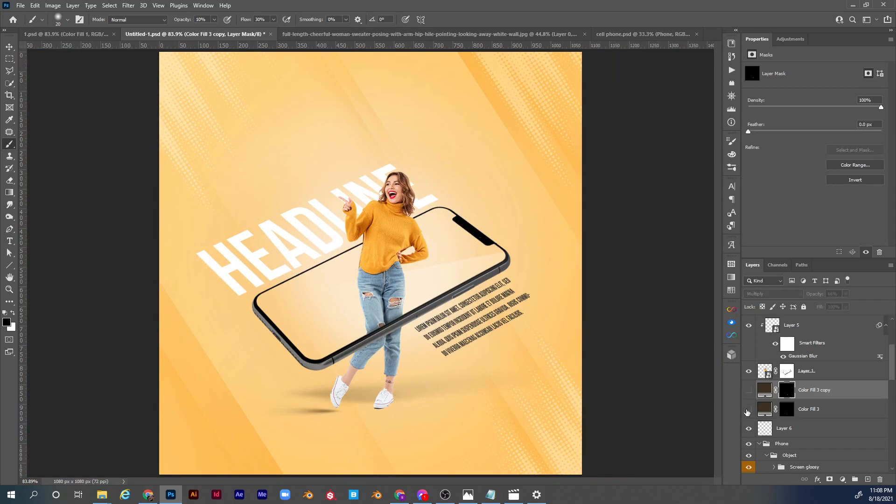
pyautogui.click(748, 409)
pyautogui.click(749, 390)
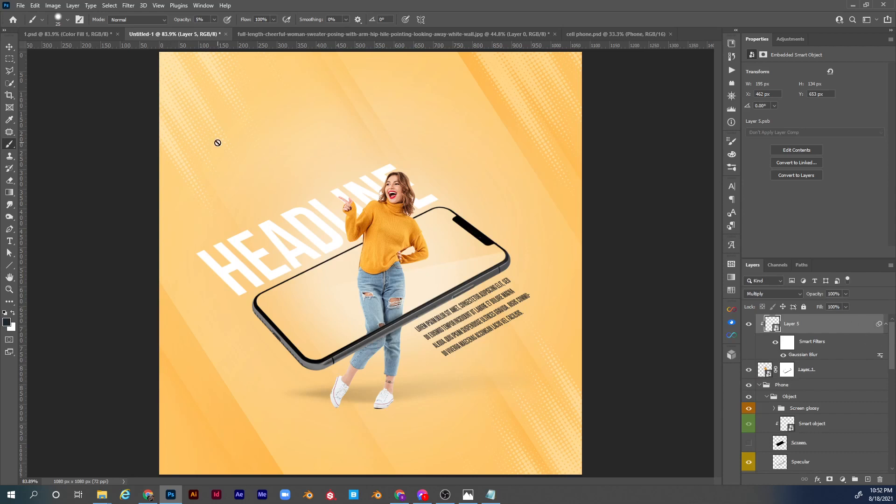
# Add the text "YOUR LOGO" in Bebas Neue Bold at 16 pt near the canvas's upper-left corner.
pyautogui.press('t')
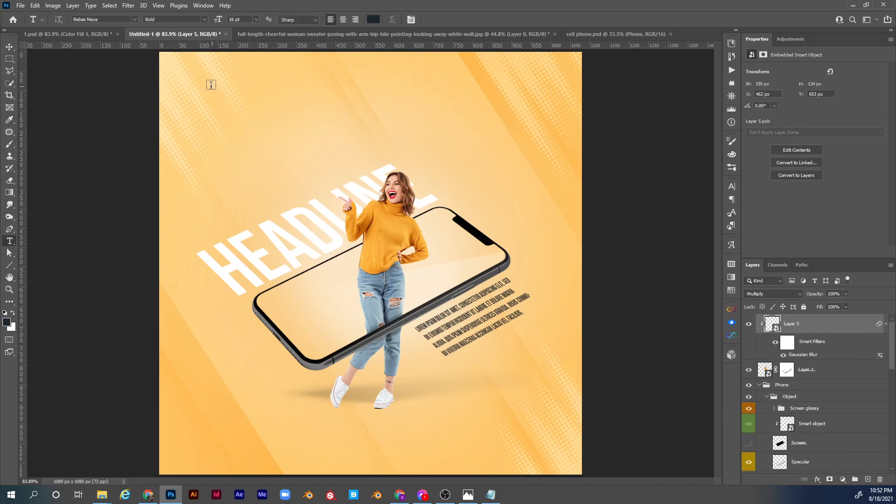
pyautogui.click(196, 80)
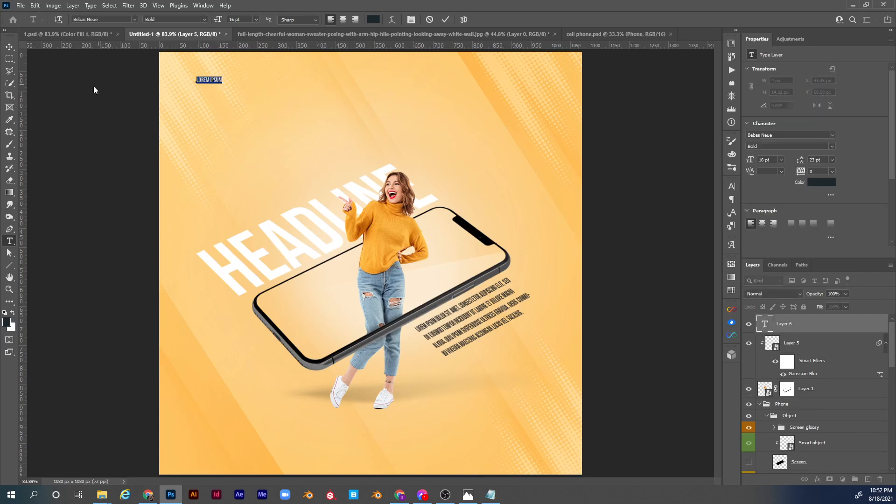
pyautogui.write('YOUR LOGO')
pyautogui.hotkey('ctrl', 'Return')
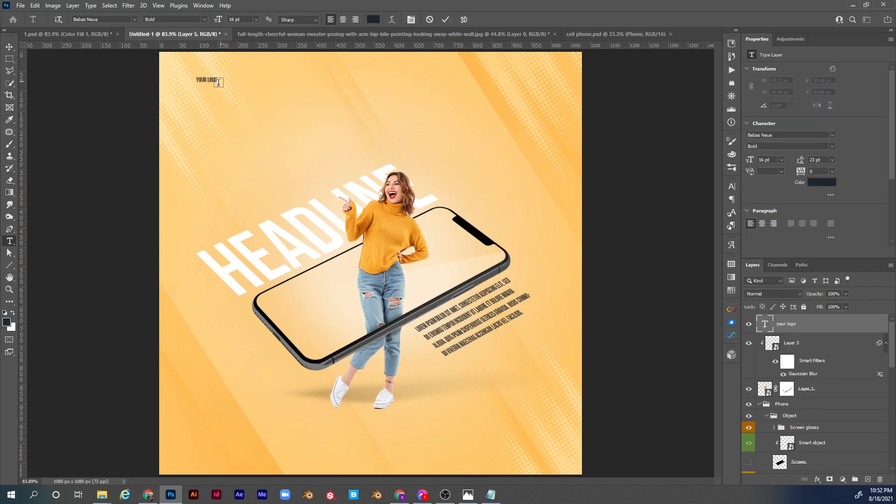
# Enlarge the logo text to about 50 pt in the canvas's upper-left corner and color it white.
pyautogui.hotkey('ctrl', 't')
pyautogui.moveTo(197, 84); pyautogui.dragTo(229, 89)
pyautogui.press('Return')
pyautogui.click(827, 182)
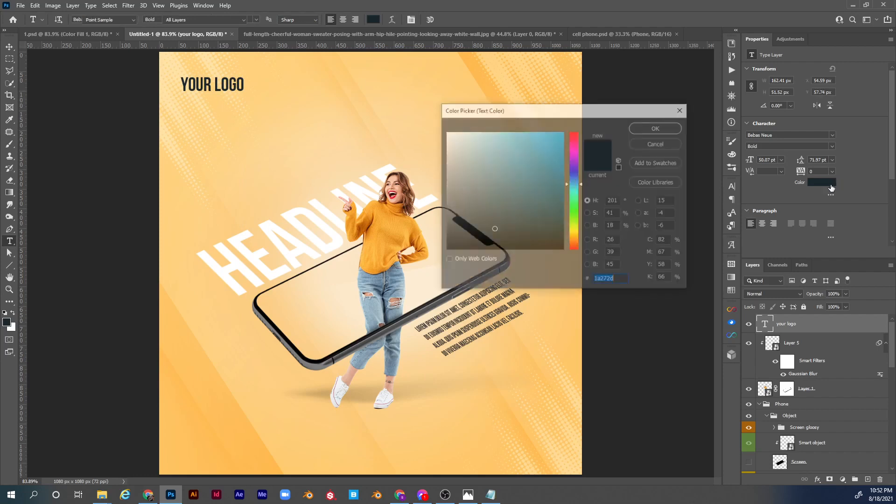
pyautogui.moveTo(464, 151); pyautogui.dragTo(445, 132)
pyautogui.click(665, 126)
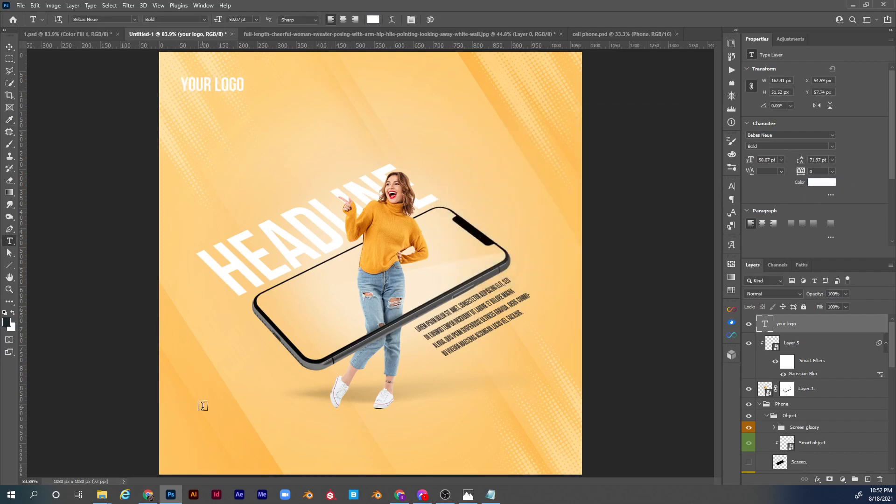
# Add a box of white placeholder text about 319 px wide in the canvas's lower-left corner and set its font to Helvetica Regular.
pyautogui.moveTo(181, 405); pyautogui.dragTo(306, 432)
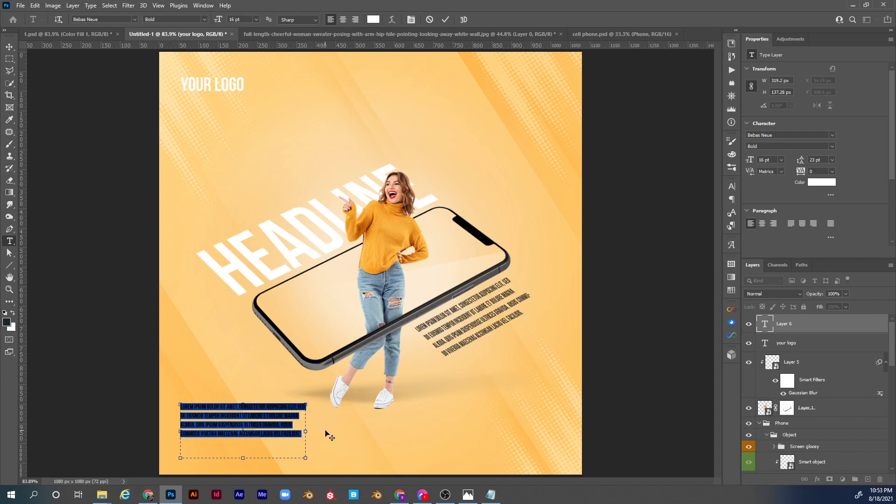
pyautogui.click(9, 47)
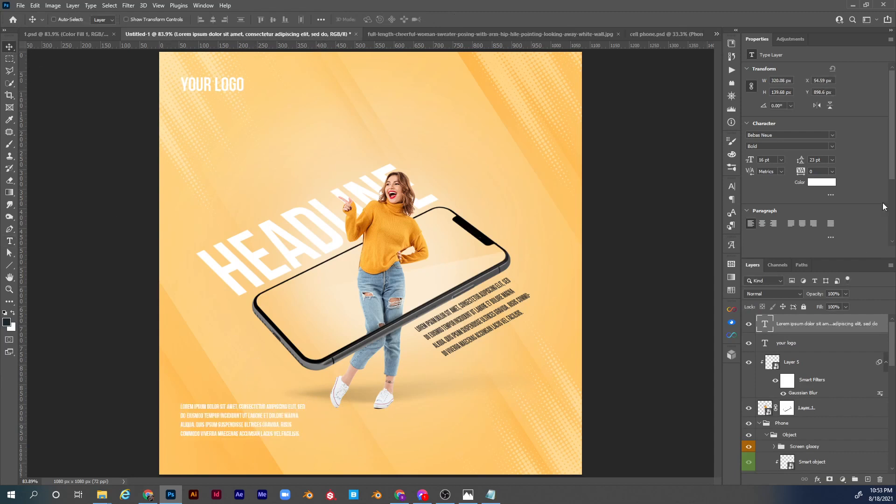
pyautogui.click(795, 136)
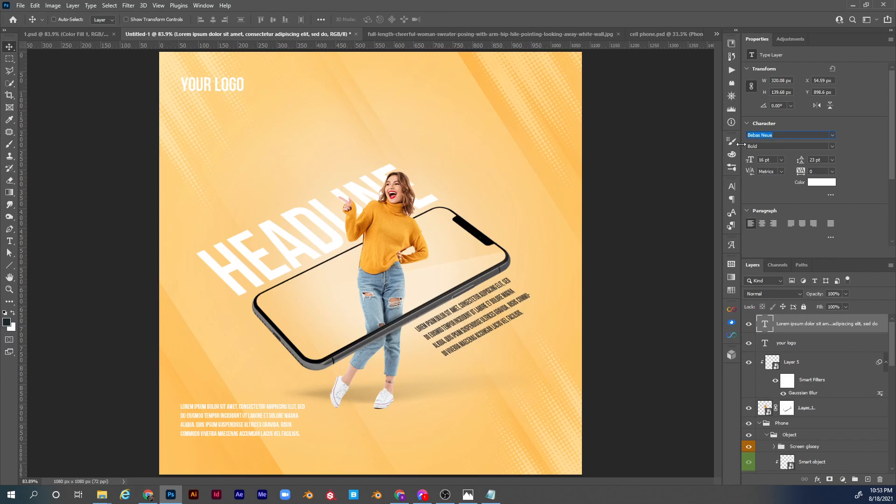
pyautogui.write('helvetica')
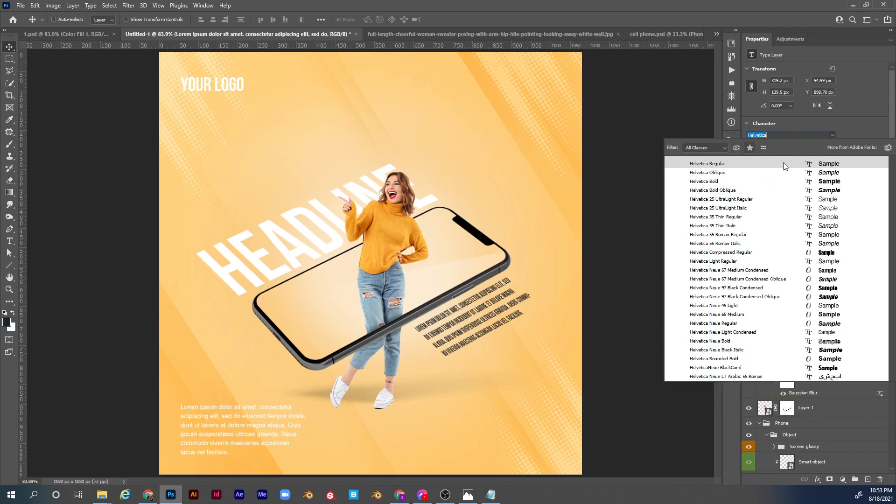
pyautogui.press('Return')
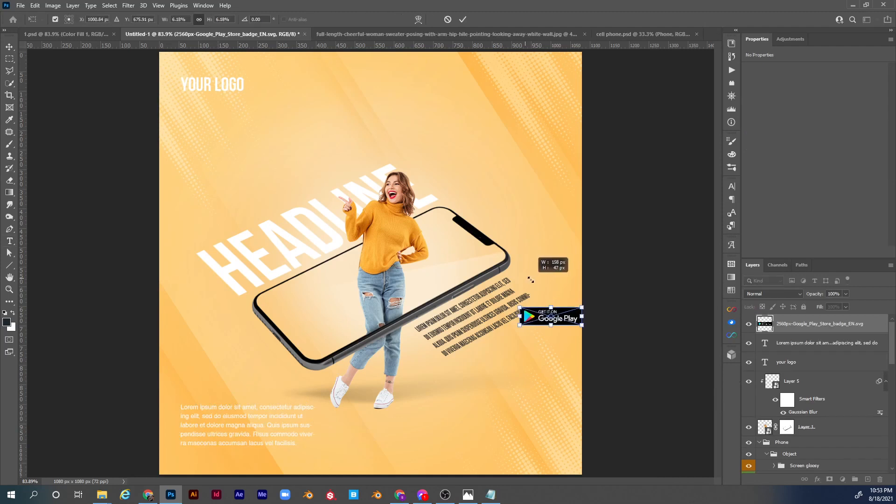
# Scale the Google Play badge to about 172 x 51 px and position it in the canvas's lower-right corner.
pyautogui.moveTo(527, 275)
pyautogui.mouseDown()
pyautogui.moveTo(412, 236)
pyautogui.moveTo(512, 277)
pyautogui.mouseUp()
pyautogui.moveTo(567, 320); pyautogui.dragTo(545, 449)
pyautogui.press('Return')
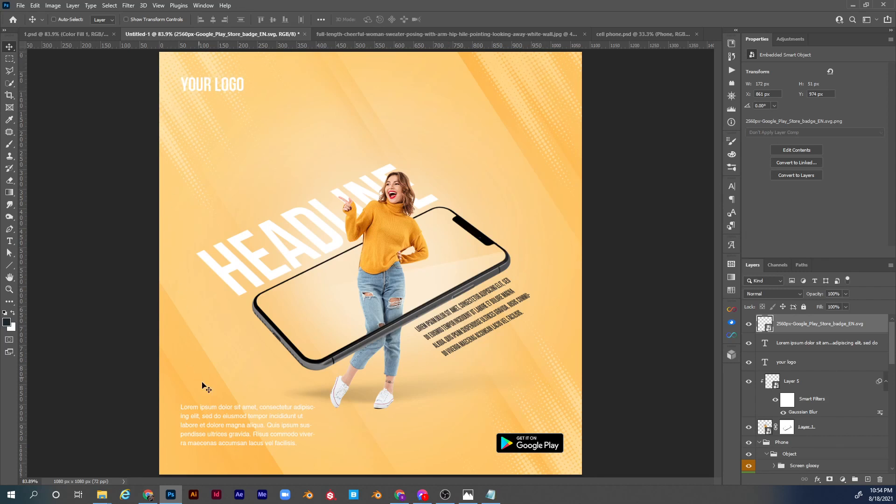
# Add a solid color fill layer above all layers in neutral gray with 0% saturation and 50% brightness.
pyautogui.click(843, 479)
pyautogui.click(872, 316)
pyautogui.moveTo(475, 198); pyautogui.dragTo(445, 199)
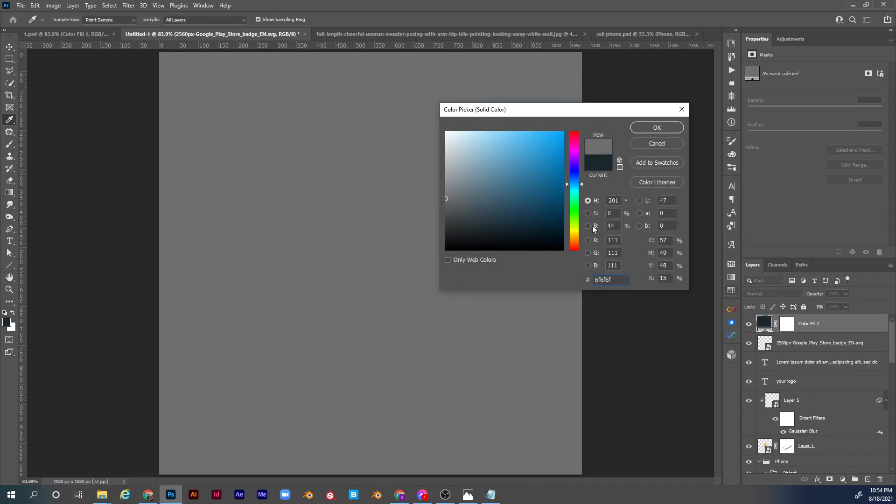
pyautogui.moveTo(460, 199); pyautogui.dragTo(430, 196)
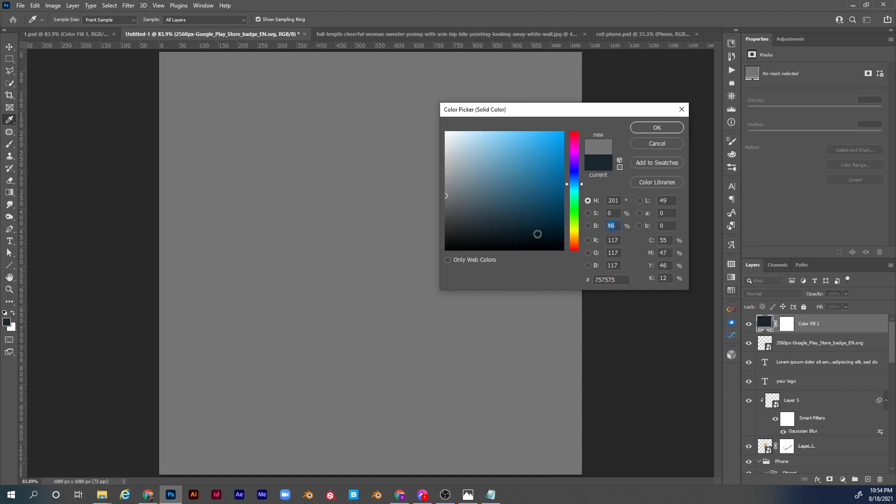
pyautogui.write('50')
pyautogui.click(656, 128)
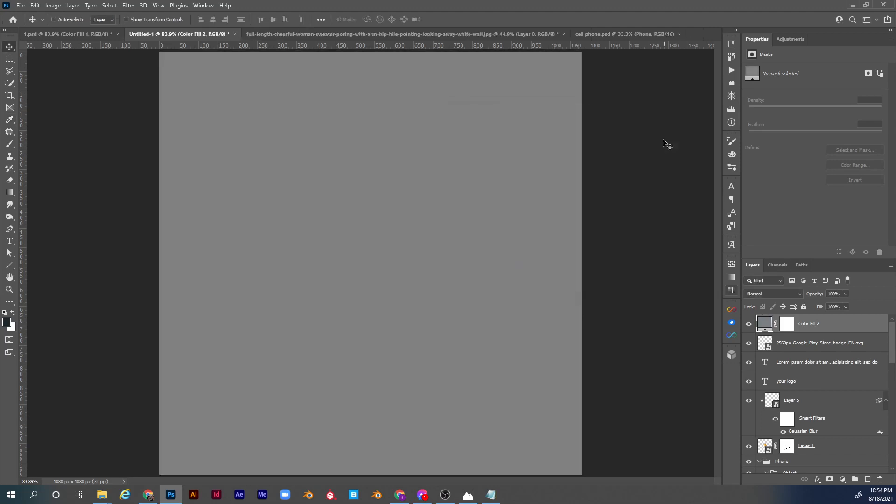
# Convert the gray fill layer to a smart object and apply a Camera Raw Filter with grain 8 and vignetting -19.
pyautogui.rightClick(860, 326)
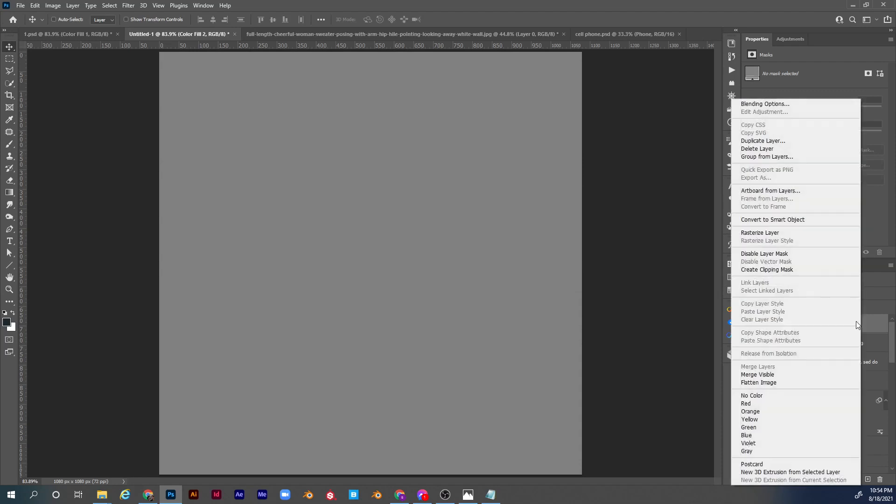
pyautogui.click(800, 220)
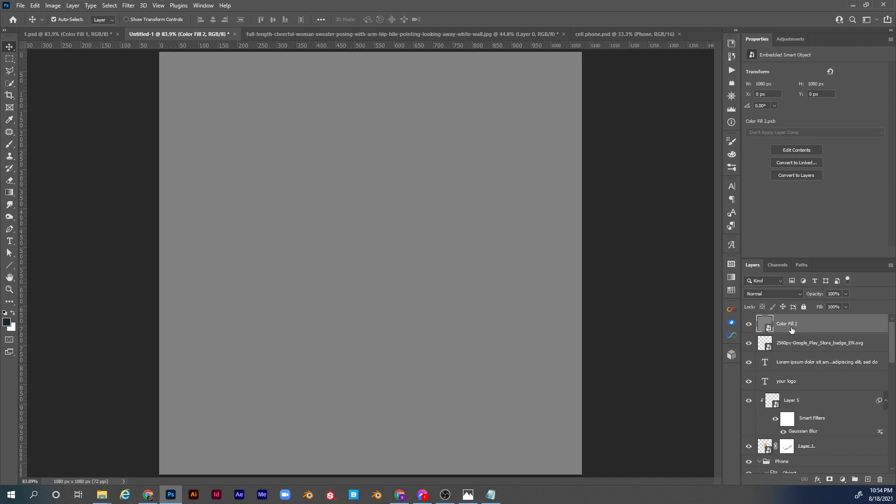
pyautogui.hotkey('ctrl', 'shift', 'a')
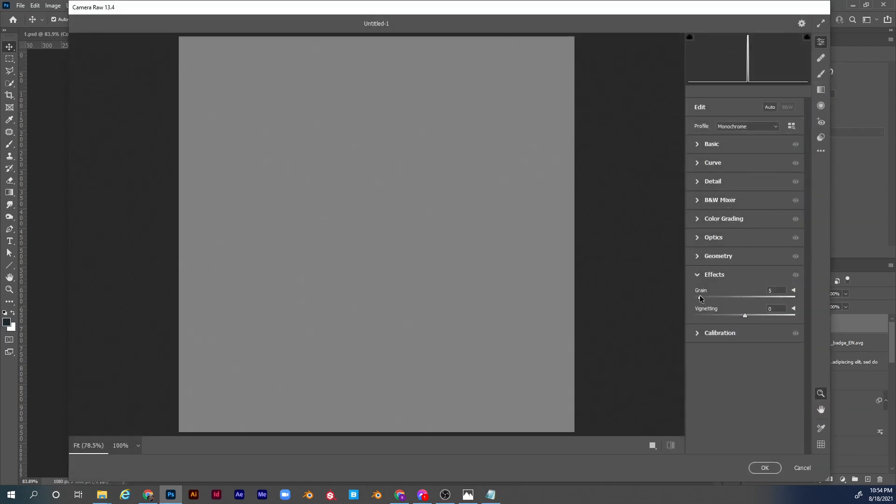
pyautogui.moveTo(703, 295); pyautogui.dragTo(703, 296)
pyautogui.moveTo(745, 315); pyautogui.dragTo(735, 315)
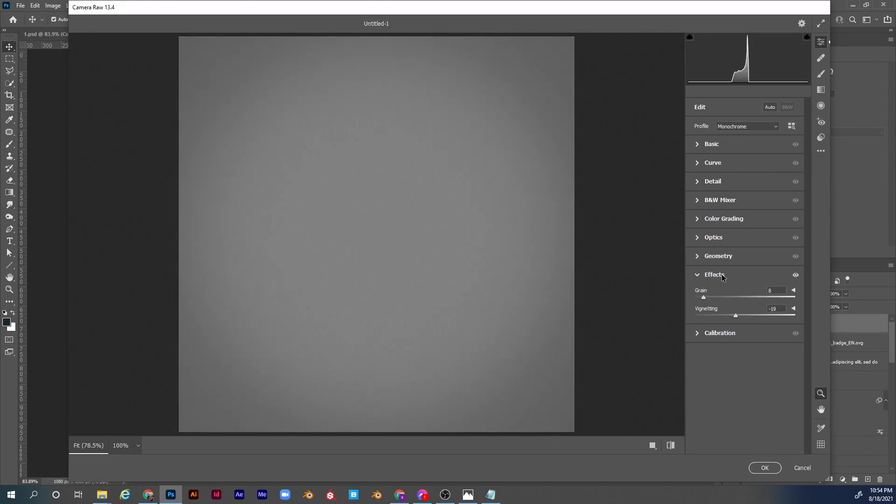
pyautogui.click(764, 468)
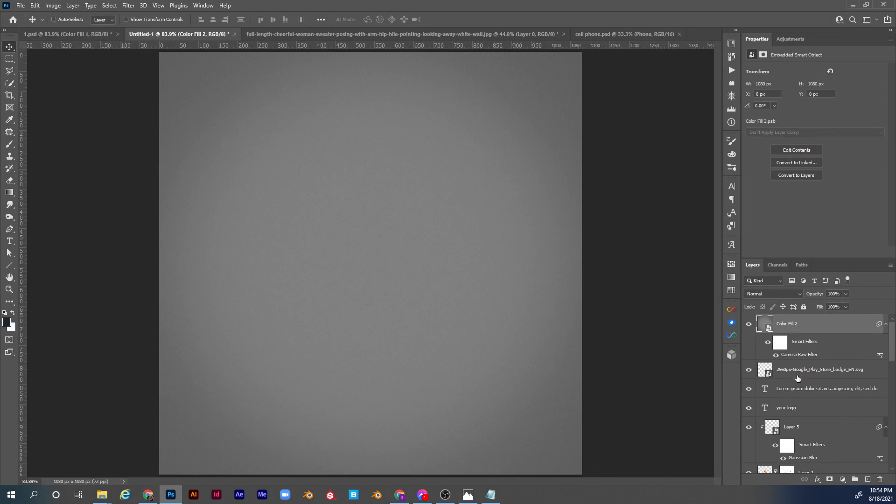
# Set the gray grain layer's blend mode to Overlay and compare the ad with the layer hidden and shown, leaving it visible.
pyautogui.click(793, 293)
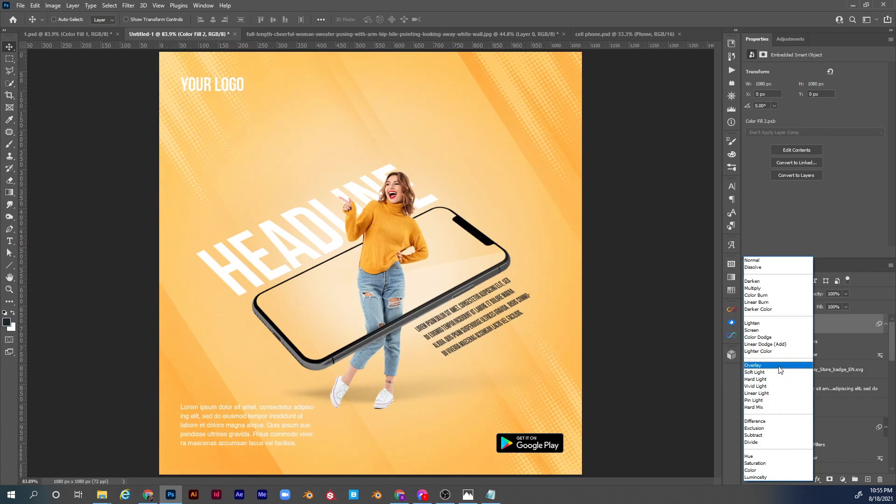
pyautogui.click(780, 365)
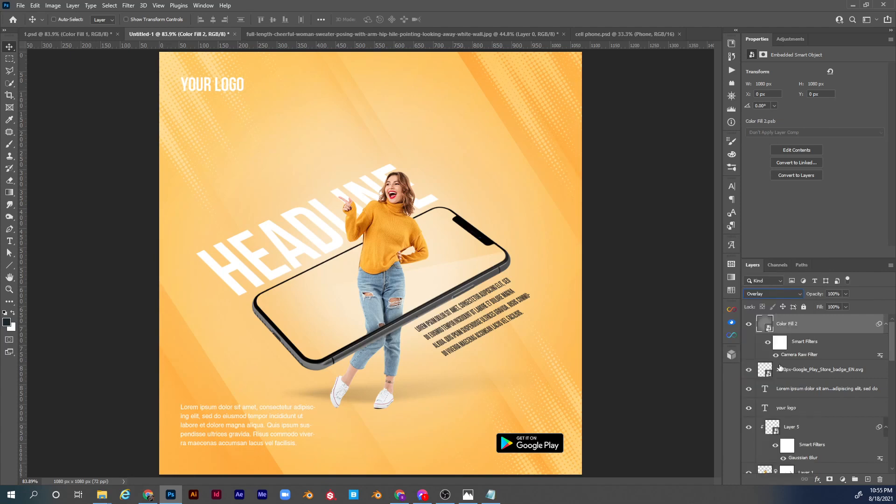
pyautogui.click(749, 324)
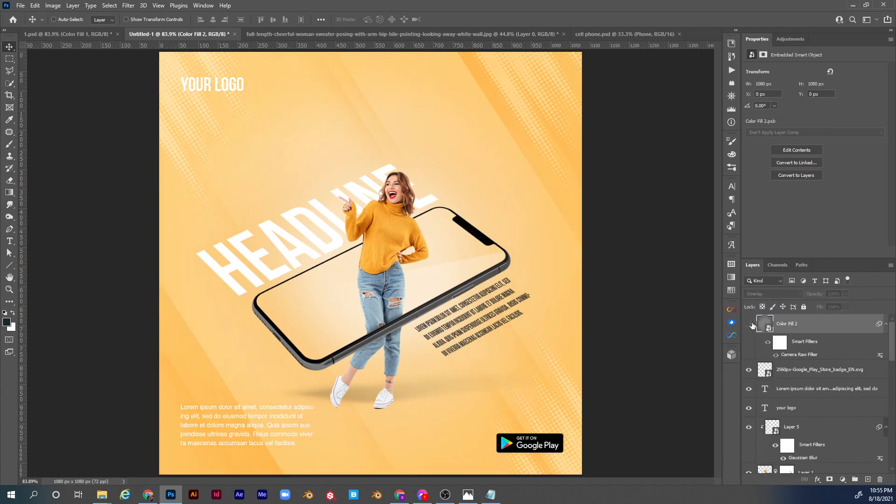
pyautogui.click(749, 324)
pyautogui.click(749, 324)
pyautogui.click(748, 323)
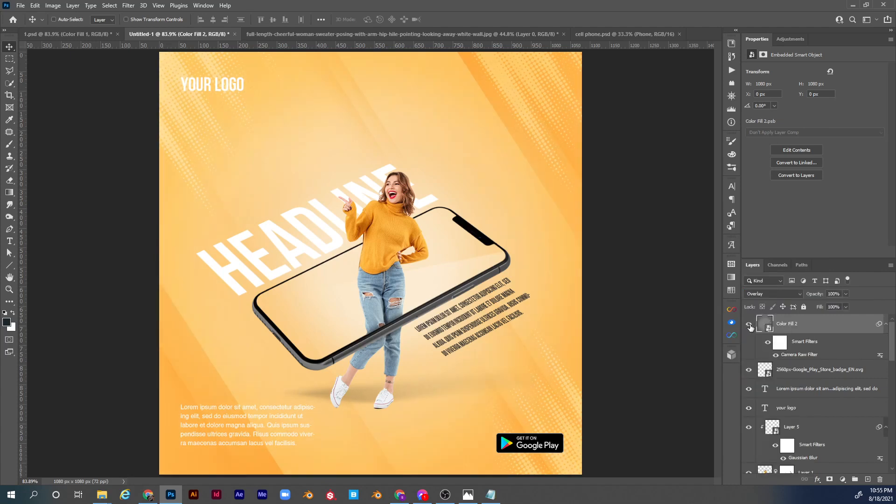
pyautogui.click(749, 324)
pyautogui.click(749, 324)
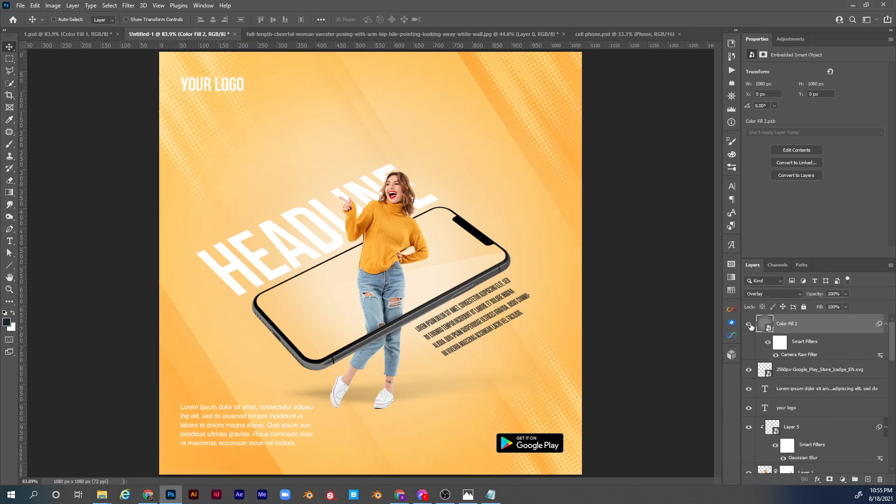